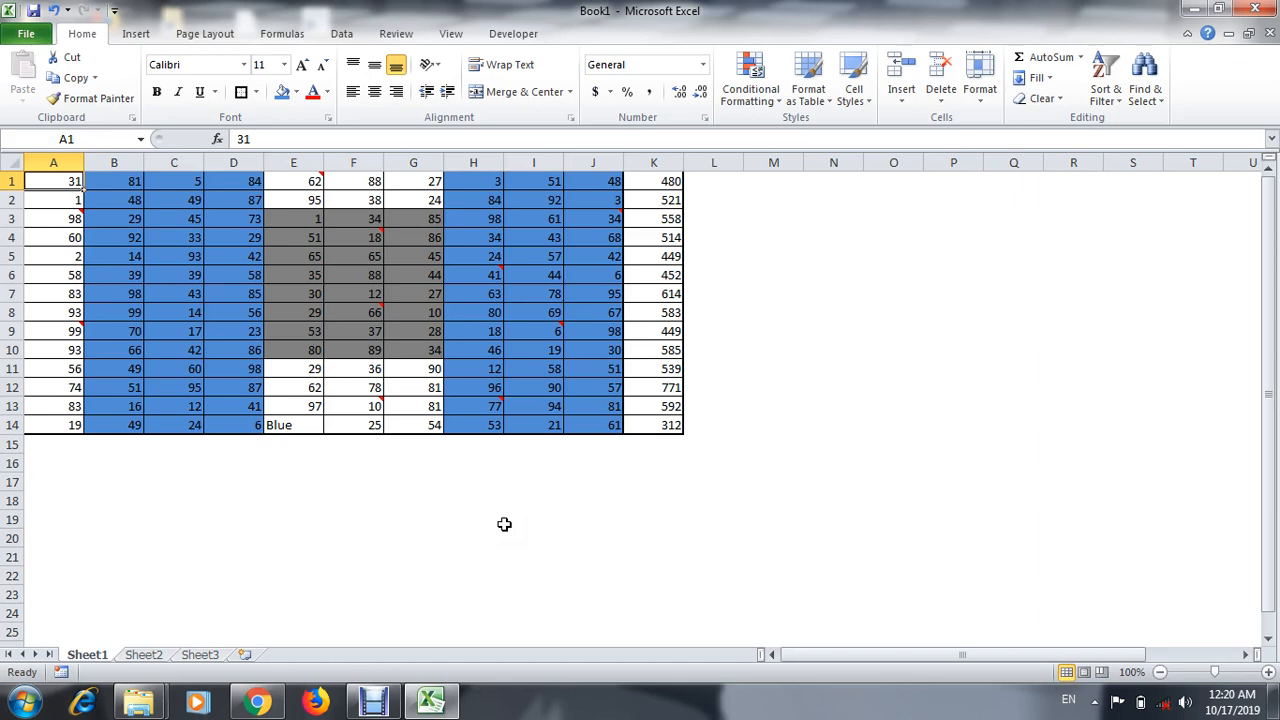
Step: Enter "control+C" in cell O1, in the empty area beside the data table
key("Right")
key("Right")
key("Right")
key("Right")
key("Right")
key("Right")
key("Right")
key("Right")
key("Right")
key("Right")
key("Right")
key("Right")
key("Right")
key("Right")
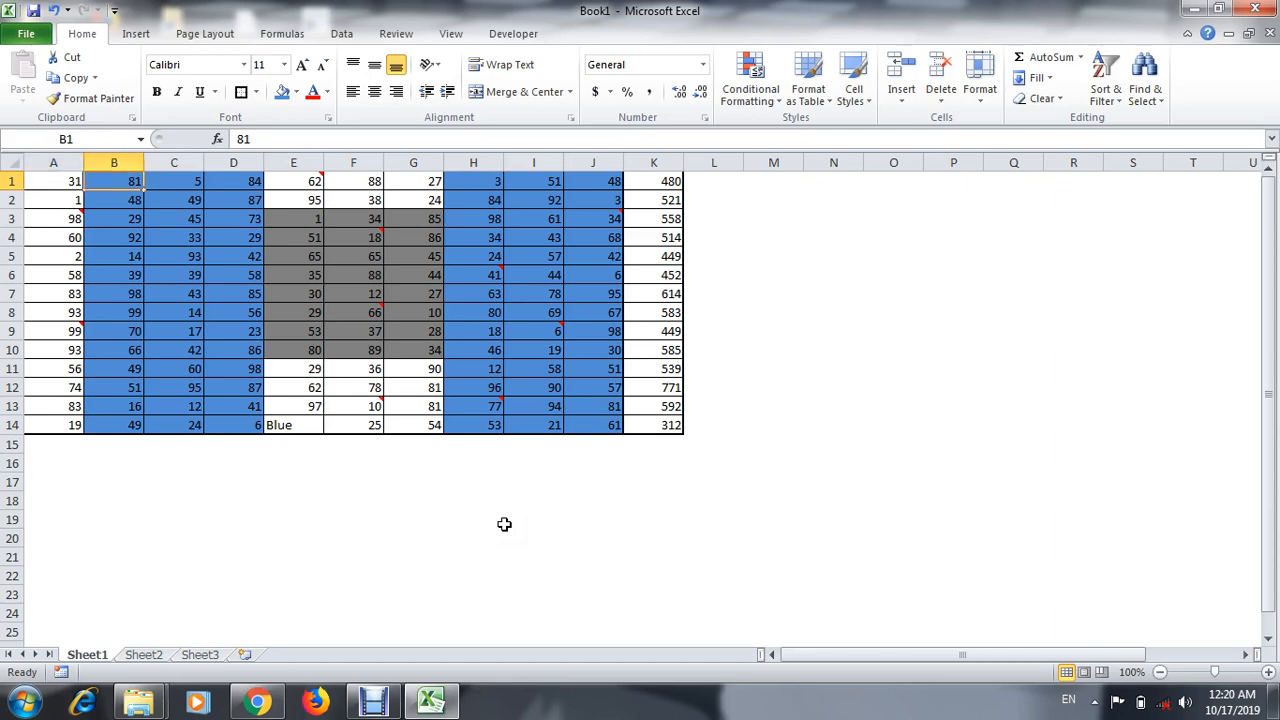
type("control+C")
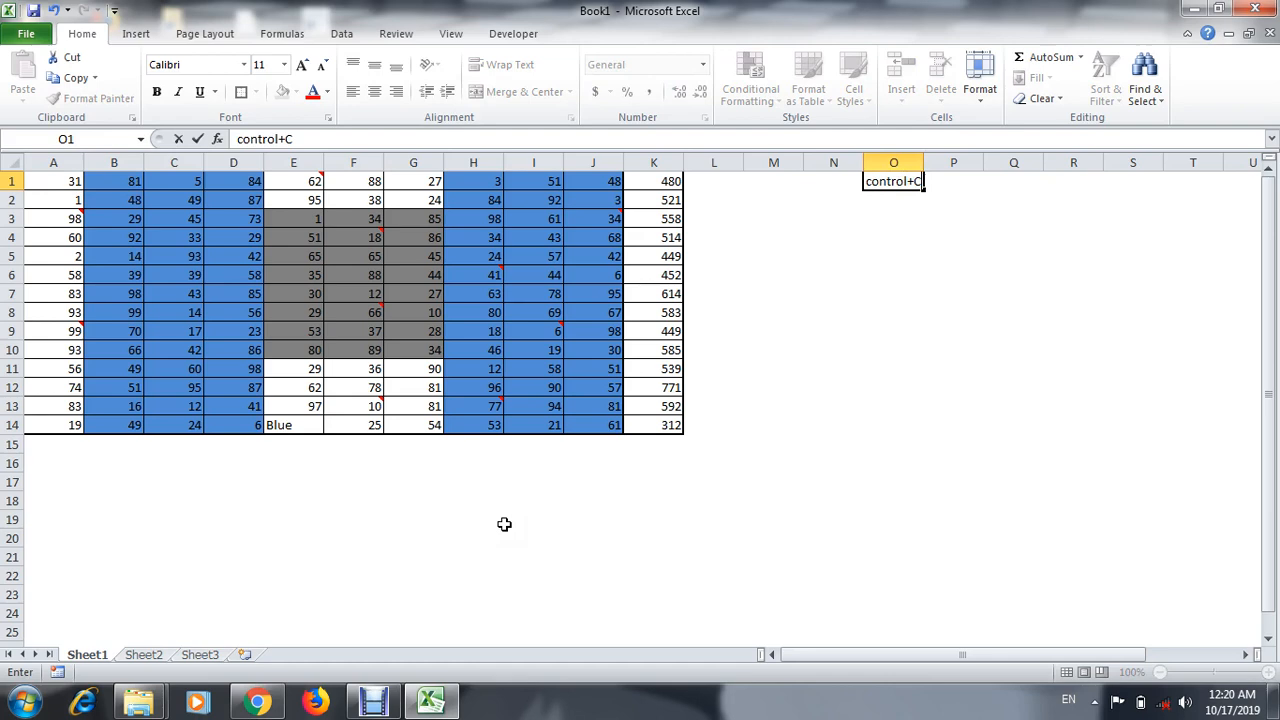
key("Return")
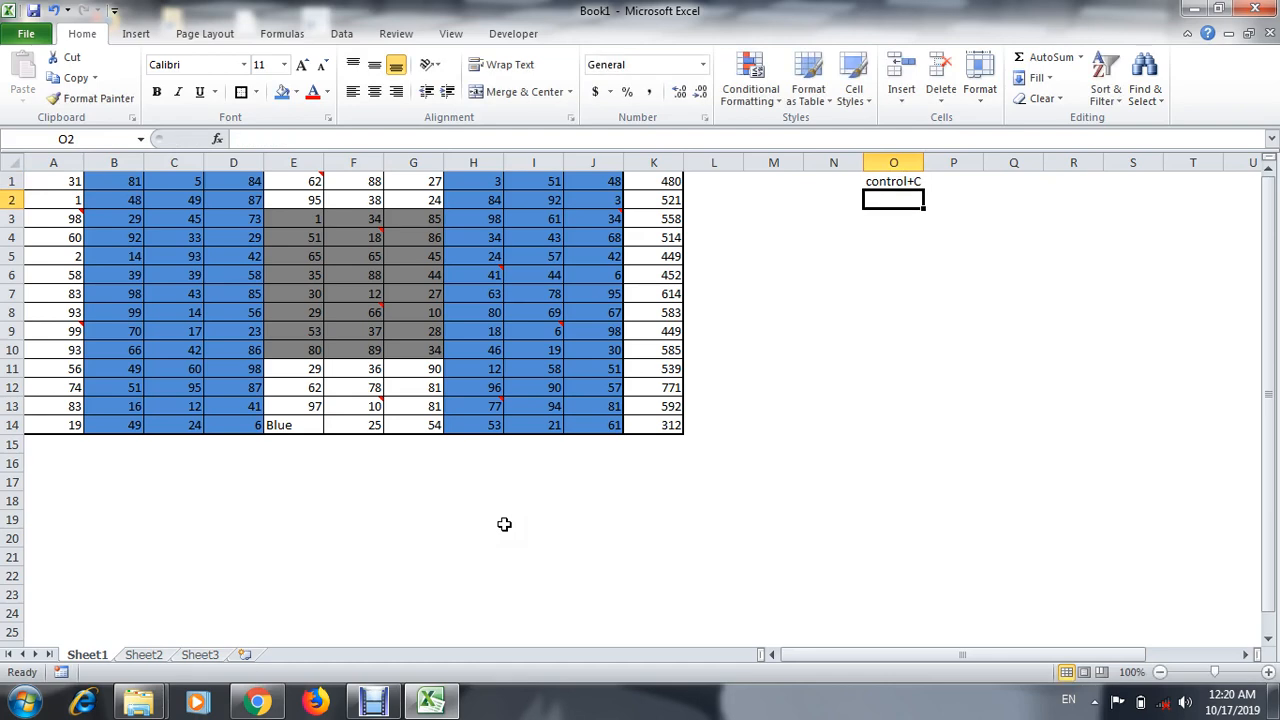
Step: Enter "control+V" in cell O2, directly under the first shortcut label
type("ctrl")
key("Escape")
type("contr")
key("BackSpace")
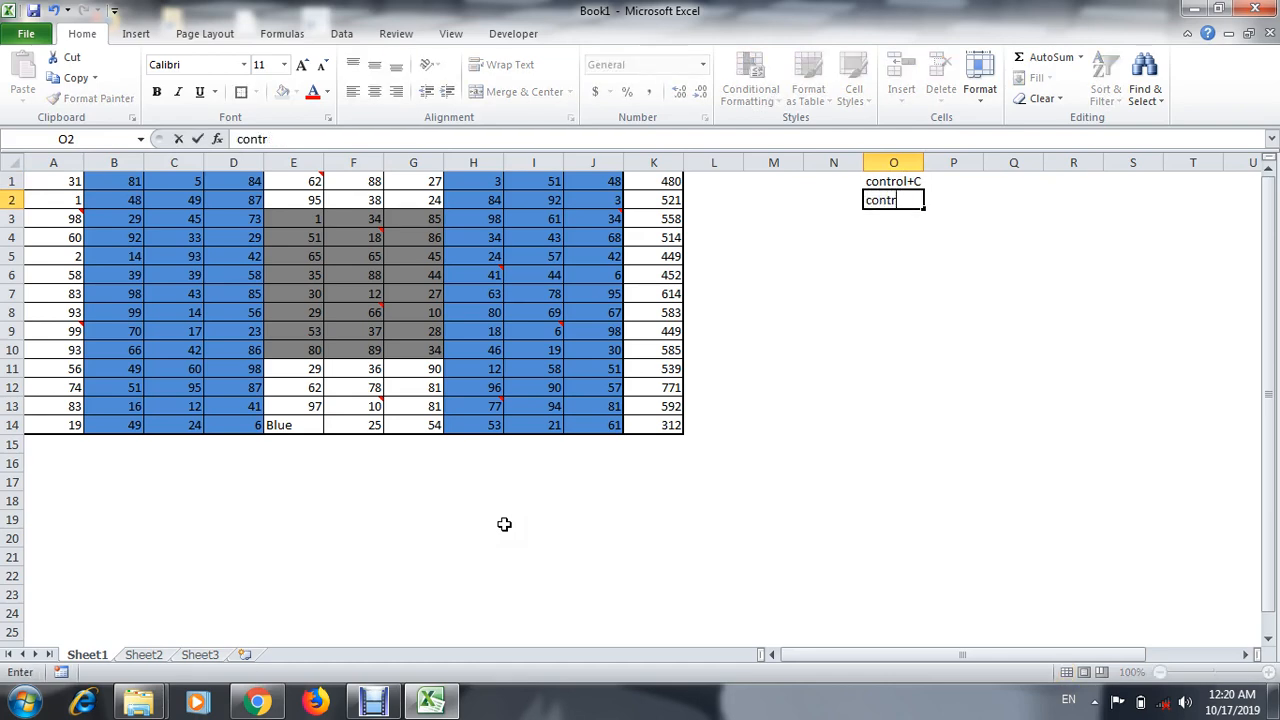
type("o")
key("BackSpace")
type("l")
key("BackSpace")
type("+V")
key("Return")
Step: Describe the two shortcuts by entering "copy" in cell P1 and "paste" in cell P2
key("Up")
key("Up")
key("Right")
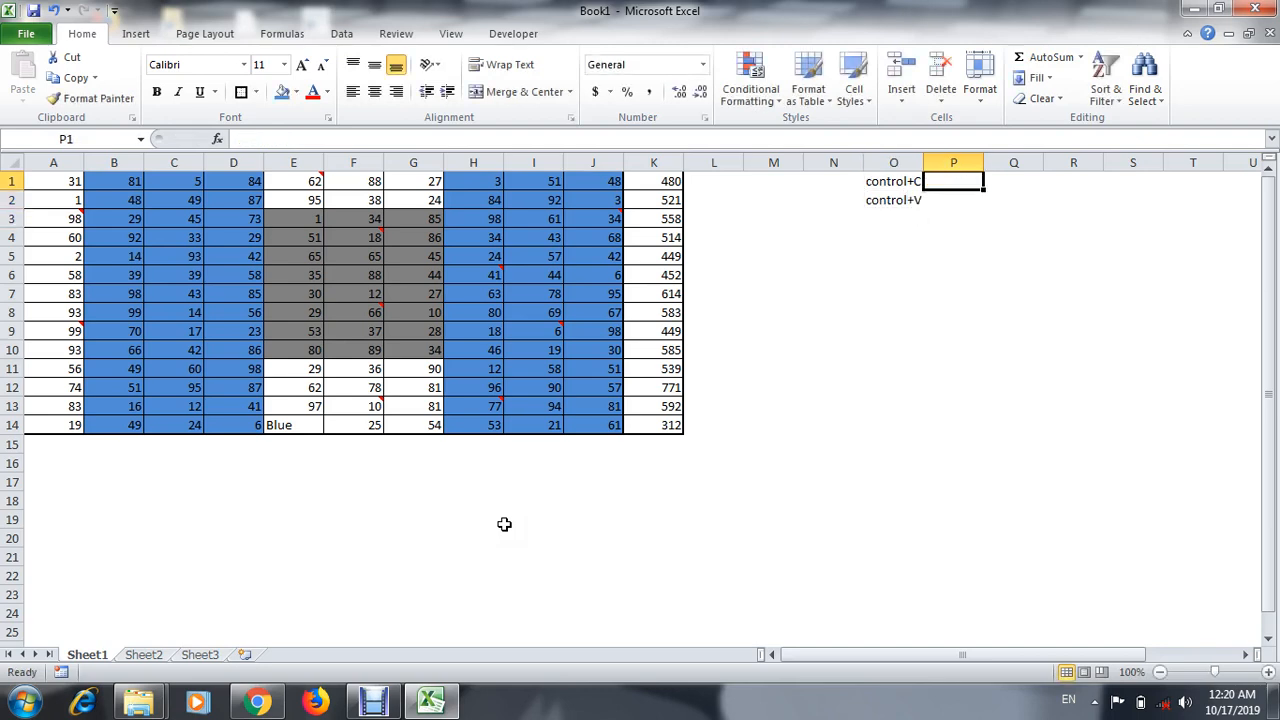
type("copy")
key("Return")
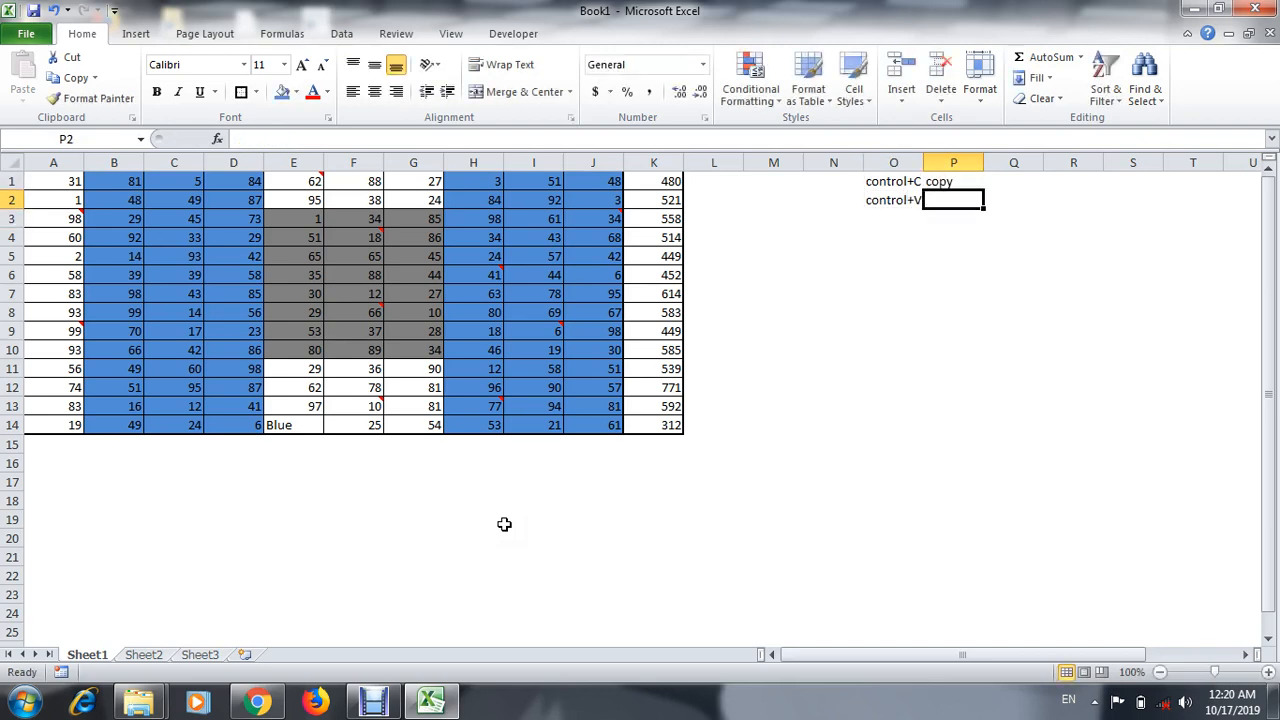
type("paste")
key("Return")
key("Up")
key("Down")
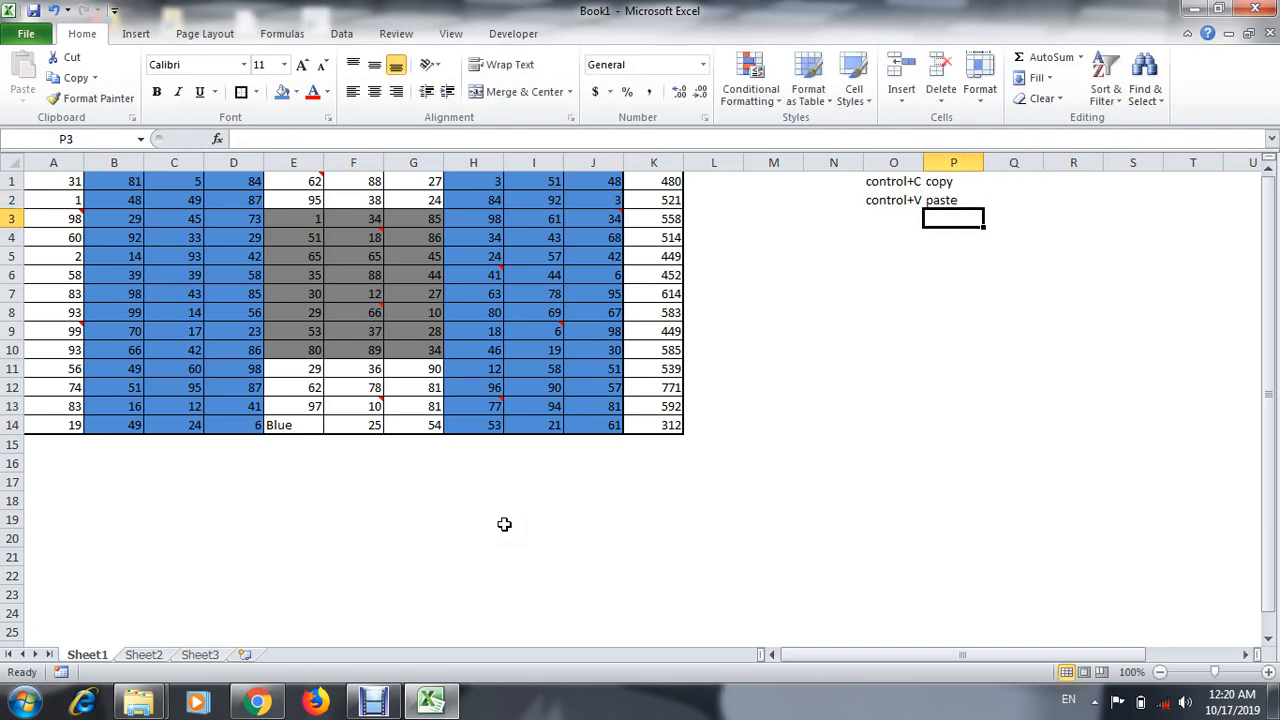
Step: Return to cell A1 and select the whole data table A1:K14
key("Up")
key("Left")
key("Home")
key("Up")
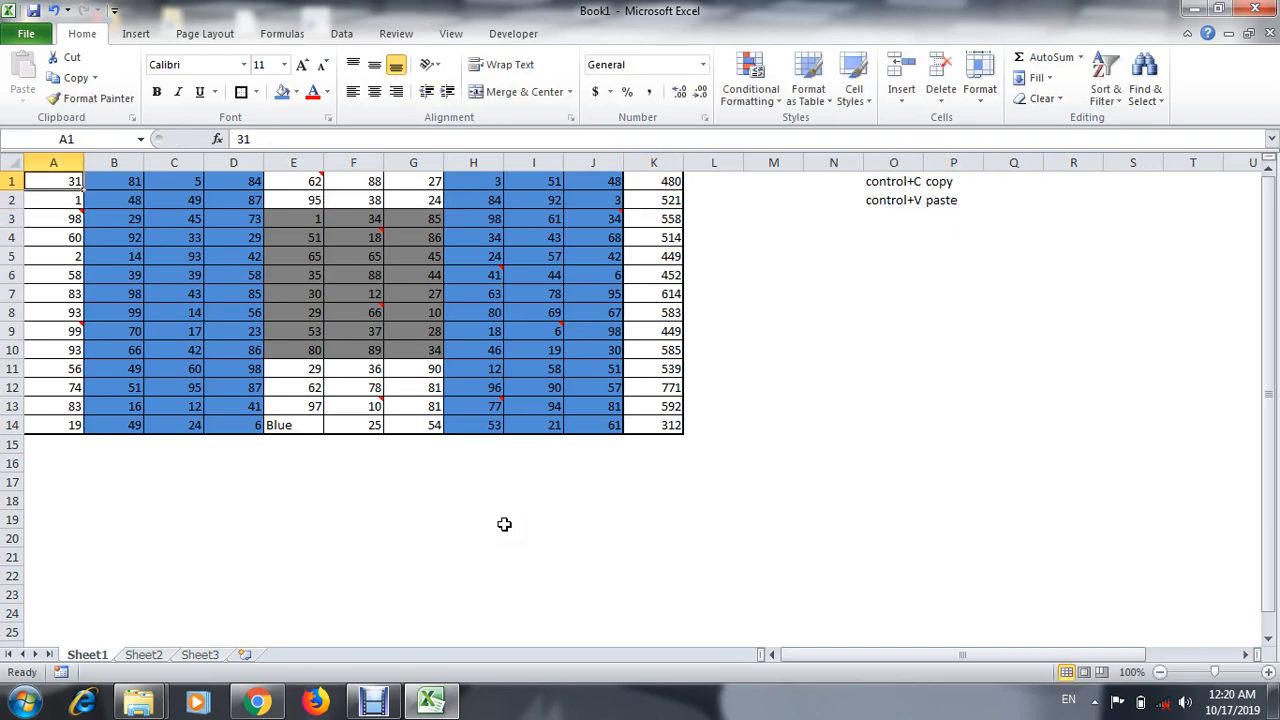
key("ctrl+shift+Right")
key("ctrl+shift+Down")
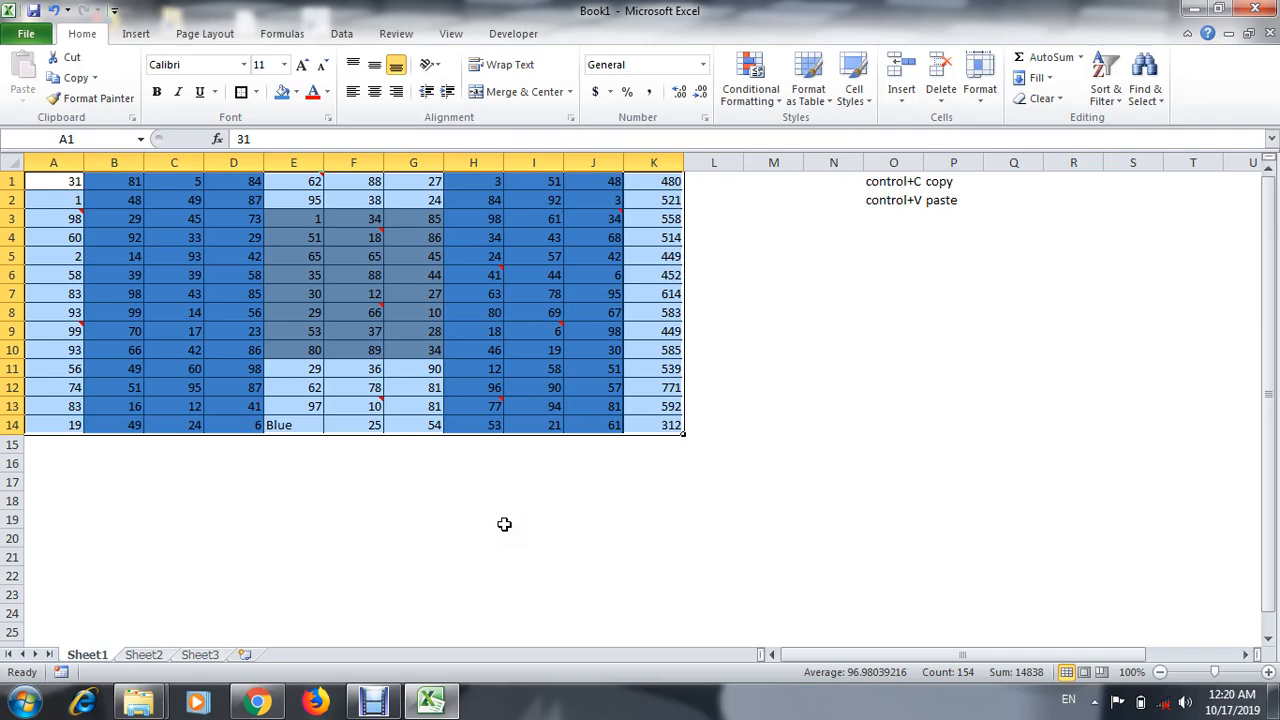
Step: Clear the selection, reselect the data from A1 to K14, and return to cell A1
key("Right")
key("Down")
key("Left")
key("Up")
key("ctrl+shift+Right")
key("ctrl+shift+Down")
key("Up")
key("Down")
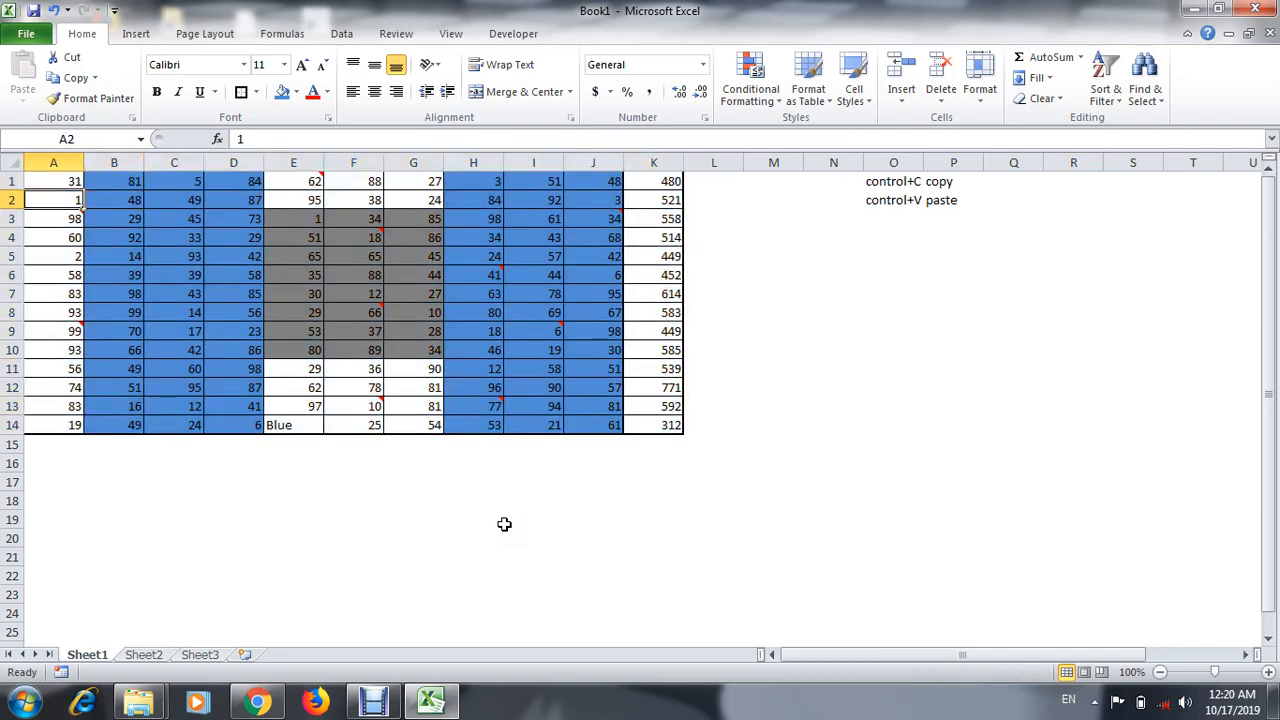
key("Up")
key("Down")
key("Up")
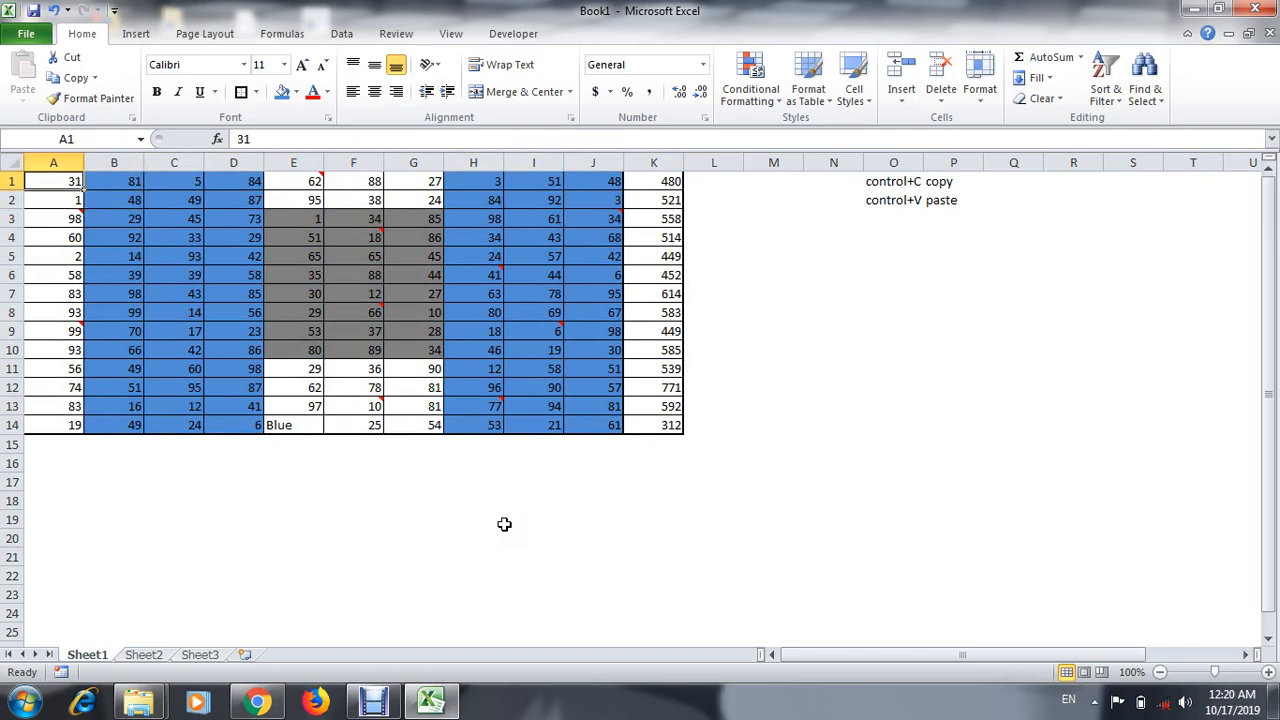
Step: Demonstrate selecting row 1 of the data and the entire table A1:K14, ending back at cell A1
key("ctrl+shift+Right")
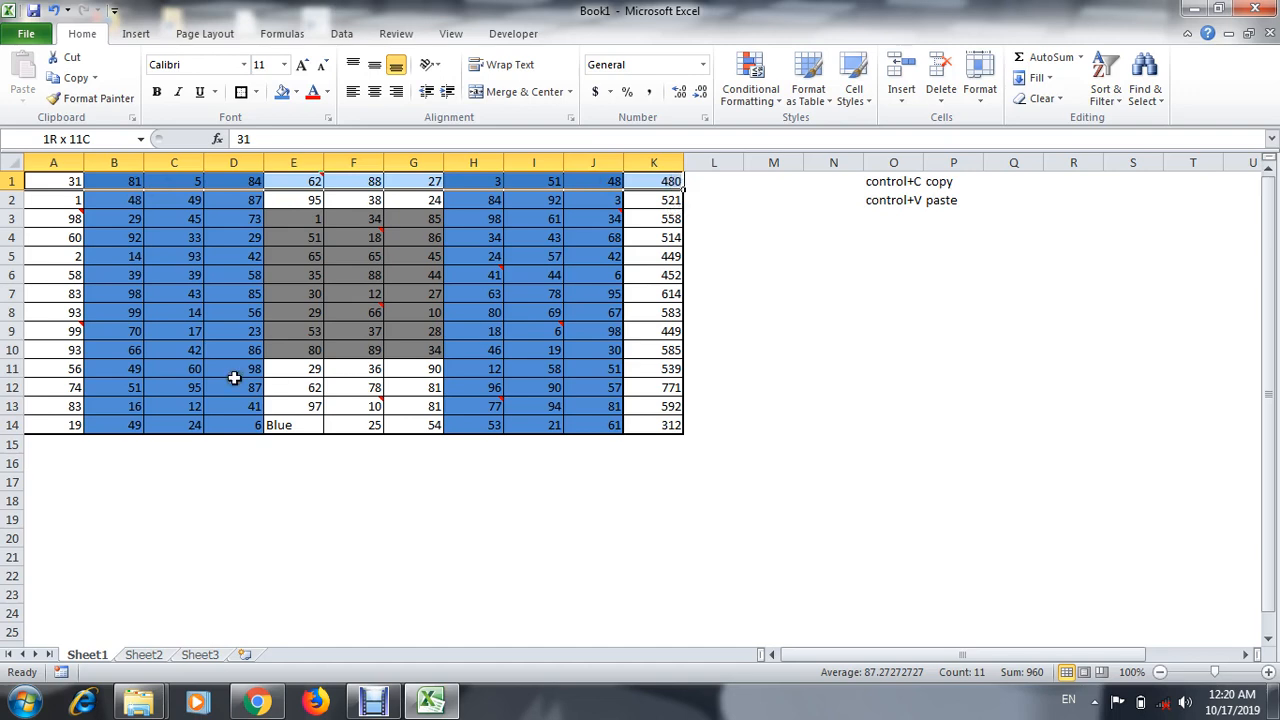
key("ctrl+a")
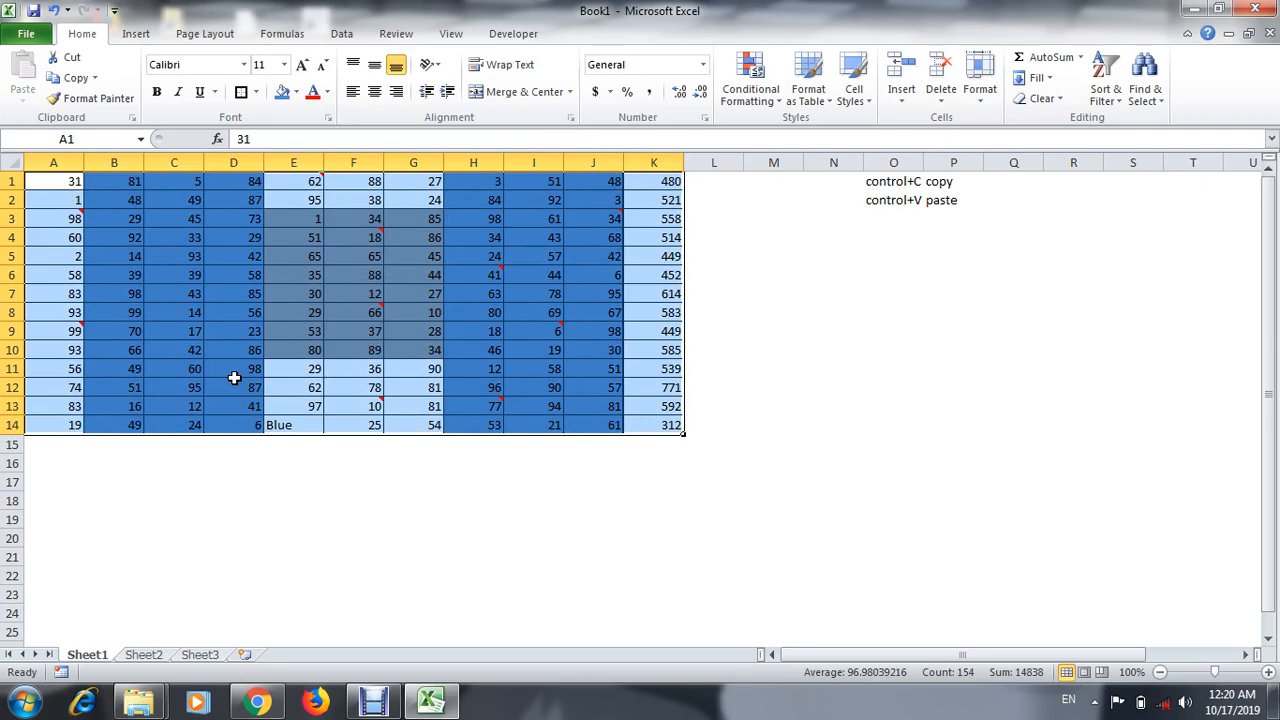
key("Left")
key("Right")
key("Left")
key("Down")
key("Up")
key("ctrl+shift+Right")
key("ctrl+shift+Down")
key("Left")
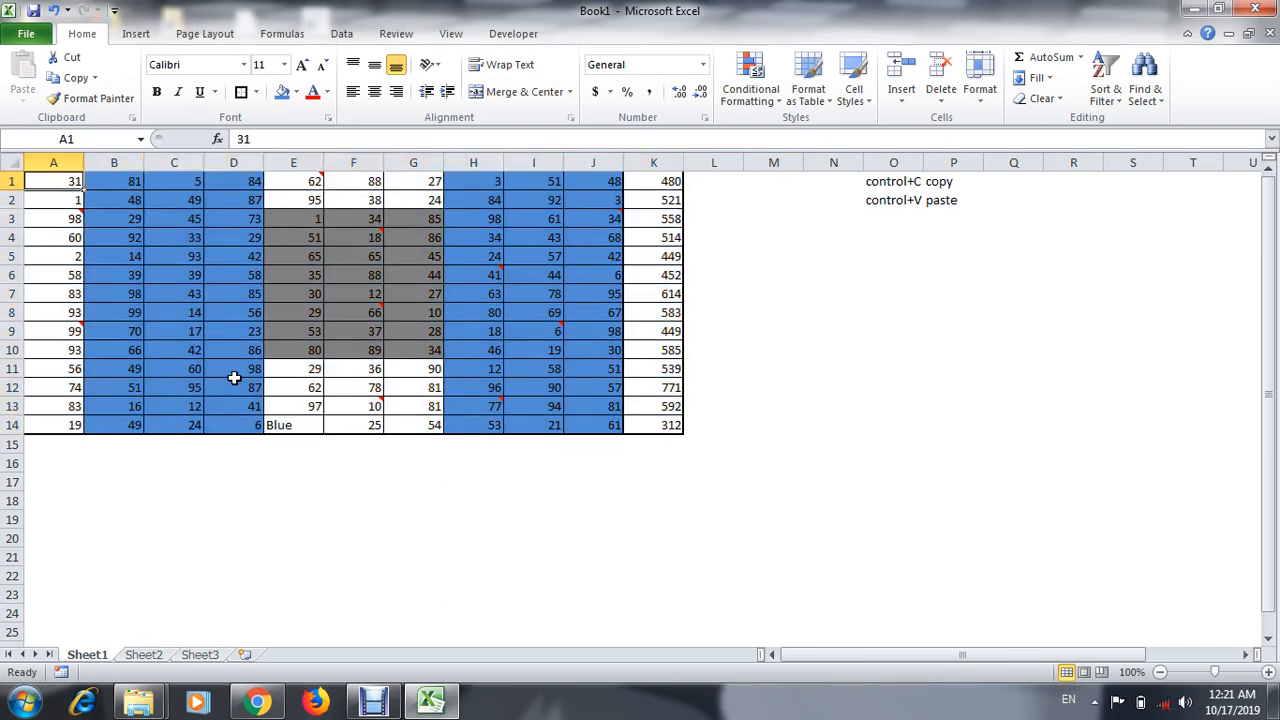
Step: Select the data table A1:K14 and copy it
key("ctrl+shift+Right")
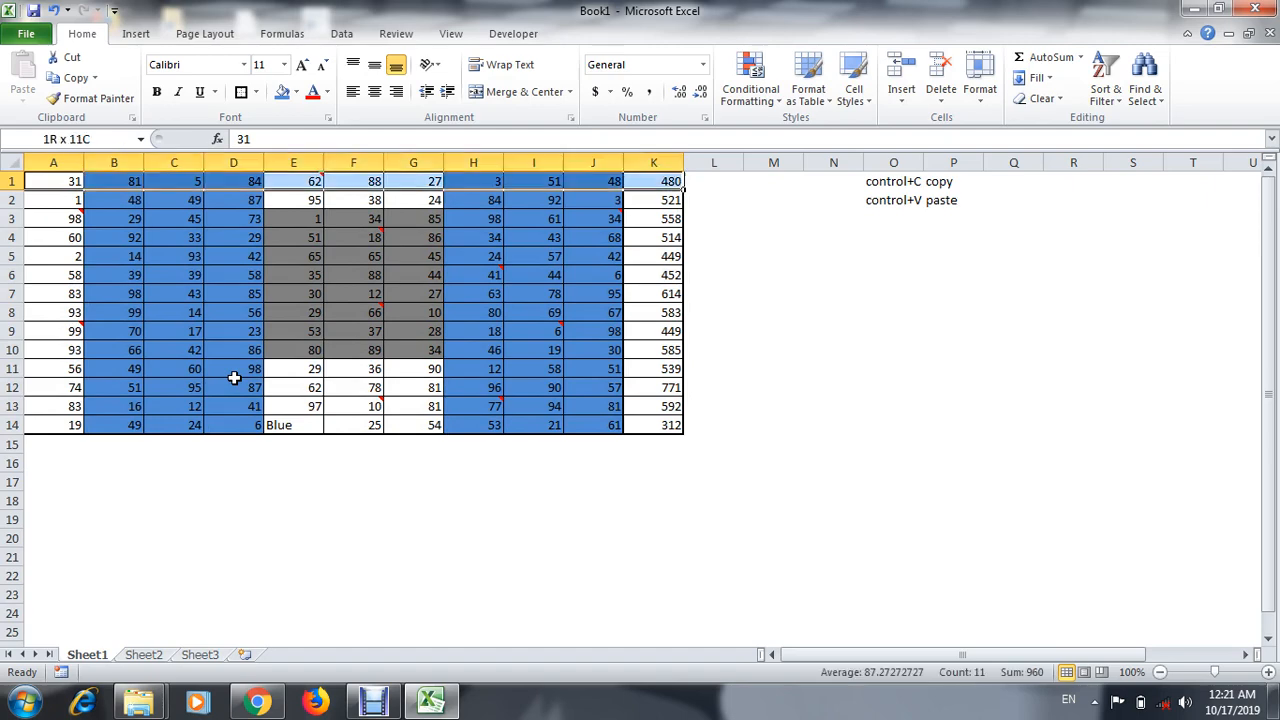
key("ctrl+shift+Down")
key("ctrl+c")
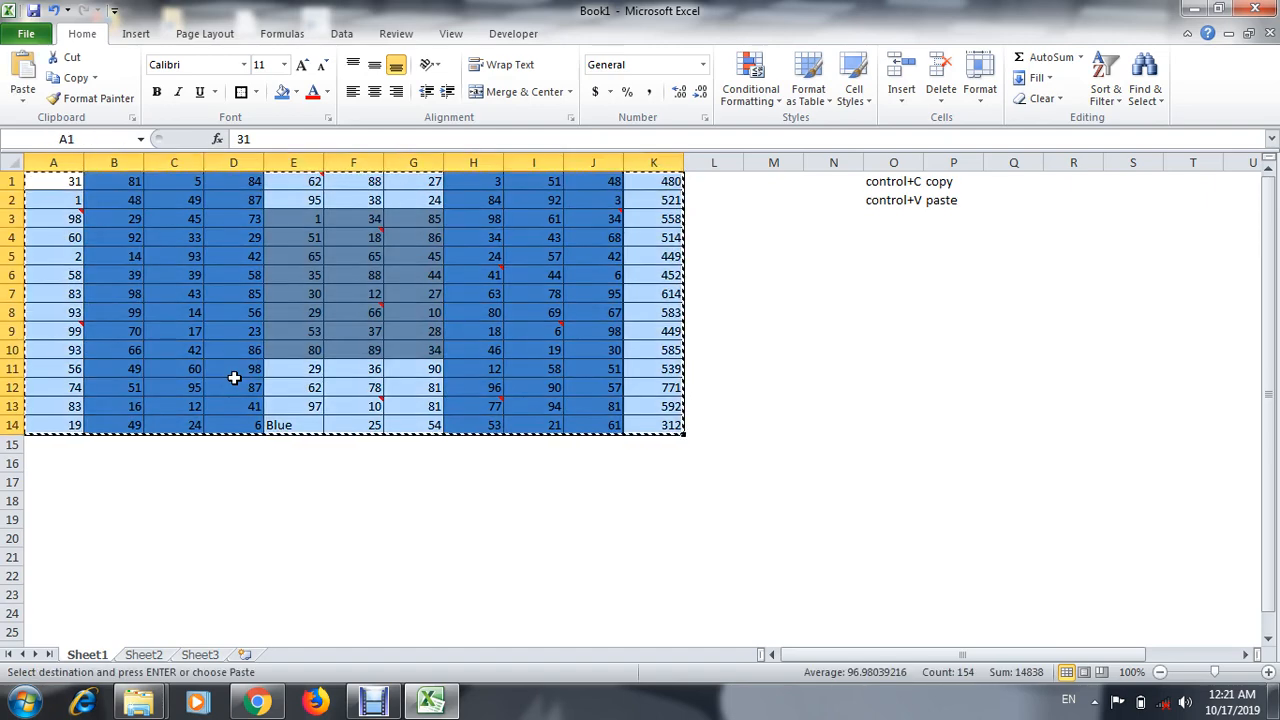
Step: Paste the copied table with its upper-left corner at cell N10 and end copy mode
key("Right")
key("ctrl+Right")
key("Right")
key("Right")
key("Down")
key("Down")
key("Down")
key("Down")
key("Down")
key("Down")
key("Right")
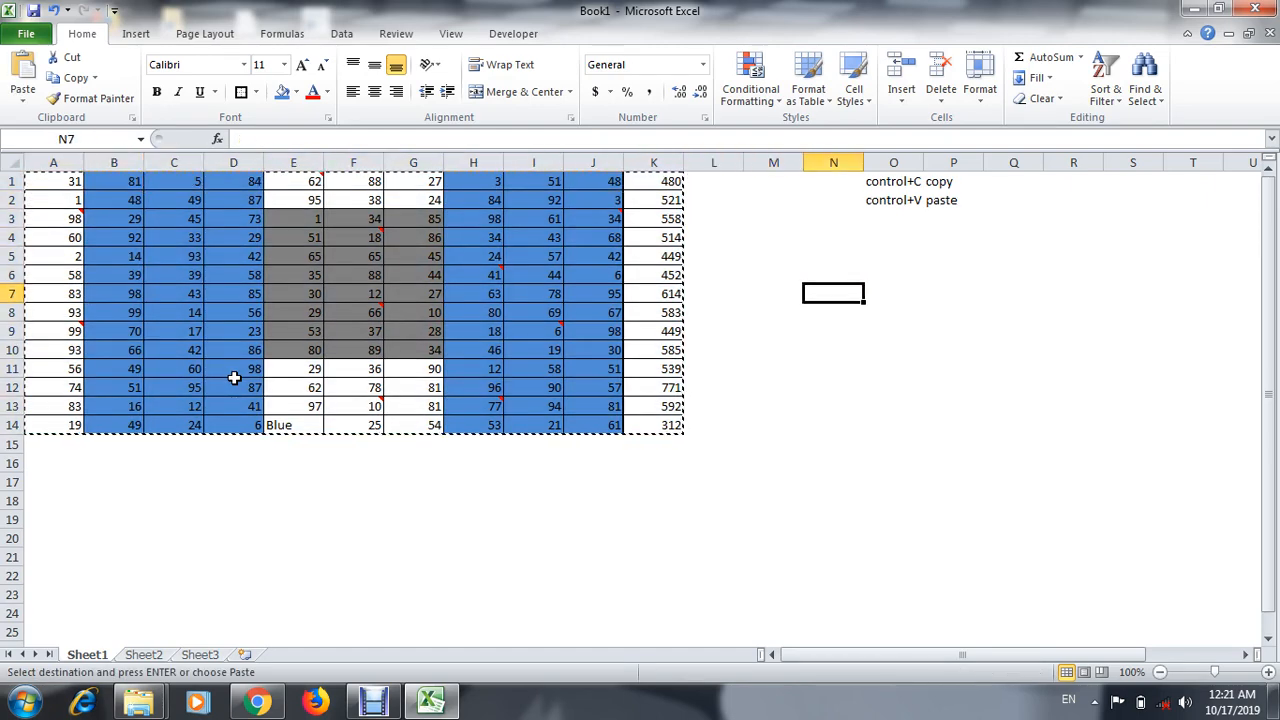
key("Down")
key("Down")
key("Down")
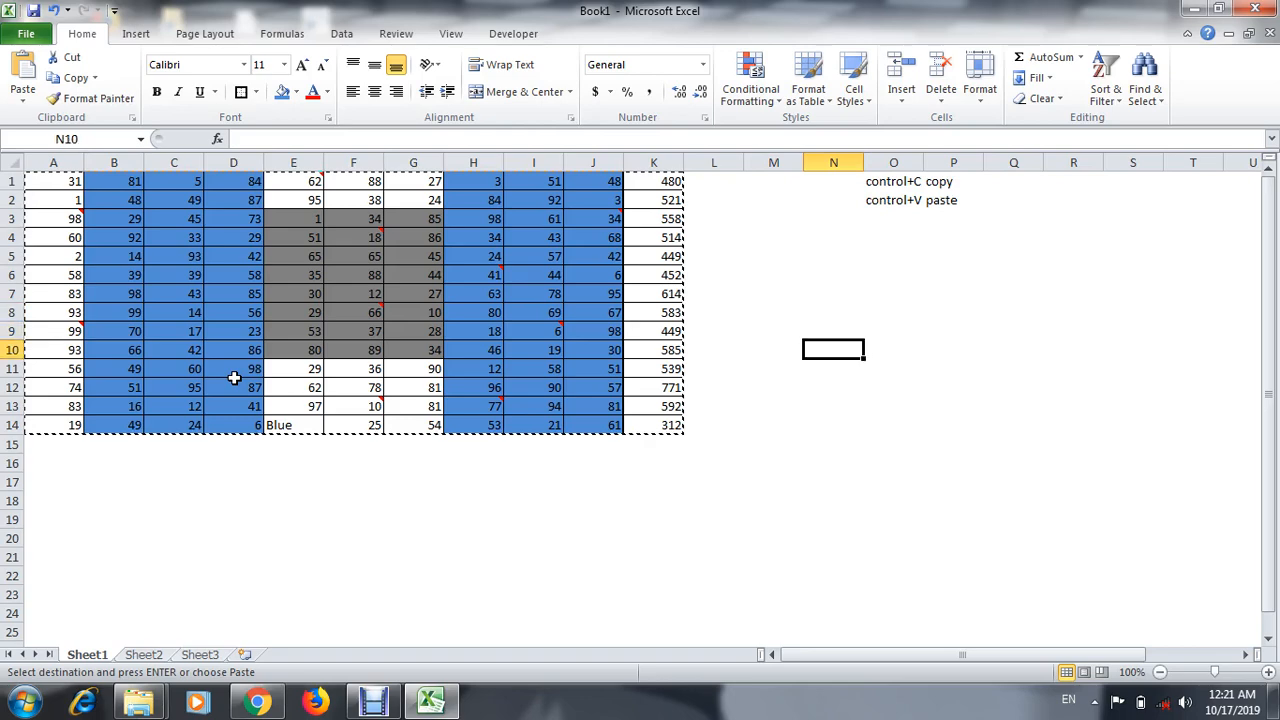
key("ctrl+v")
key("Escape")
key("Down")
key("Right")
key("Left")
key("Up")
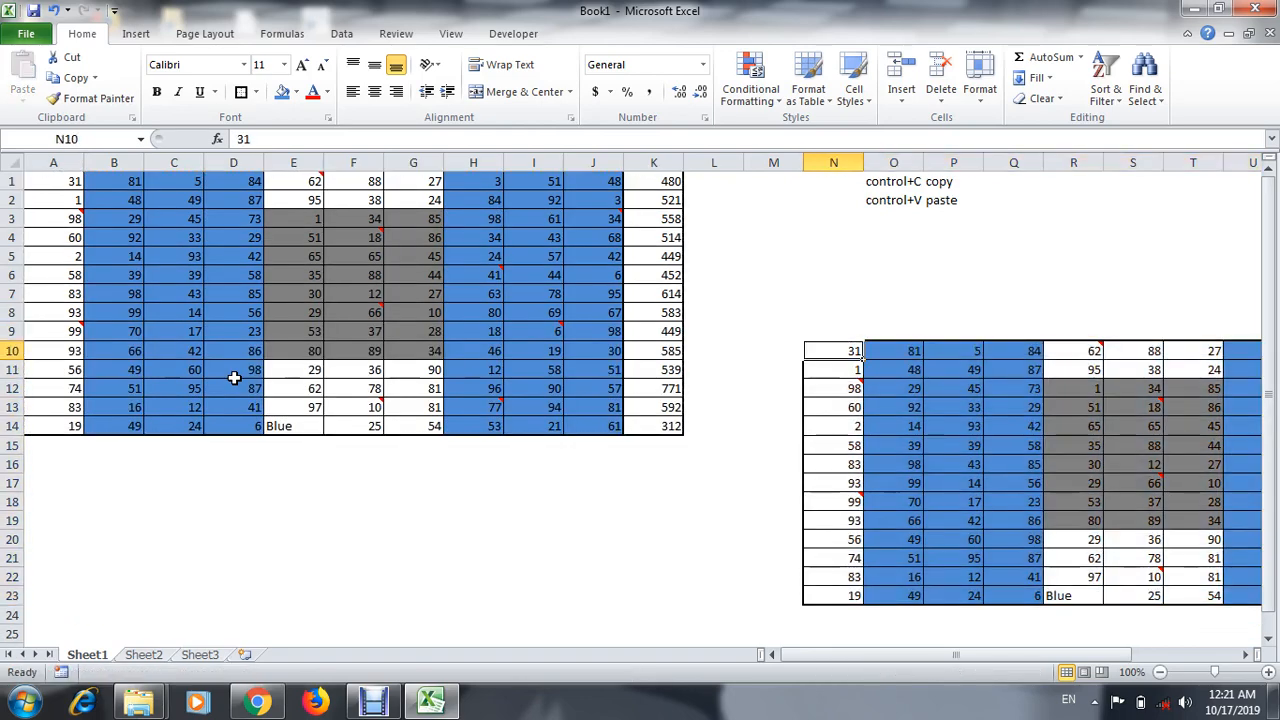
Step: Go back to cell A1 and select the entire original table
key("Home")
key("ctrl+Up")
key("ctrl+a")
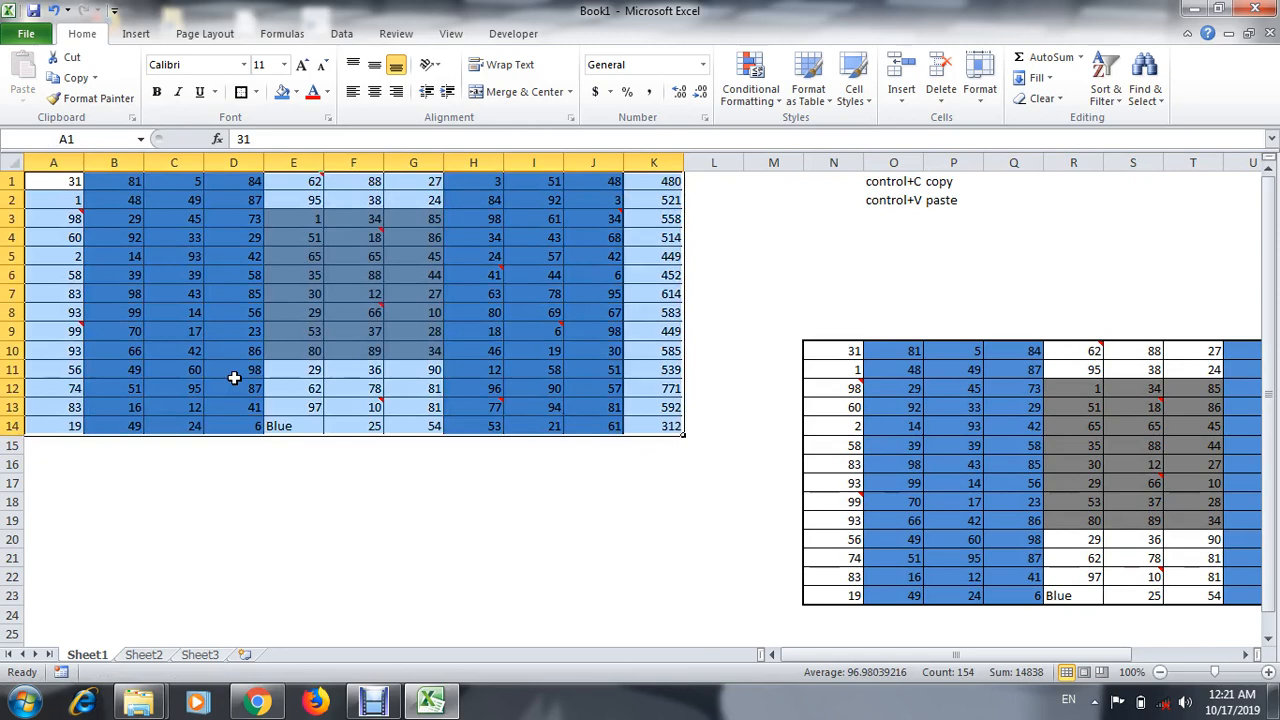
Step: Go to cell N10 and select the entire pasted table N10:X23
key("Right")
key("Right")
key("Right")
key("Right")
key("Right")
key("Right")
key("Right")
key("Right")
key("Right")
key("Right")
key("Right")
key("Right")
key("Down")
key("Down")
key("Down")
key("Down")
key("Down")
key("Down")
key("Down")
key("Down")
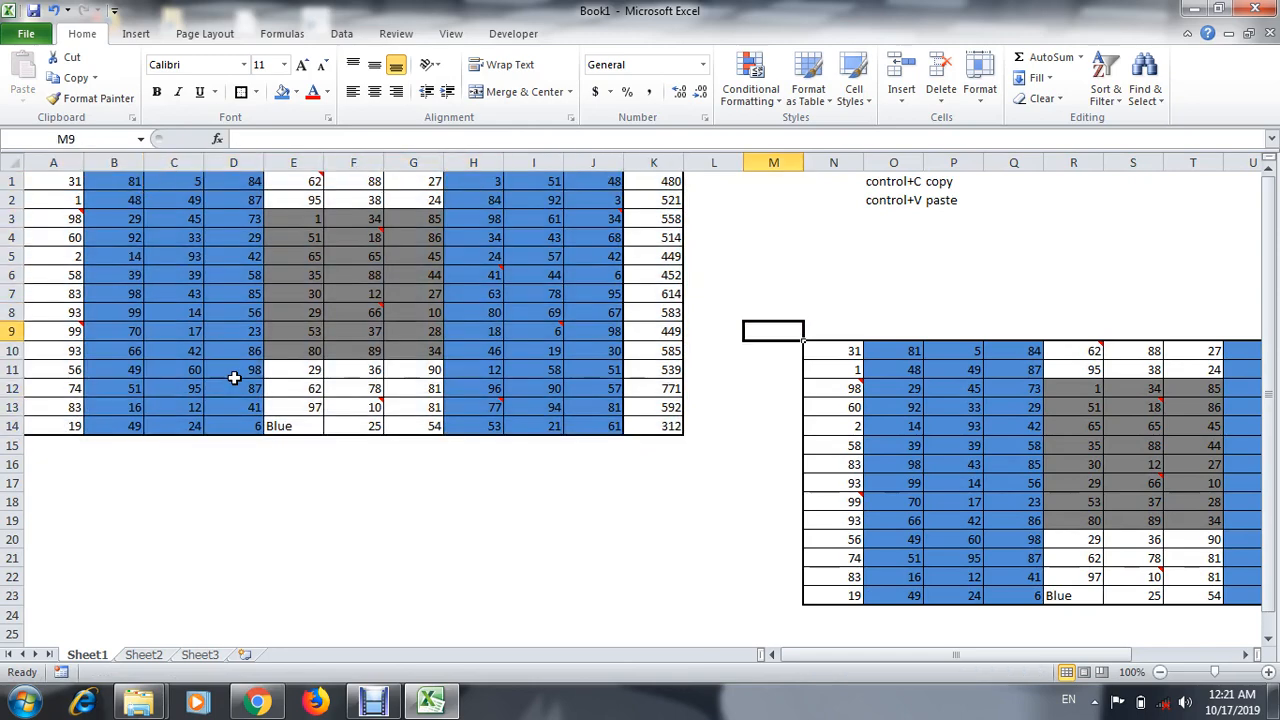
key("Right")
key("Down")
key("ctrl+a")
key("Down")
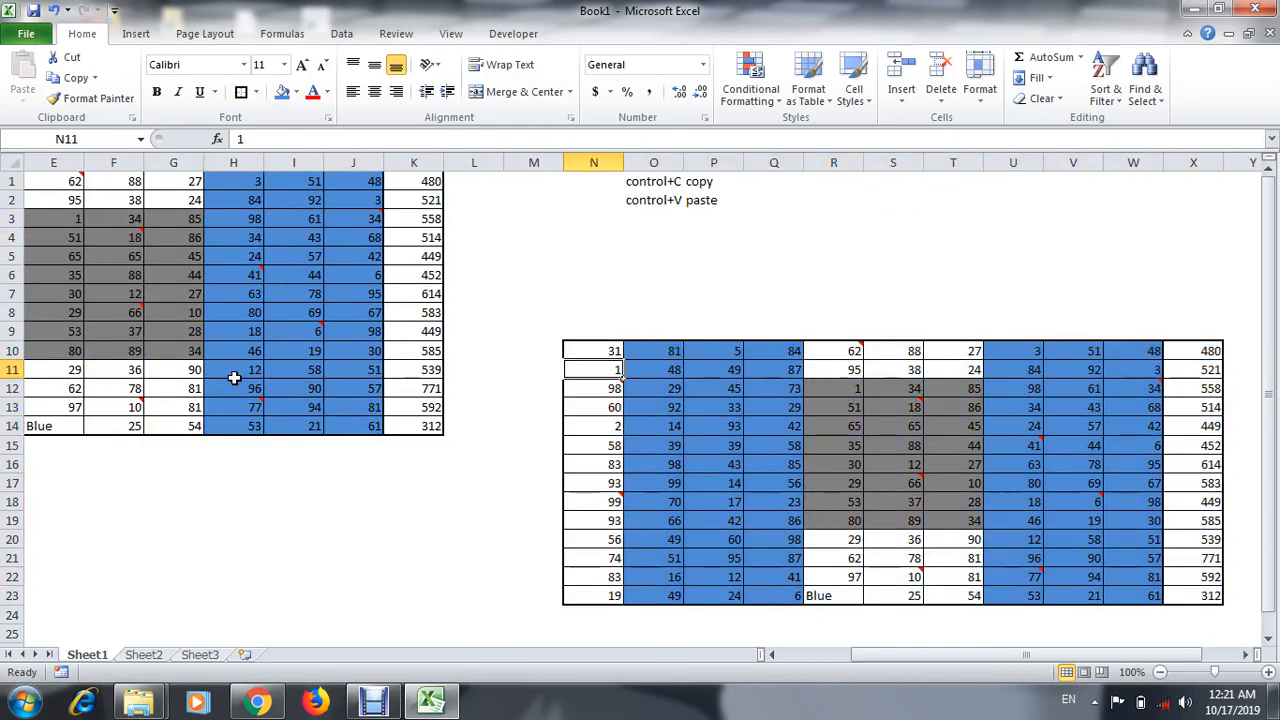
key("Up")
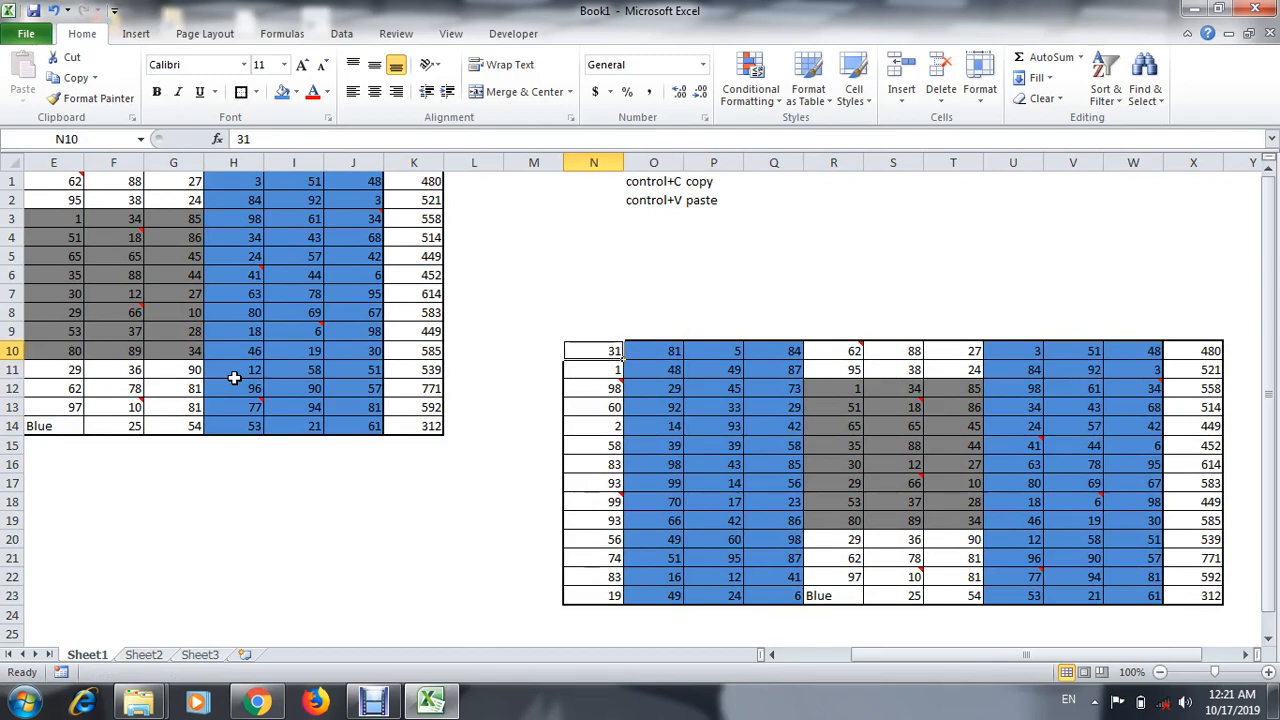
key("ctrl+a")
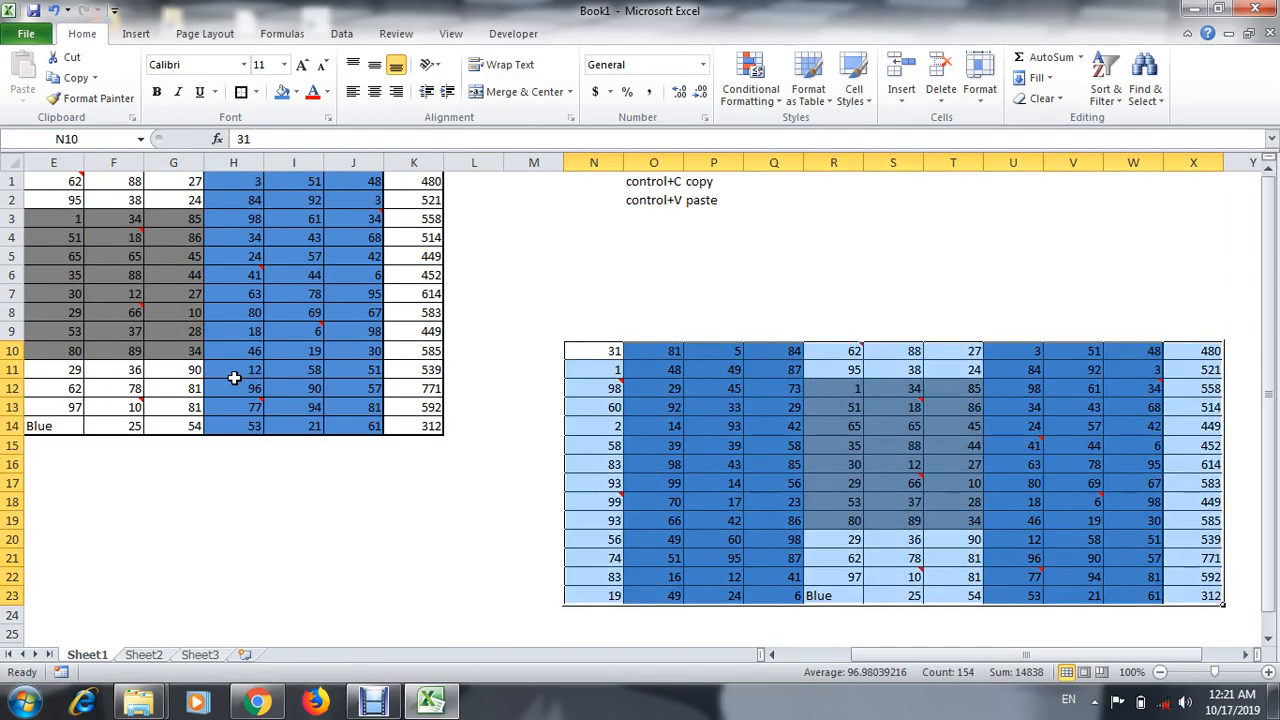
key("Home")
key("ctrl+Home")
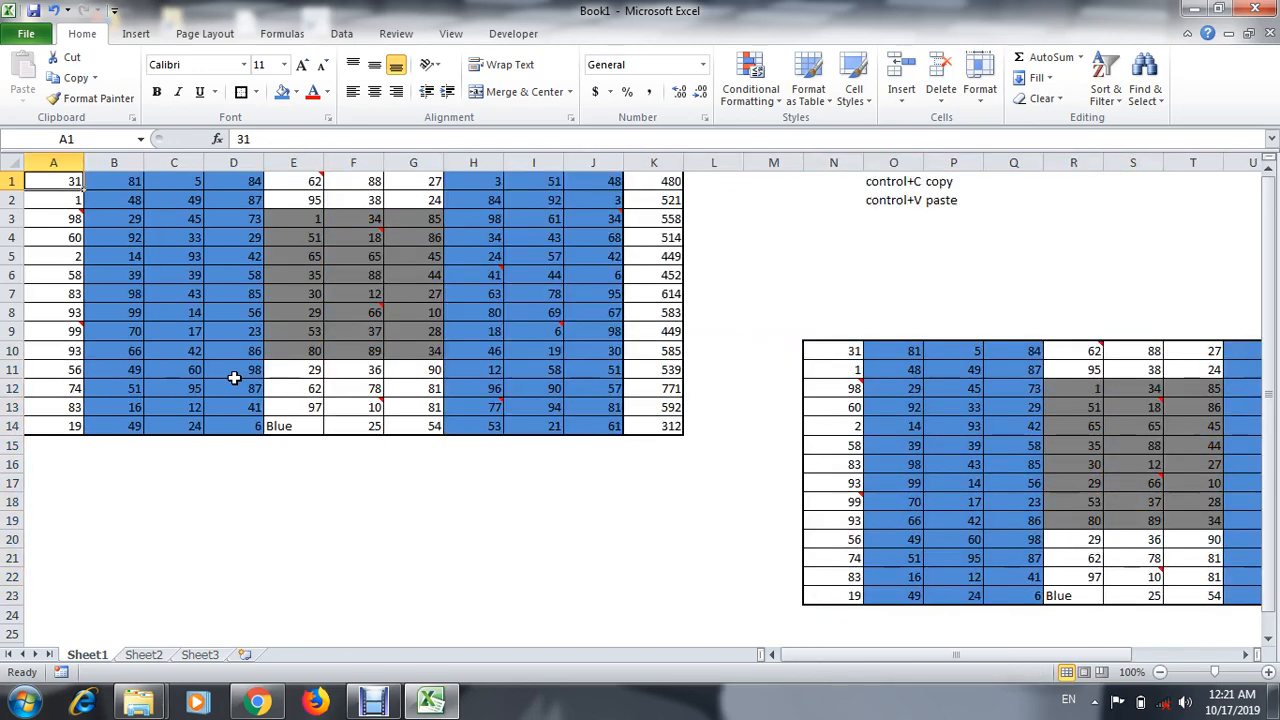
key("ctrl+a")
key("ctrl+c")
key("Down")
key("Down")
key("Down")
key("Down")
key("Down")
key("Down")
key("Down")
key("Down")
key("Down")
key("Down")
key("Down")
key("Down")
key("Down")
key("Down")
key("Down")
key("Down")
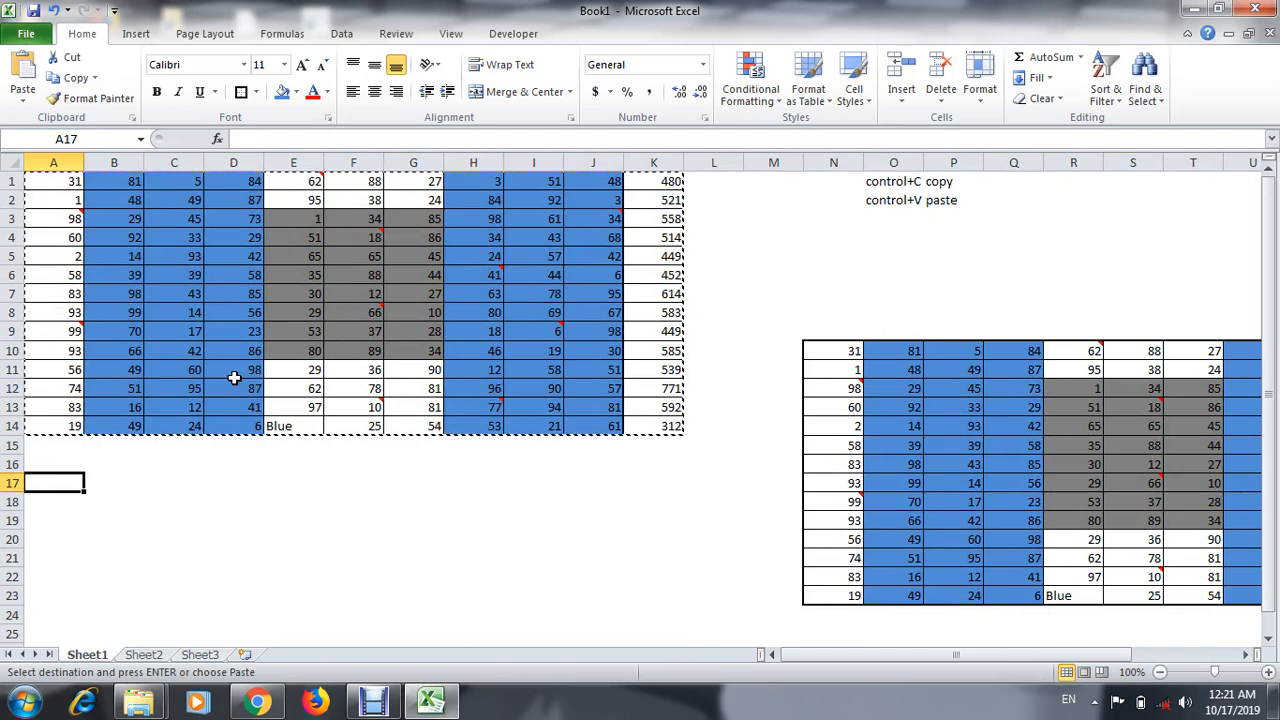
key("Escape")
Step: Move from below the original table back to cell A1 and select the range A1:K14
key("Up")
key("ctrl+Up")
key("ctrl+Up")
key("ctrl+a")
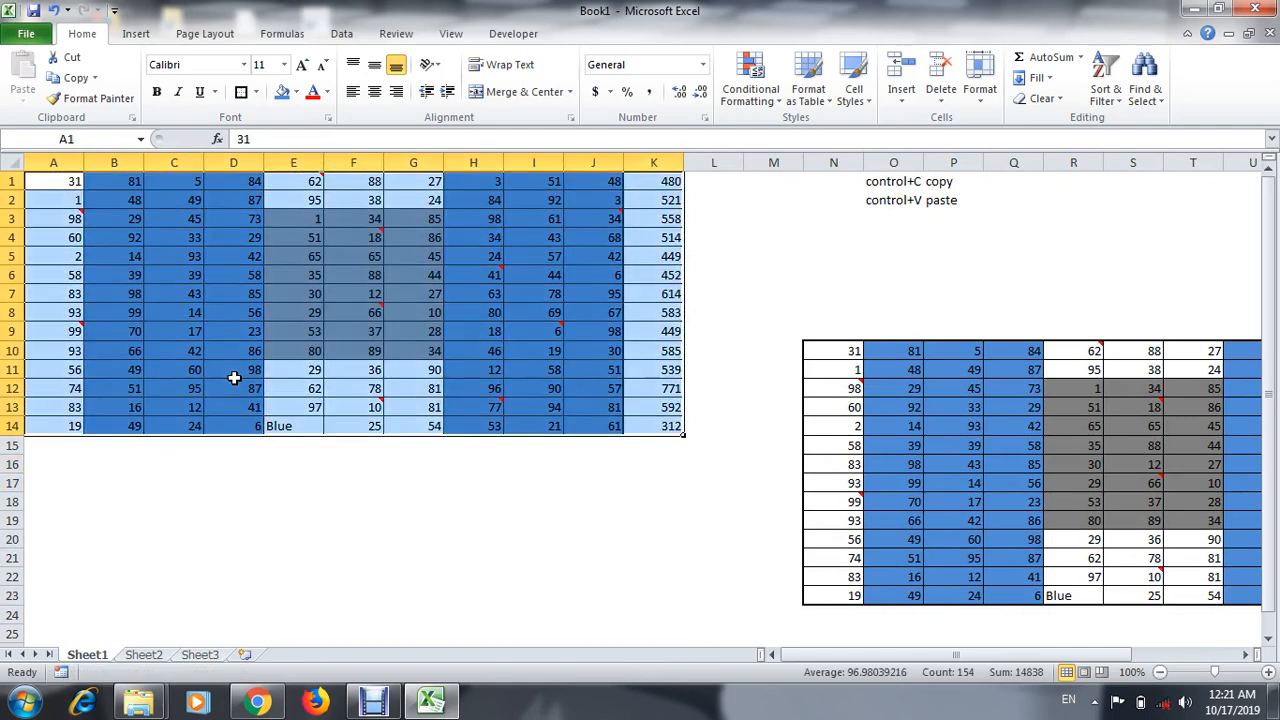
key("Left")
key("Right")
key("Left")
key("Right")
key("Right")
key("Right")
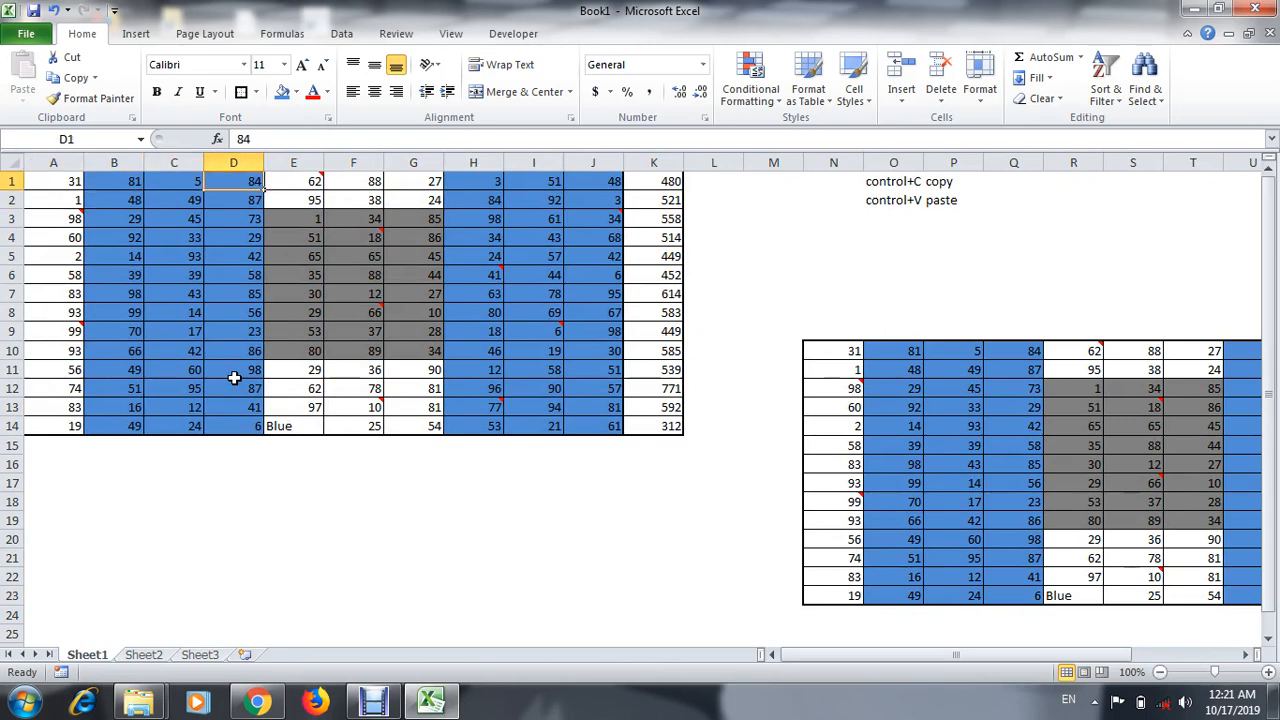
key("Right")
key("Down")
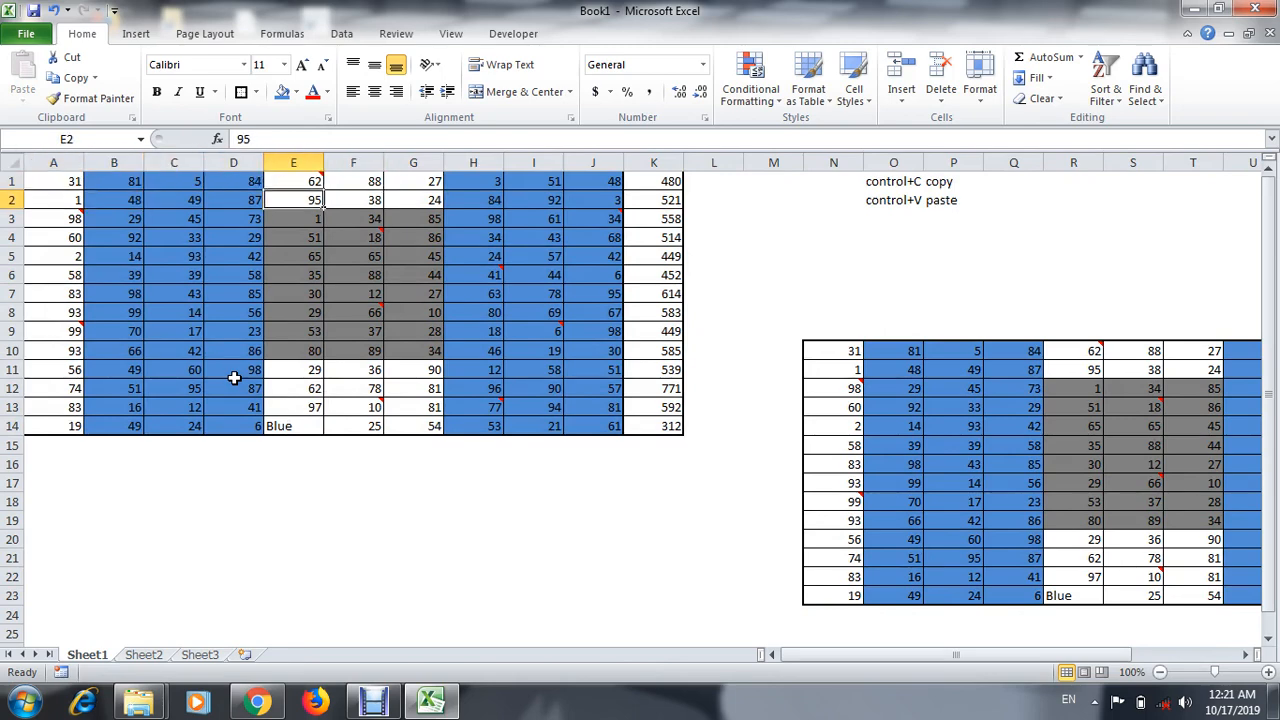
key("Up")
key("Right")
key("Left")
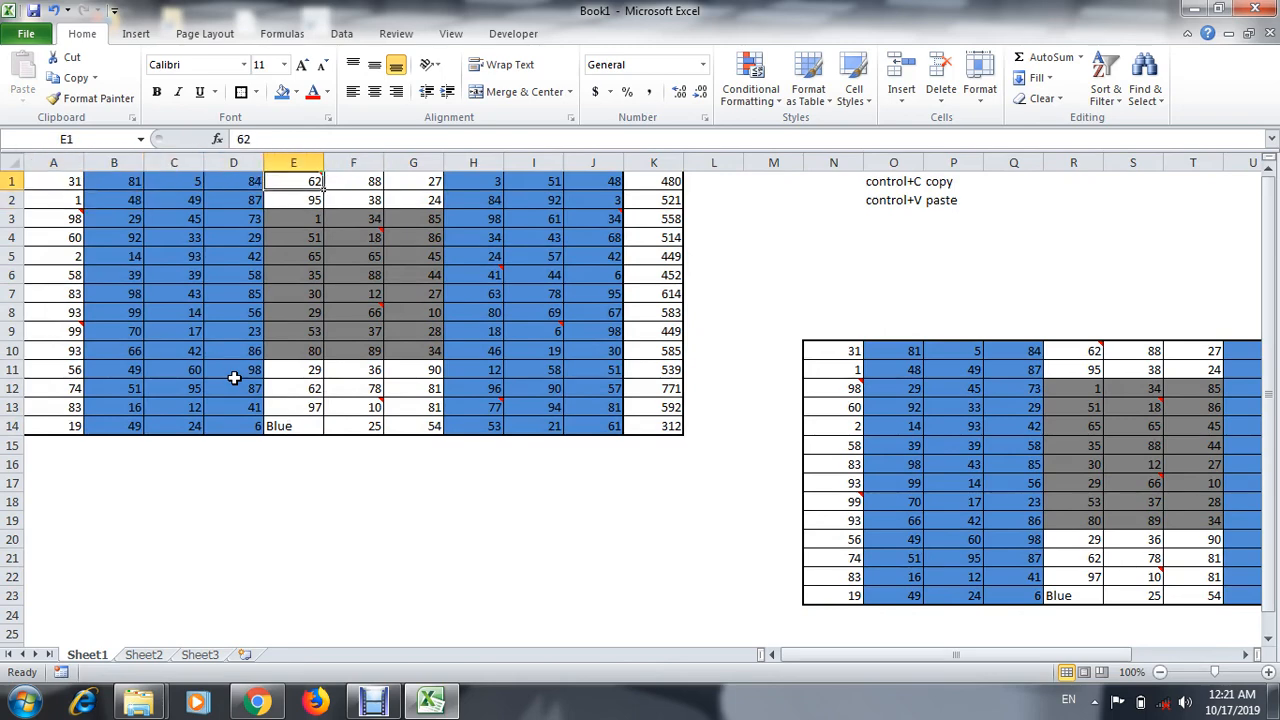
key("Left")
key("Left")
key("Down")
key("Down")
key("Down")
key("Right")
key("Right")
key("Right")
key("Down")
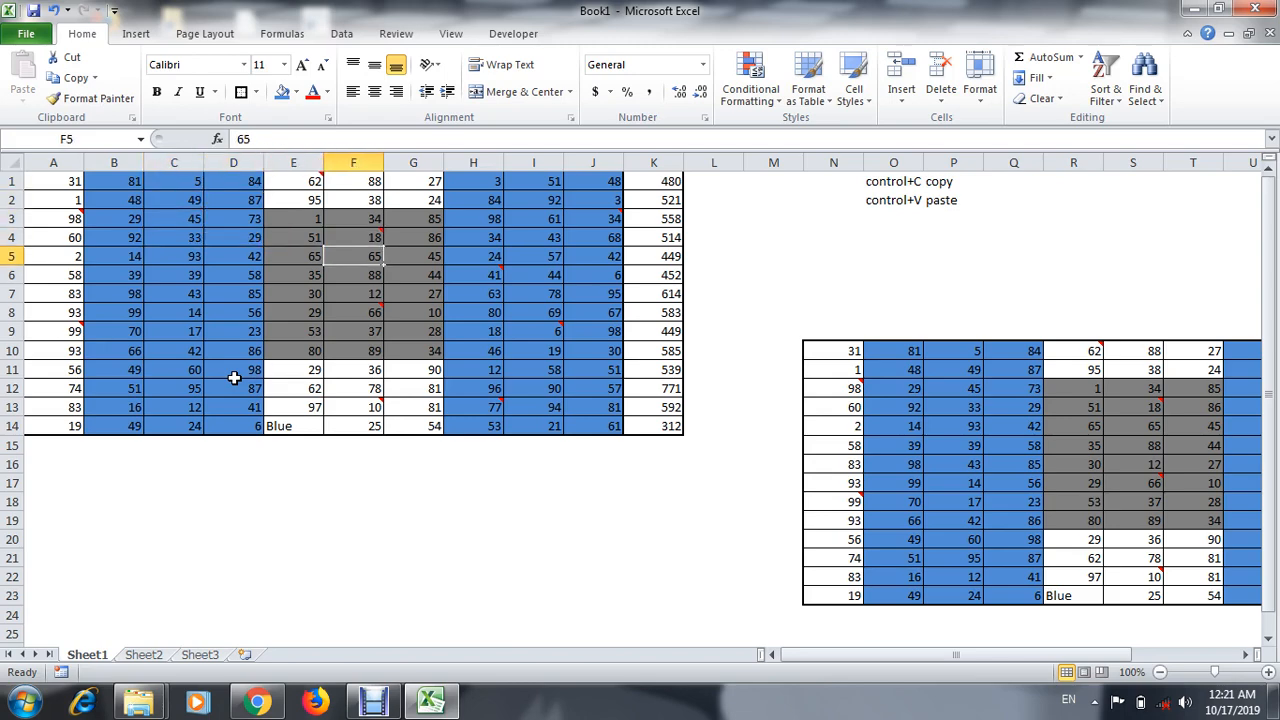
Step: View the comments on cells H6, I9 and H13 in the original table
key("Left")
key("Up")
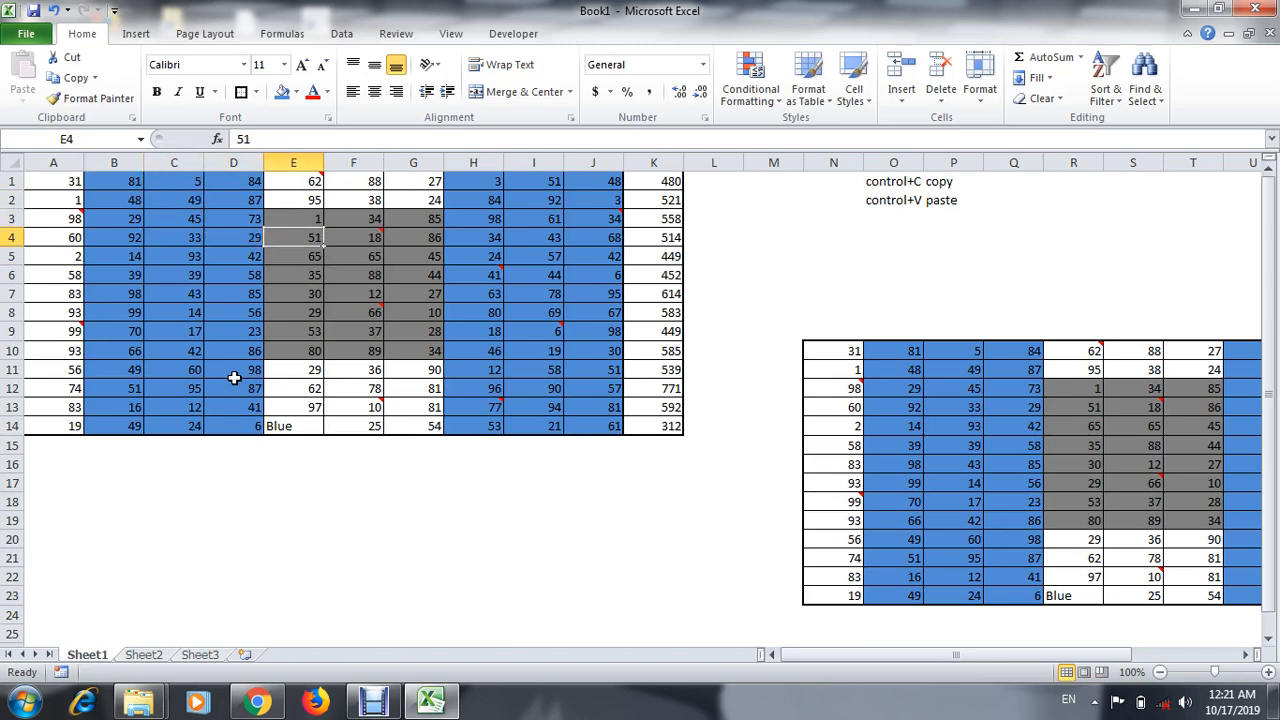
key("Right")
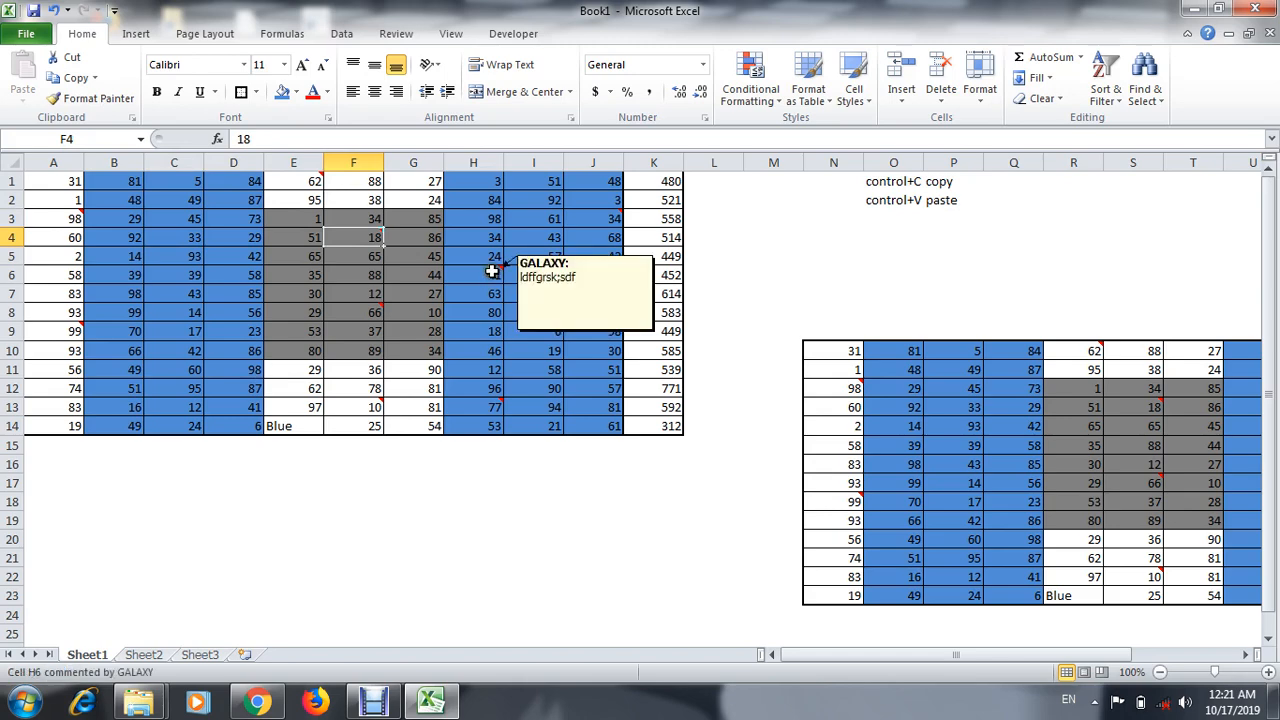
mouse_move(367, 309)
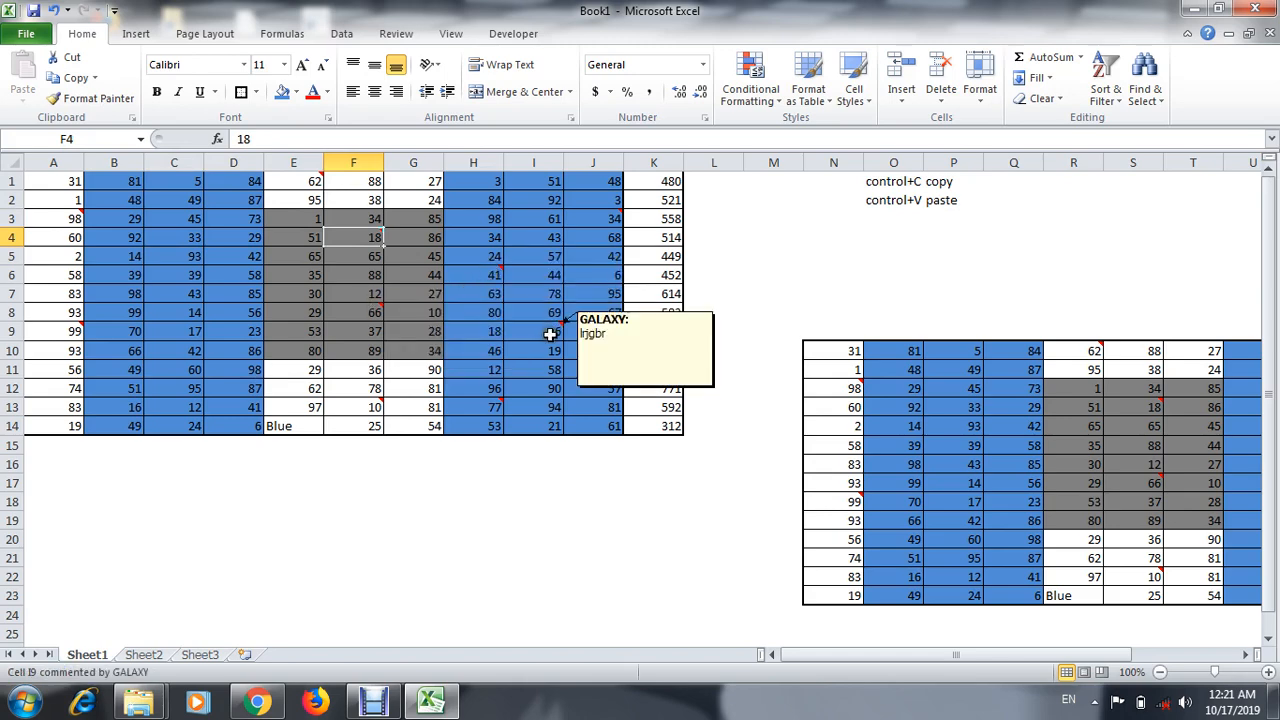
mouse_move(491, 413)
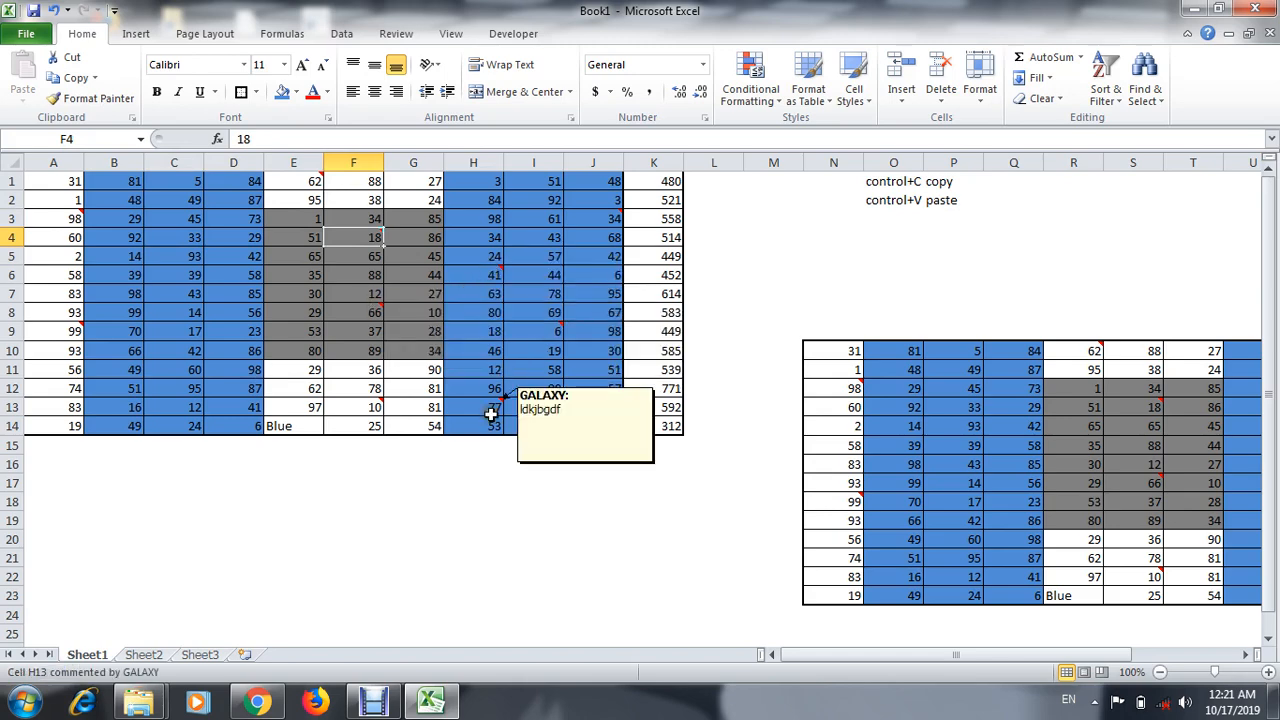
Step: Inspect the SUM formula in cell K4 and leave it without editing
left_click(580, 207)
key("Right")
key("Down")
key("Down")
key("F2")
key("Escape")
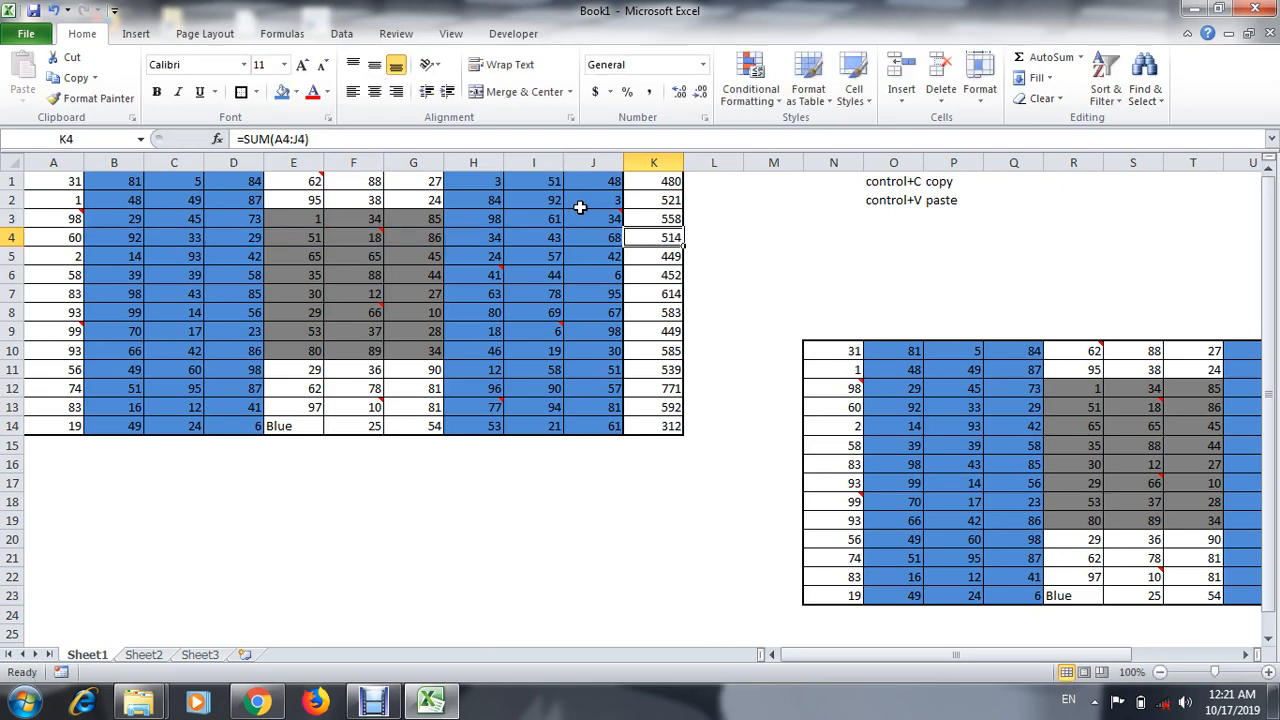
Step: Inspect the SUM formulas in cells K6, K8 and K9 of the original table
key("Down")
key("Down")
key("F2")
key("Return")
key("Down")
key("F2")
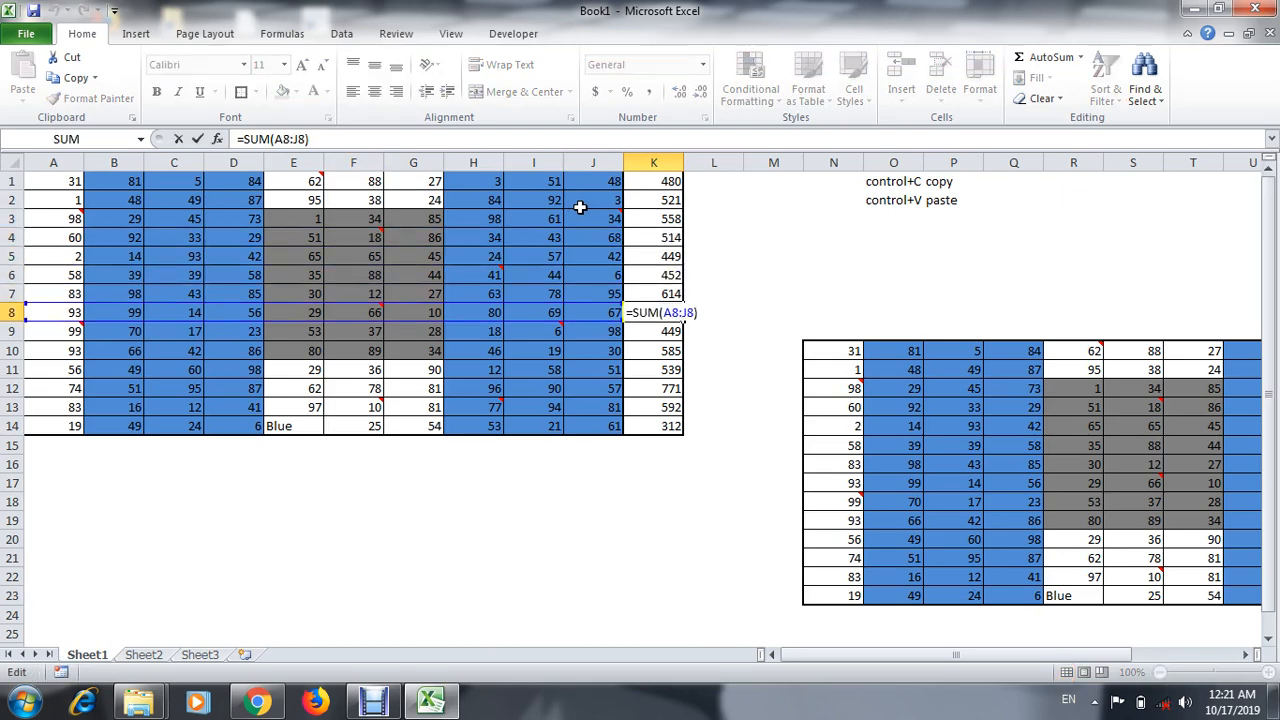
key("Return")
key("F2")
key("Escape")
Step: Go to cell E14 in the table's last row and choose red from its drop-down list
key("Left")
key("Left")
key("Left")
key("Left")
key("Down")
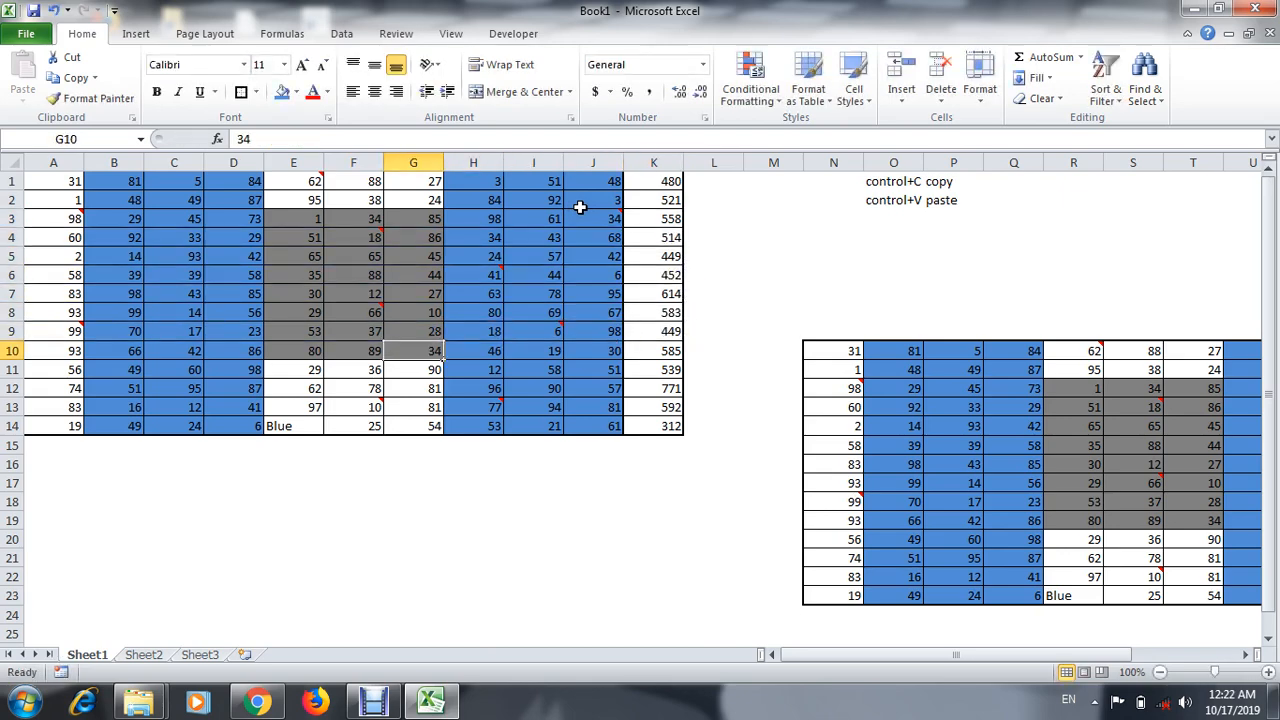
key("Down")
key("Down")
key("Down")
key("Down")
key("Left")
key("Left")
key("alt+Down")
key("Up")
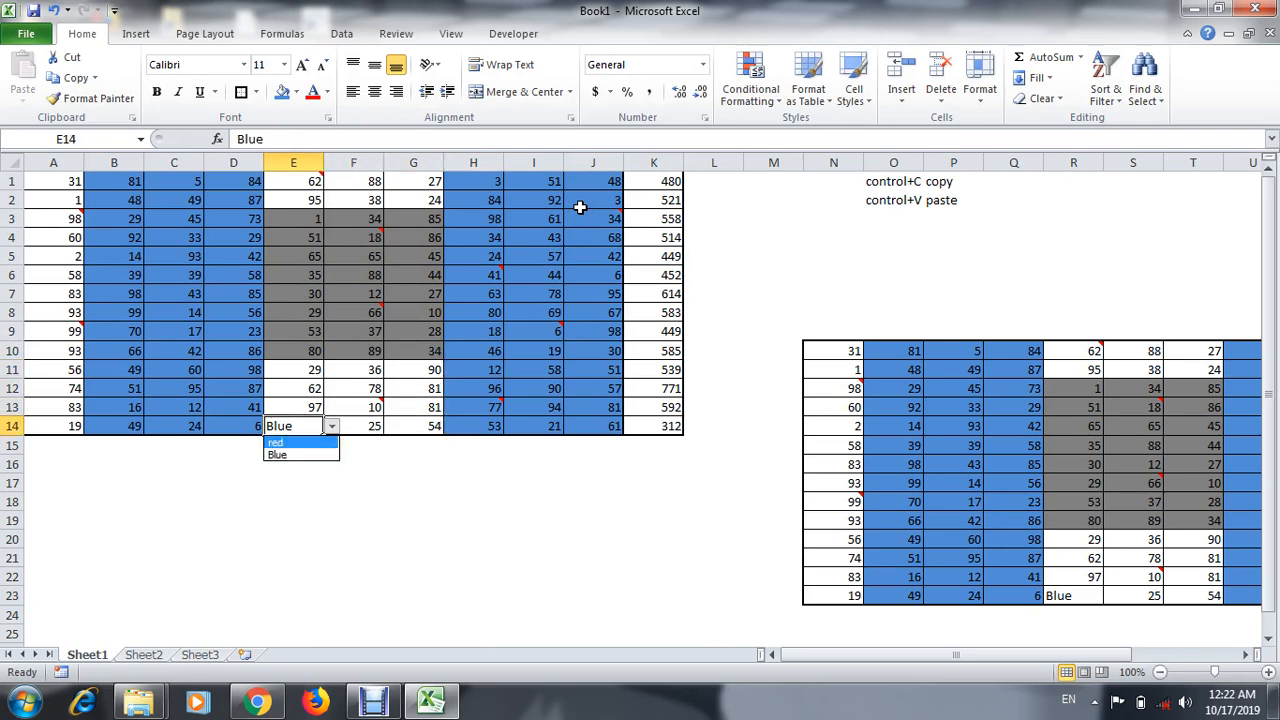
key("Return")
Step: Choose Blue from the drop-down list of cell E14 and move to cell F15
key("alt+Down")
key("Down")
key("Return")
key("Down")
key("Right")
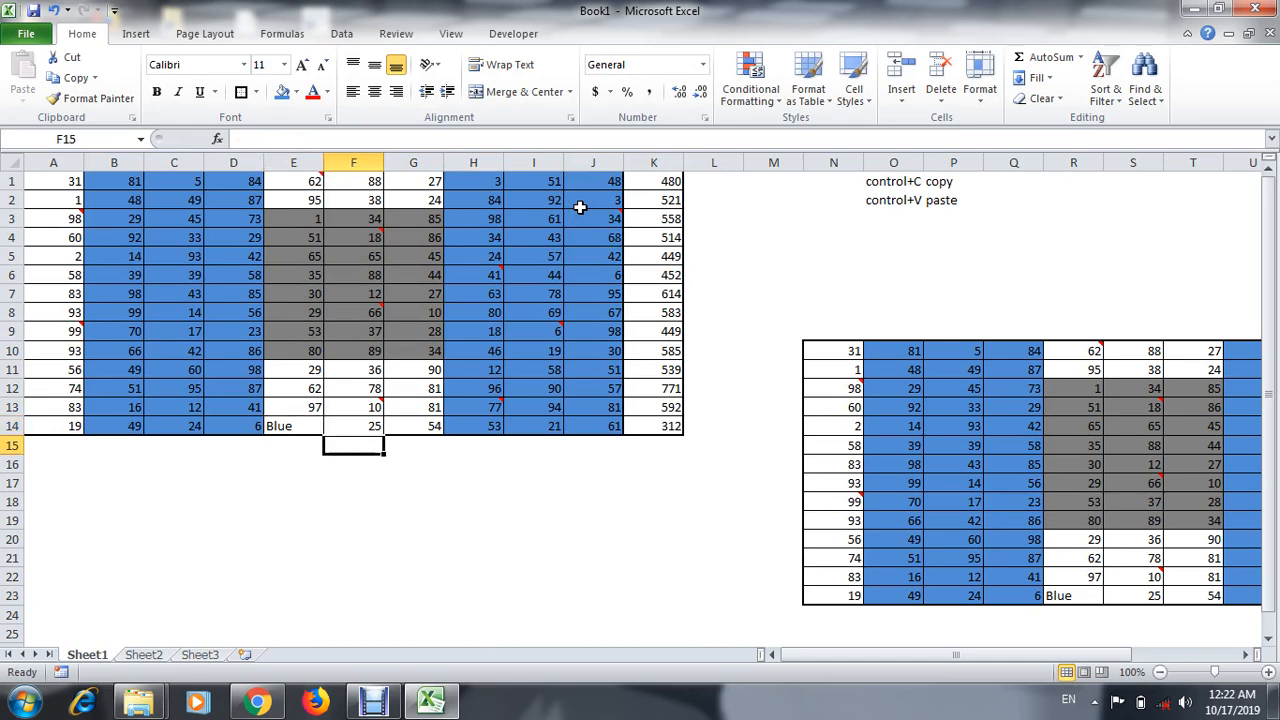
Step: Return to cell E14 and switch its drop-down value to red and back to Blue
key("Up")
key("Left")
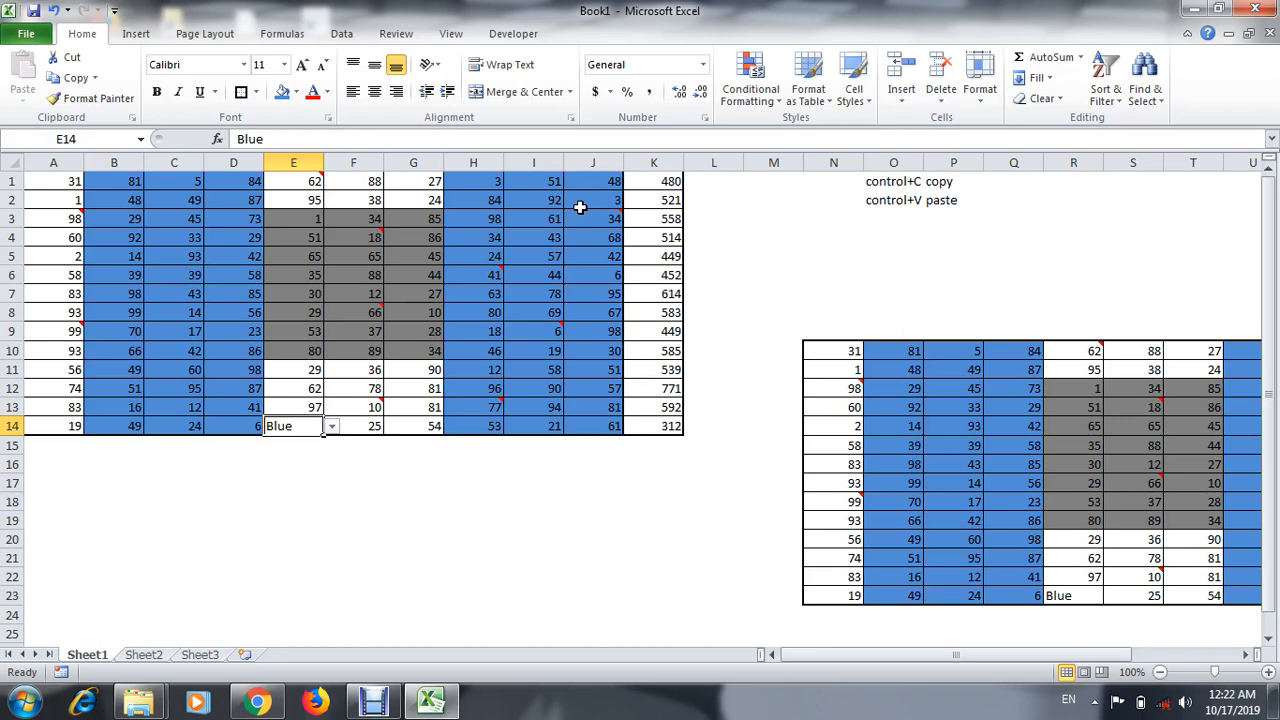
key("alt+Down")
key("Up")
key("Return")
key("alt+Down")
key("Down")
key("Return")
Step: Try to enter the text hewgfv in cell E14 and cancel the entry
type("hewgfv")
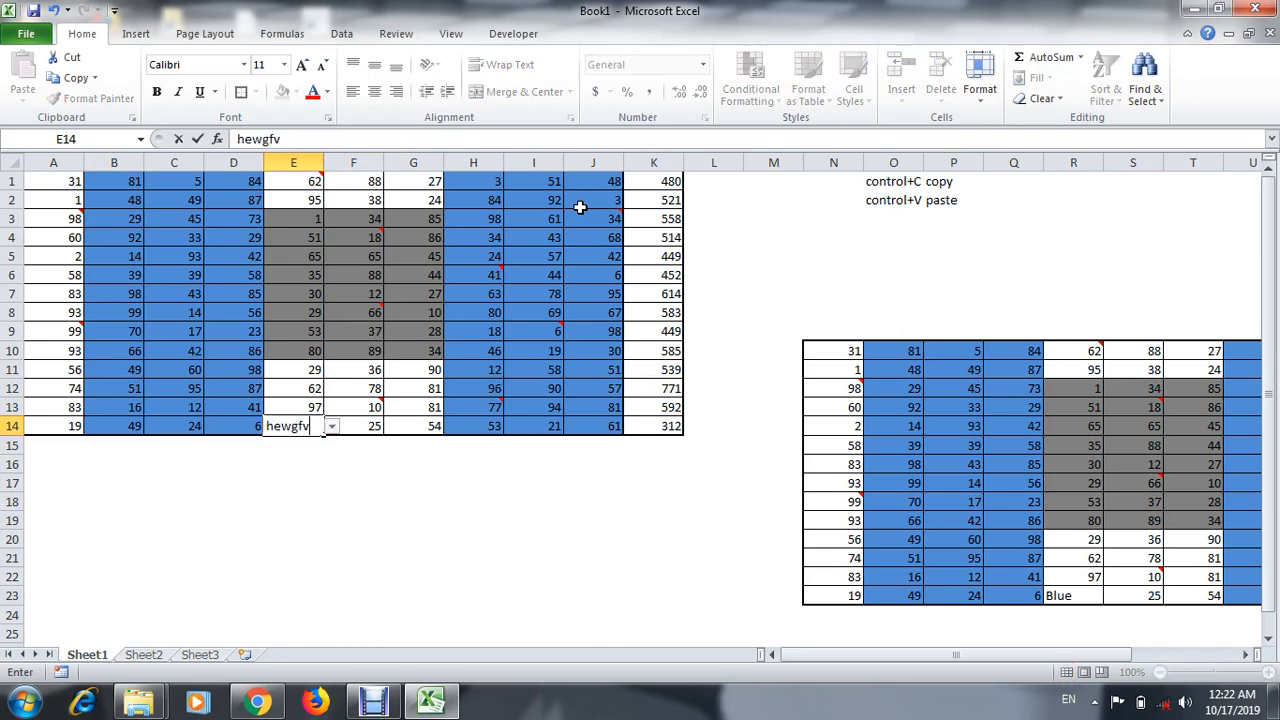
key("Return")
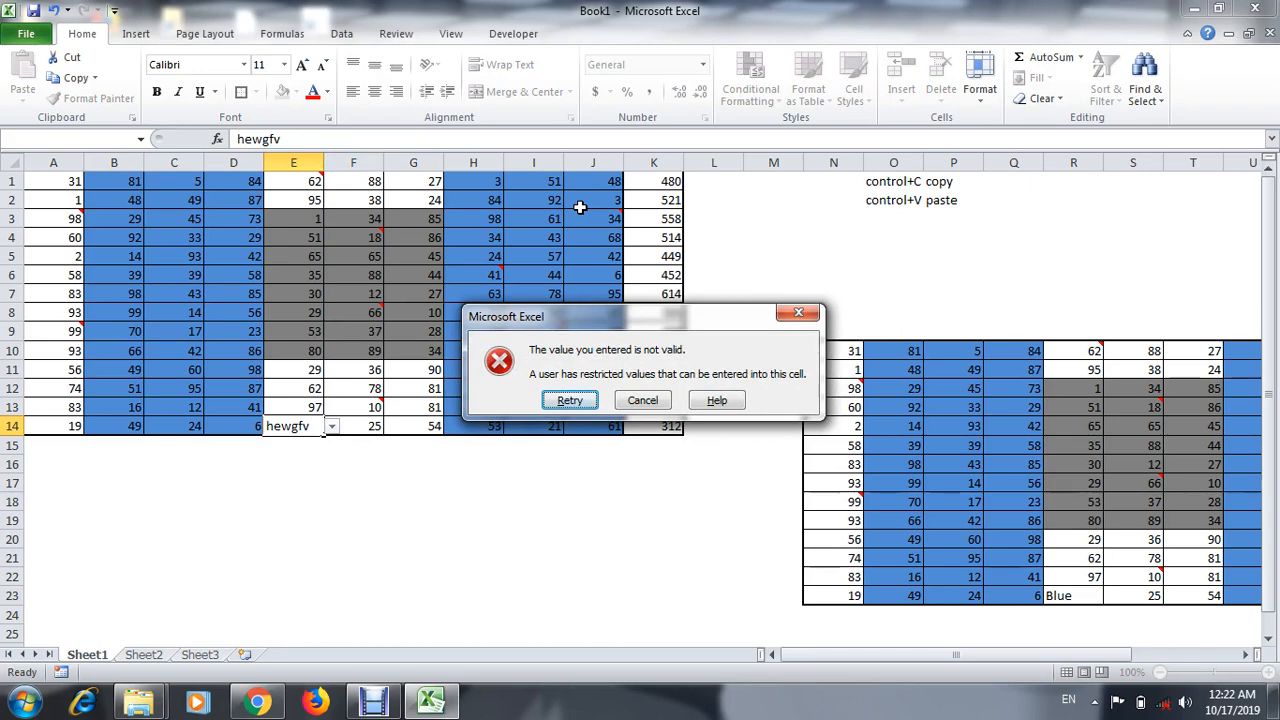
key("Escape")
Step: Go from cell E14 to cell A1 and select the entire original table
key("Left")
key("Up")
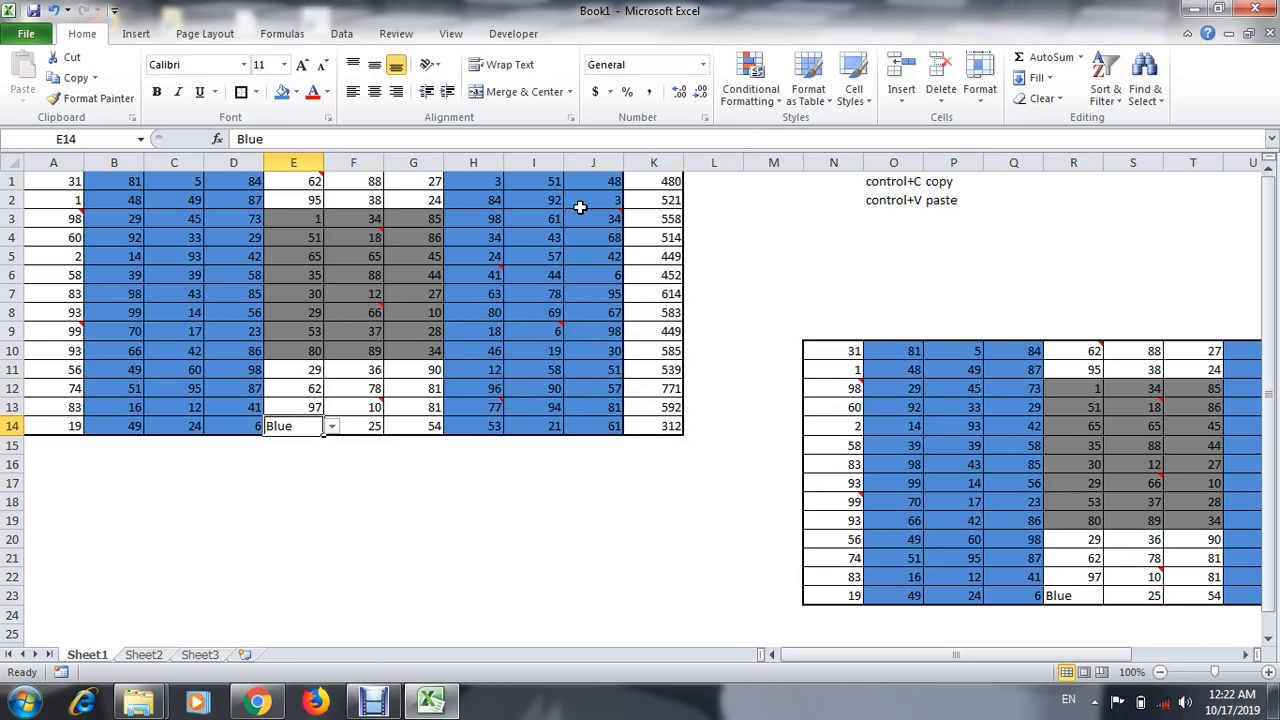
key("ctrl+Up")
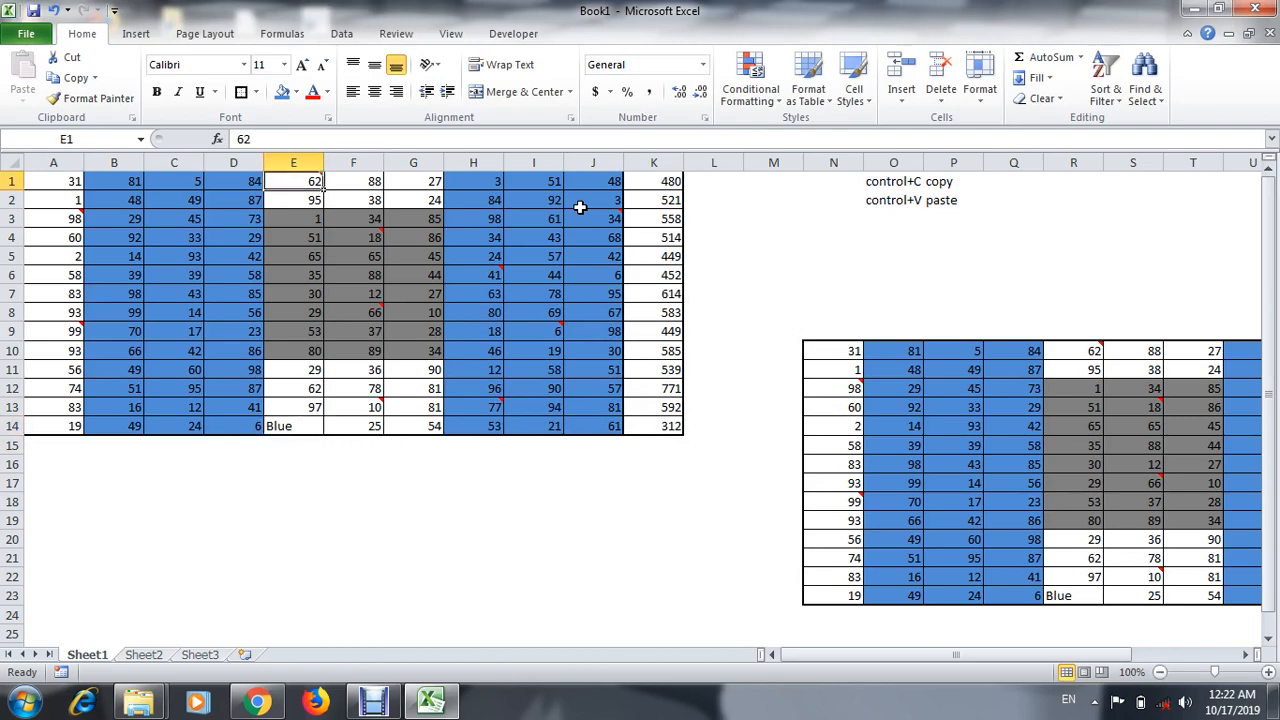
key("ctrl+Left")
key("ctrl+a")
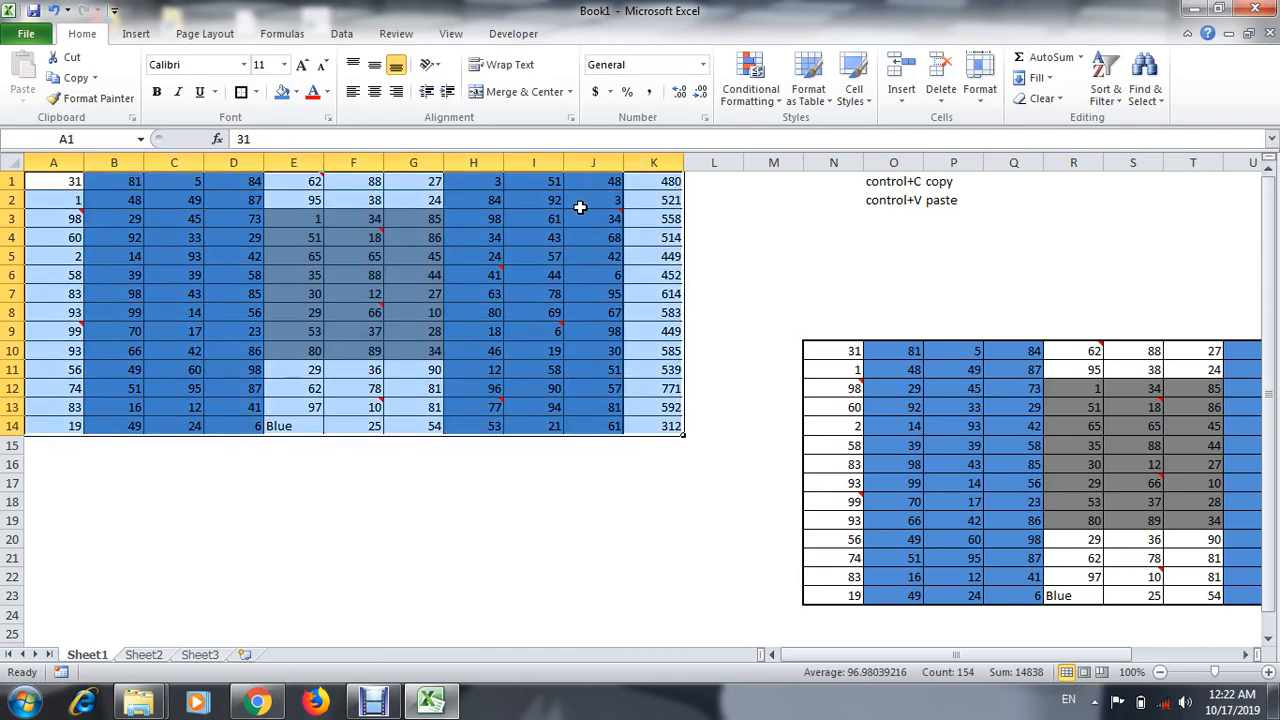
Step: Inspect the SUM formula in cell K2 and leave it without editing
key("Right")
key("Down")
key("Left")
key("Right")
key("Right")
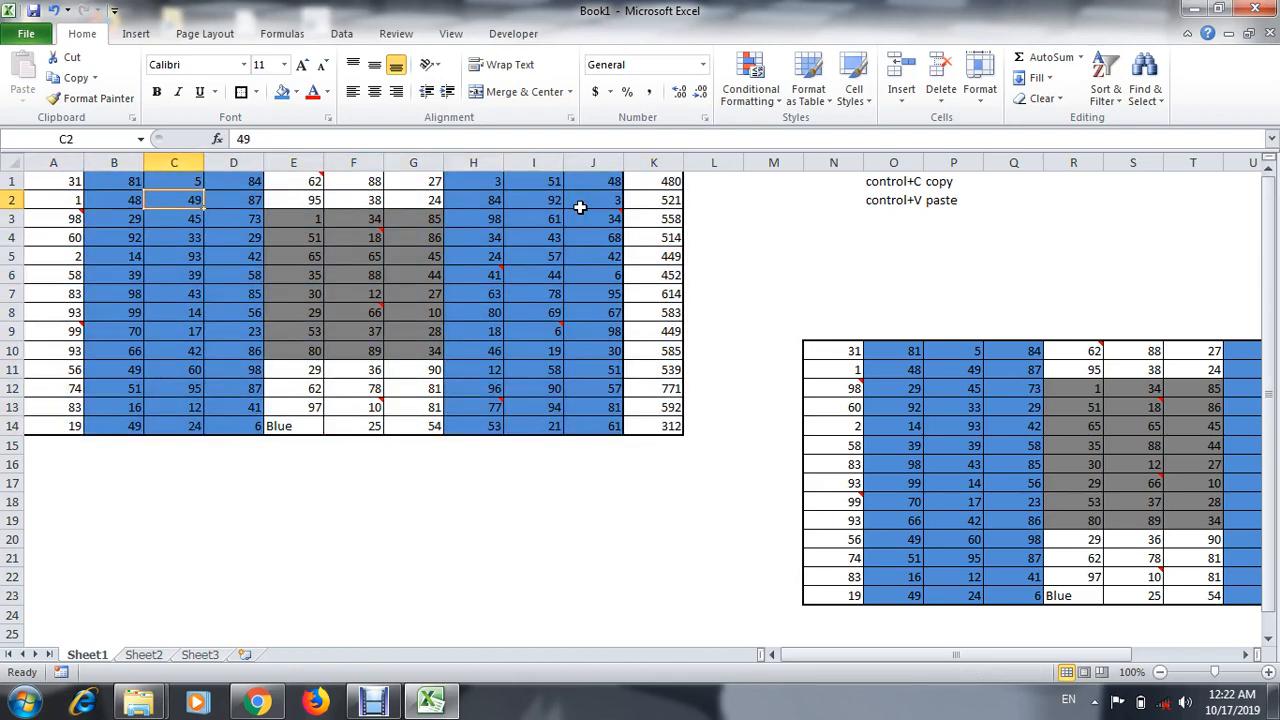
key("Left")
key("ctrl+Right")
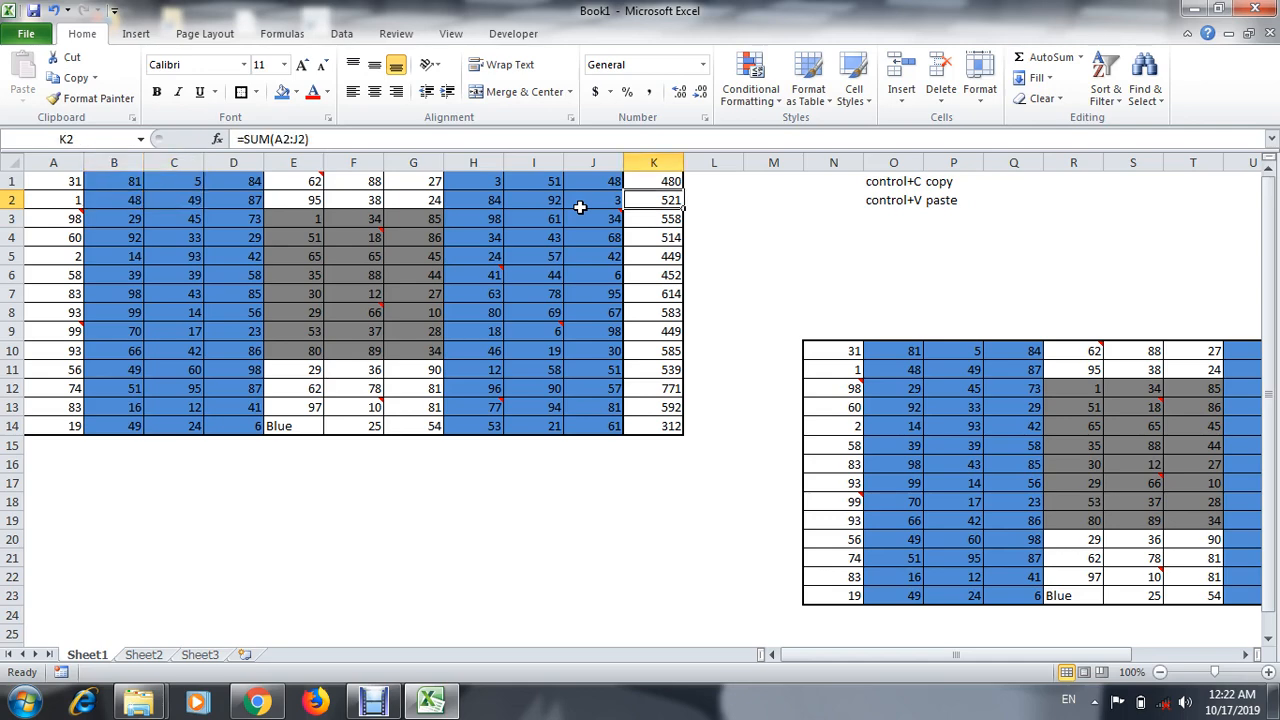
key("F2")
key("Escape")
Step: Select the range A1:K14 from cell A1, and move down to empty cell A18 below the table
key("Up")
key("ctrl+Left")
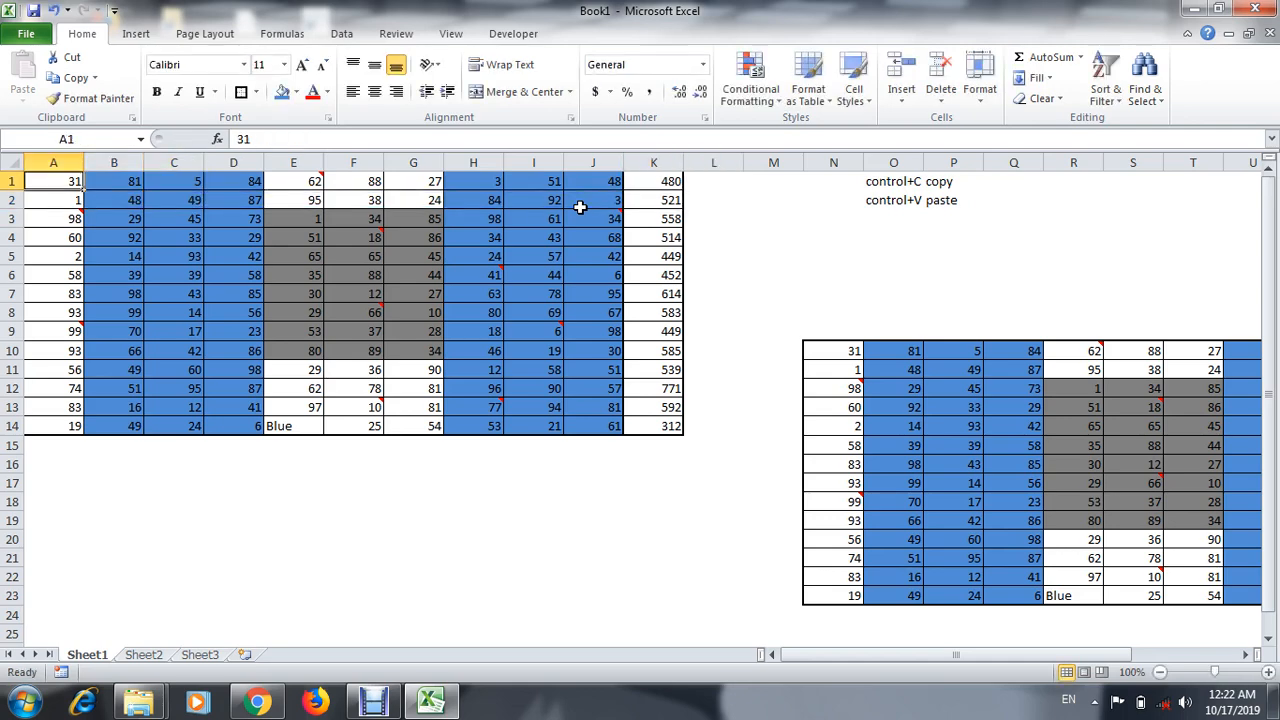
key("ctrl+a")
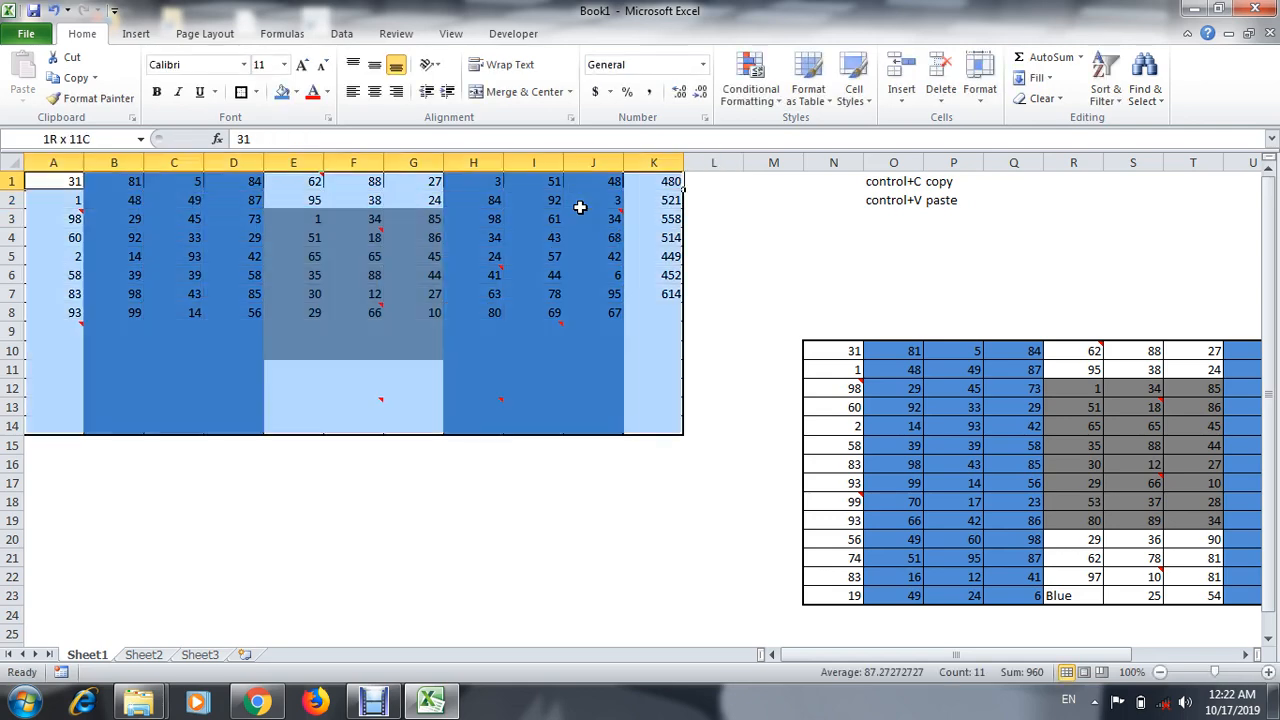
key("Down")
key("Down")
key("Down")
key("Down")
key("Down")
key("Down")
key("Down")
key("Down")
key("Down")
key("Down")
key("Down")
key("Down")
key("Down")
key("Down")
key("Down")
key("Down")
key("Down")
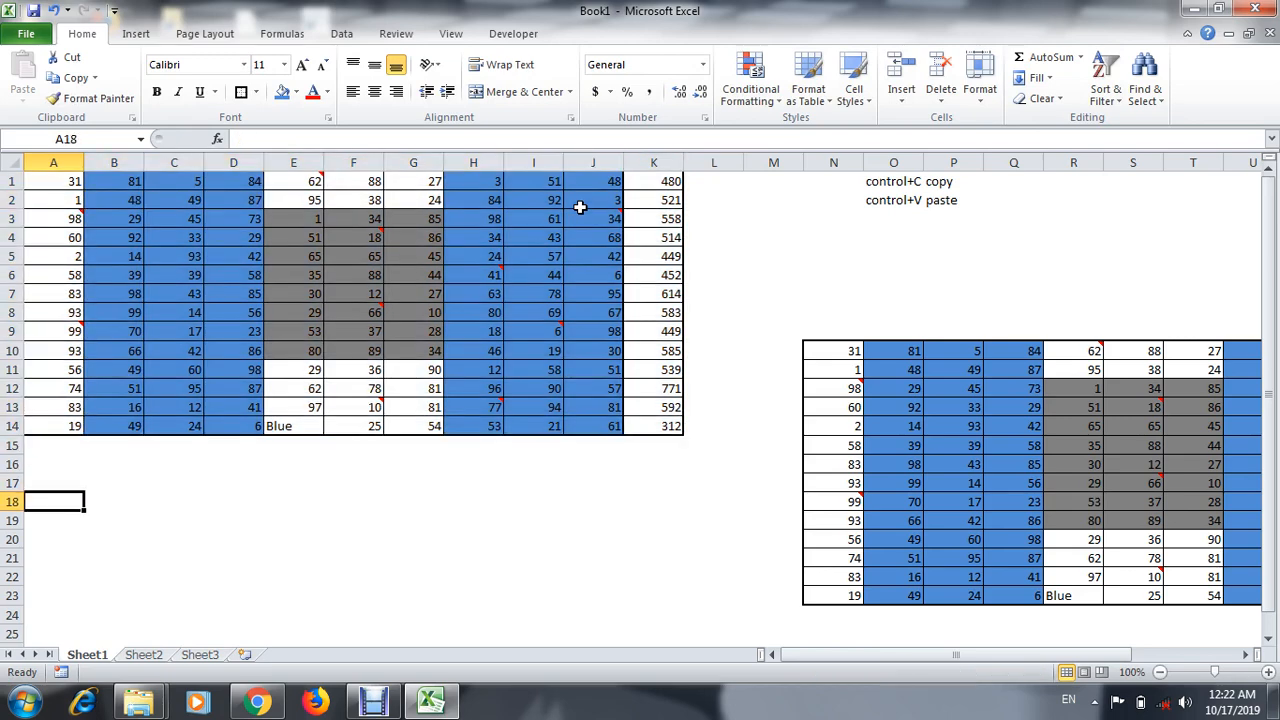
Step: Go back up to cell A1, select the whole table again, and return to cell A18
key("ctrl+Up")
key("ctrl+Up")
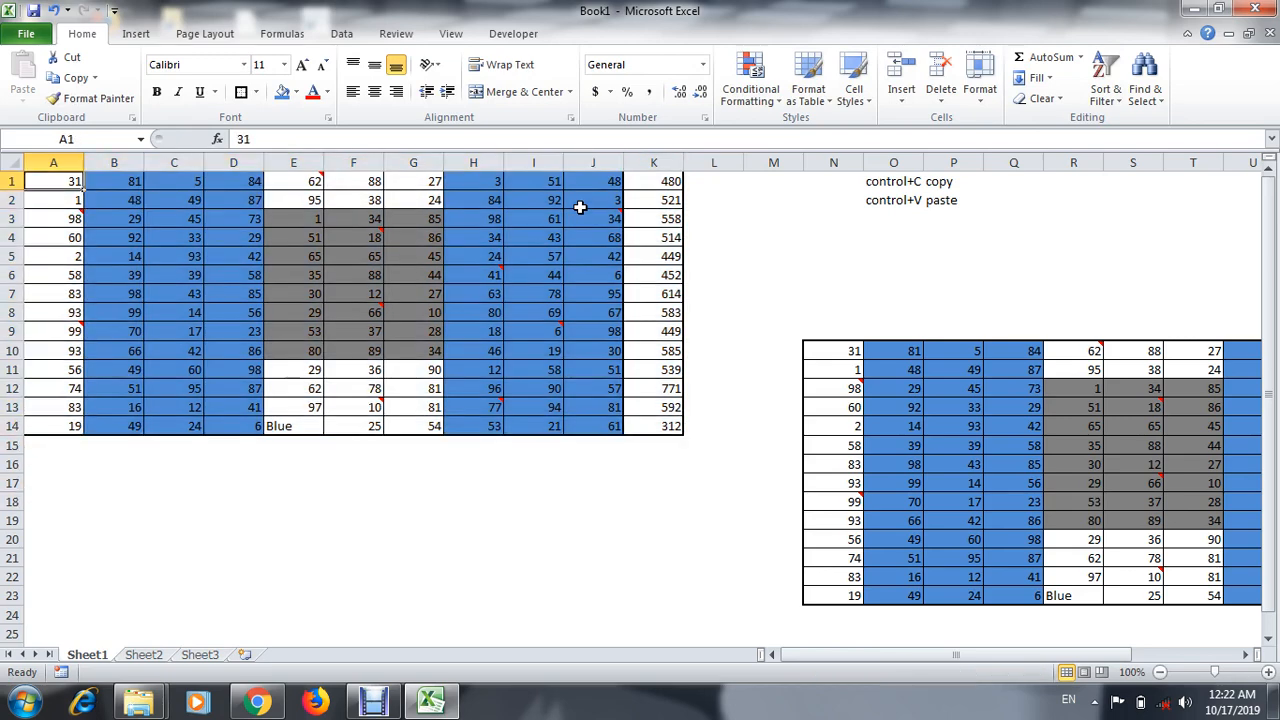
key("ctrl+a")
key("Down")
key("Down")
key("Down")
key("Down")
key("Down")
key("Down")
key("Down")
key("Down")
key("Down")
key("Down")
key("Down")
key("Down")
key("Down")
key("Down")
key("Down")
key("Down")
key("Down")
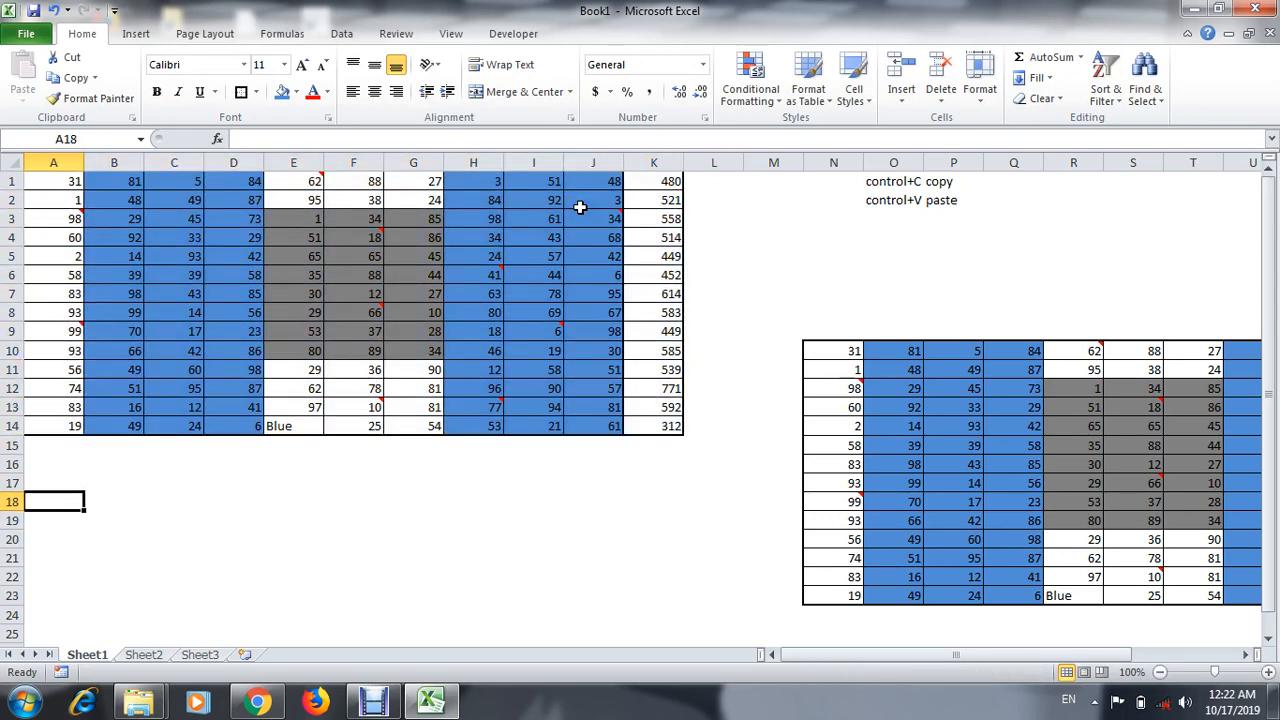
Step: Return to cell A1, select the original table A1:K14 and copy it
key("ctrl+Up")
key("ctrl+Up")
key("ctrl+shift+Right")
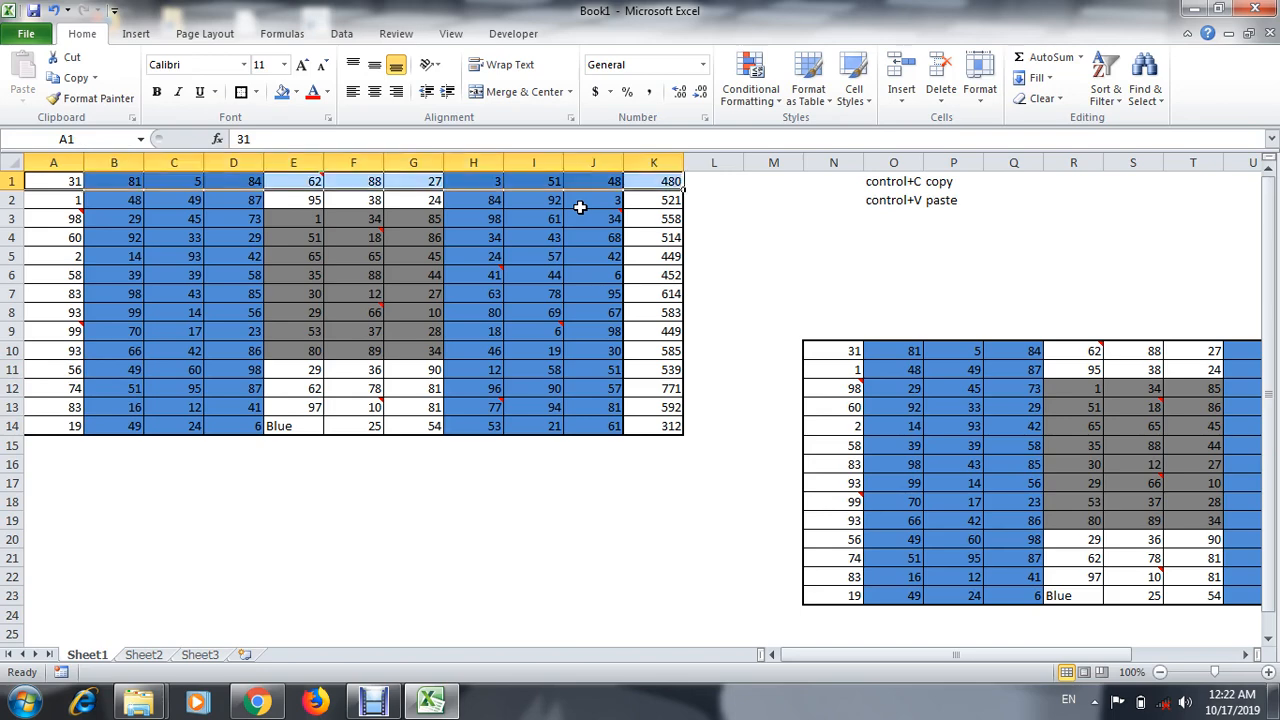
key("ctrl+shift+Down")
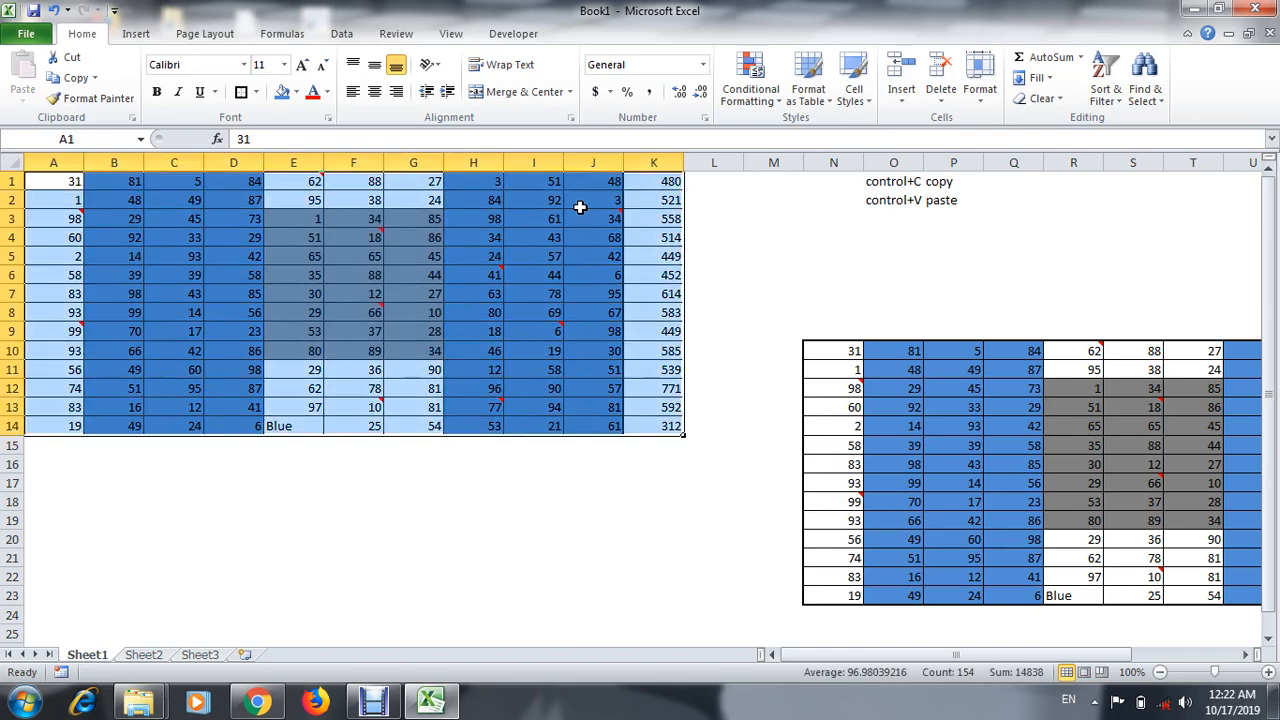
key("ctrl+c")
Step: Enter the label "Paste special" in cell A24 below the table and reselect that cell
key("Down")
key("Down")
key("Down")
key("Down")
key("Down")
key("Down")
key("Down")
key("Down")
key("Down")
key("Down")
key("Down")
key("Down")
key("Down")
key("Down")
key("Down")
key("Down")
key("Down")
key("Down")
key("Down")
key("Down")
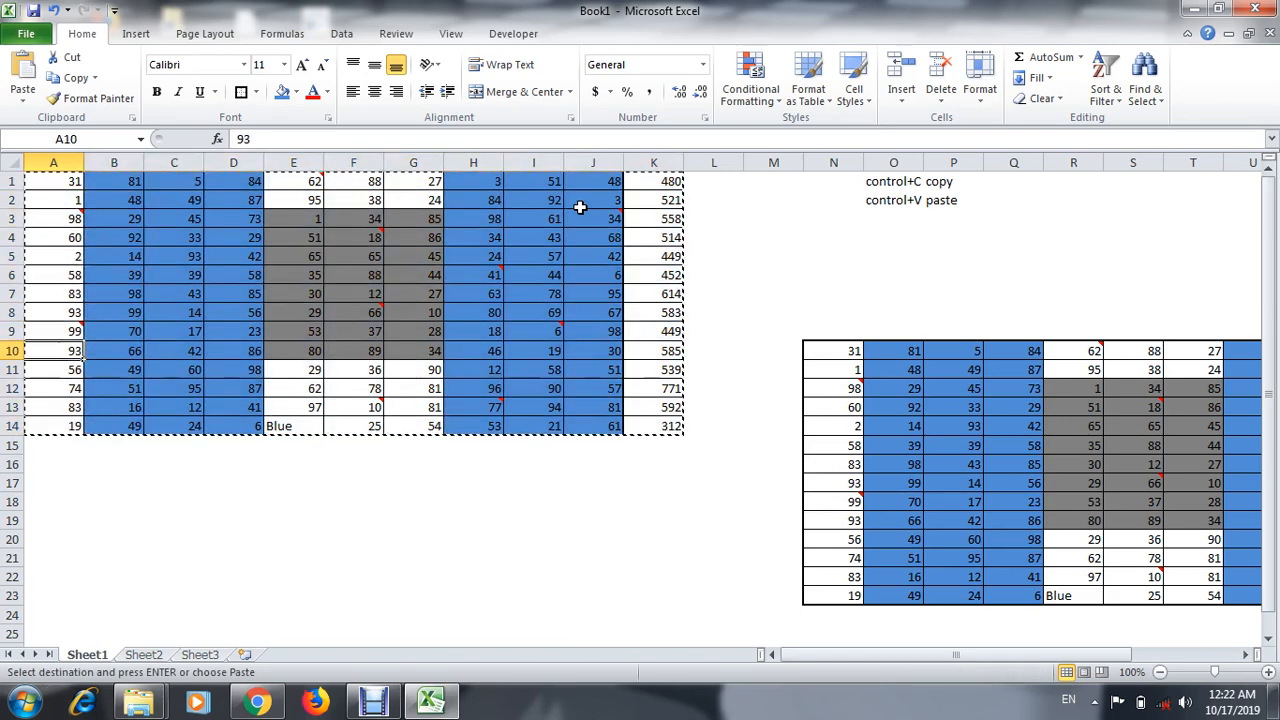
key("Down")
key("Down")
key("Down")
key("Down")
key("Down")
key("Down")
key("Down")
key("Down")
key("Down")
key("Down")
key("Down")
key("Down")
key("Down")
key("Down")
key("Down")
key("Up")
key("Up")
key("Up")
key("Up")
key("Up")
key("Up")
key("Up")
key("Up")
key("Up")
key("Up")
key("Up")
key("Up")
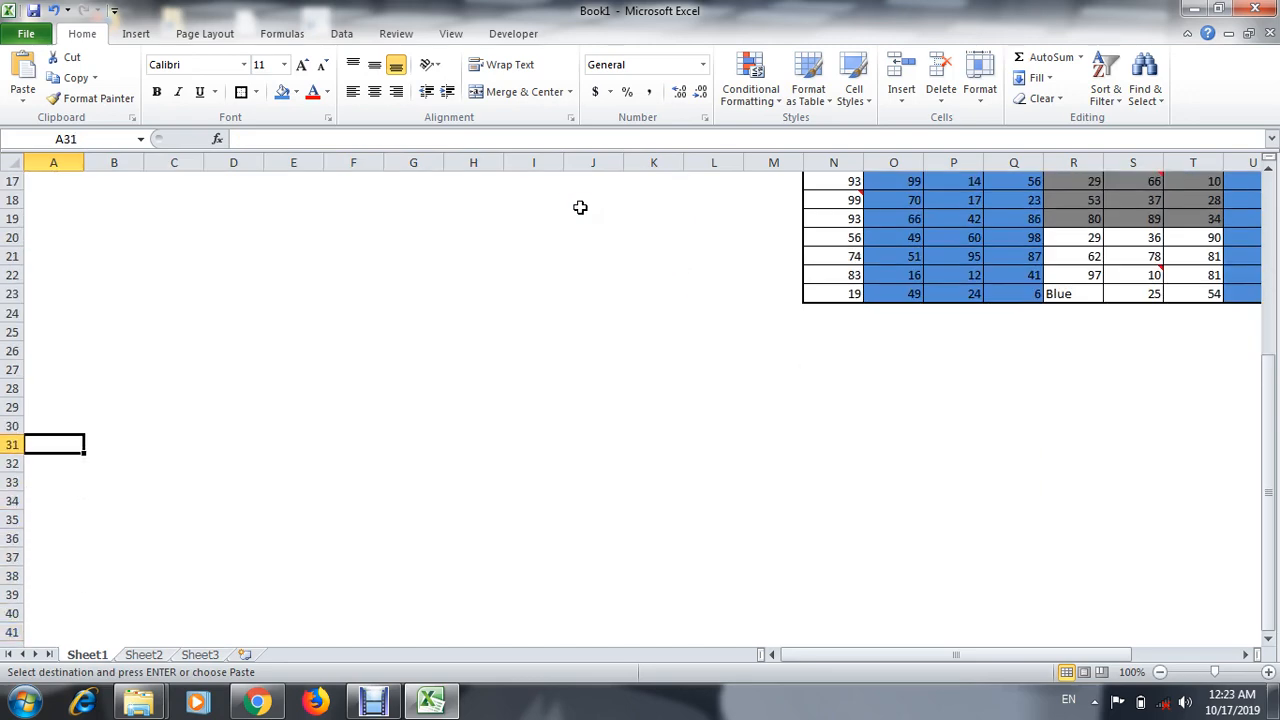
key("Up")
key("Up")
key("Up")
key("Up")
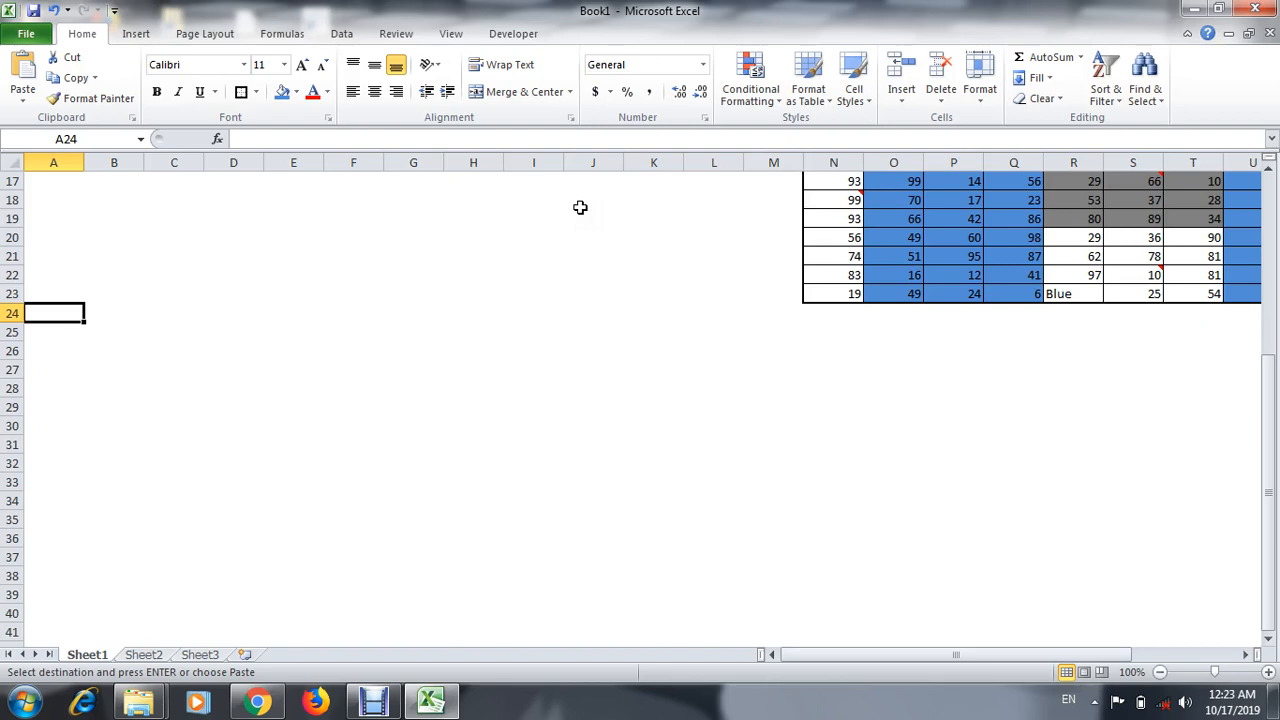
type("Paste special")
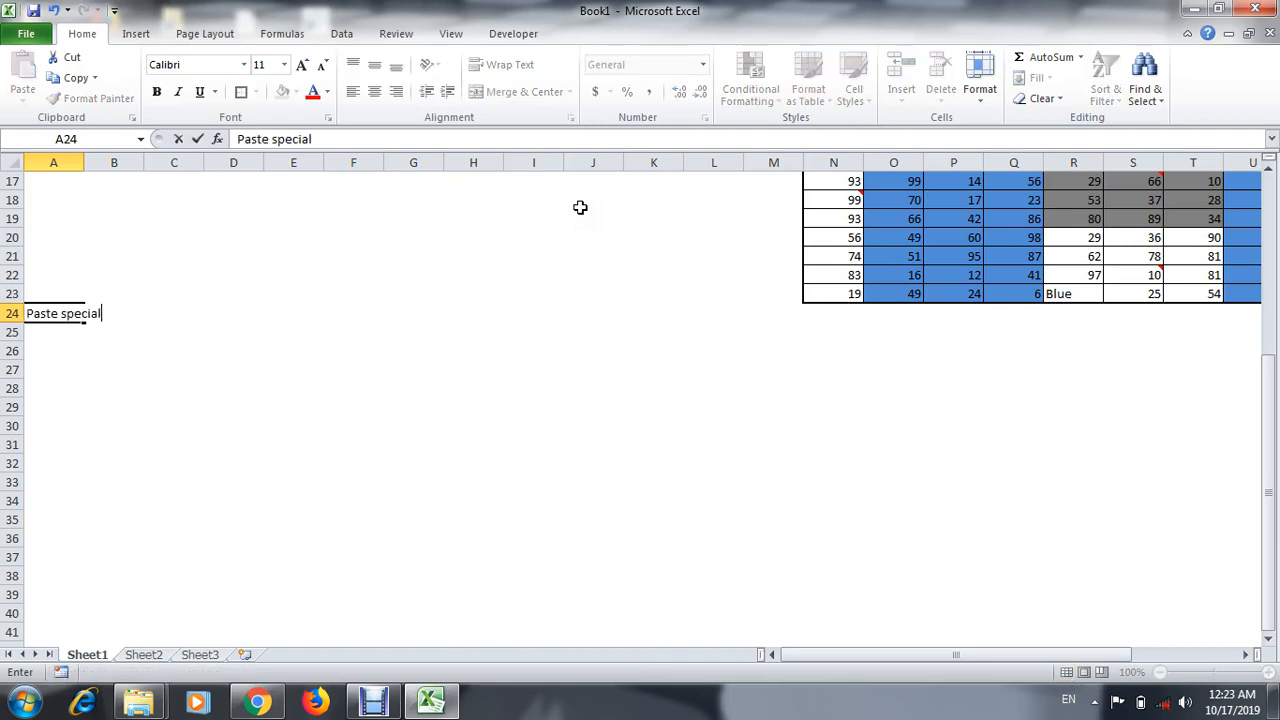
key("Return")
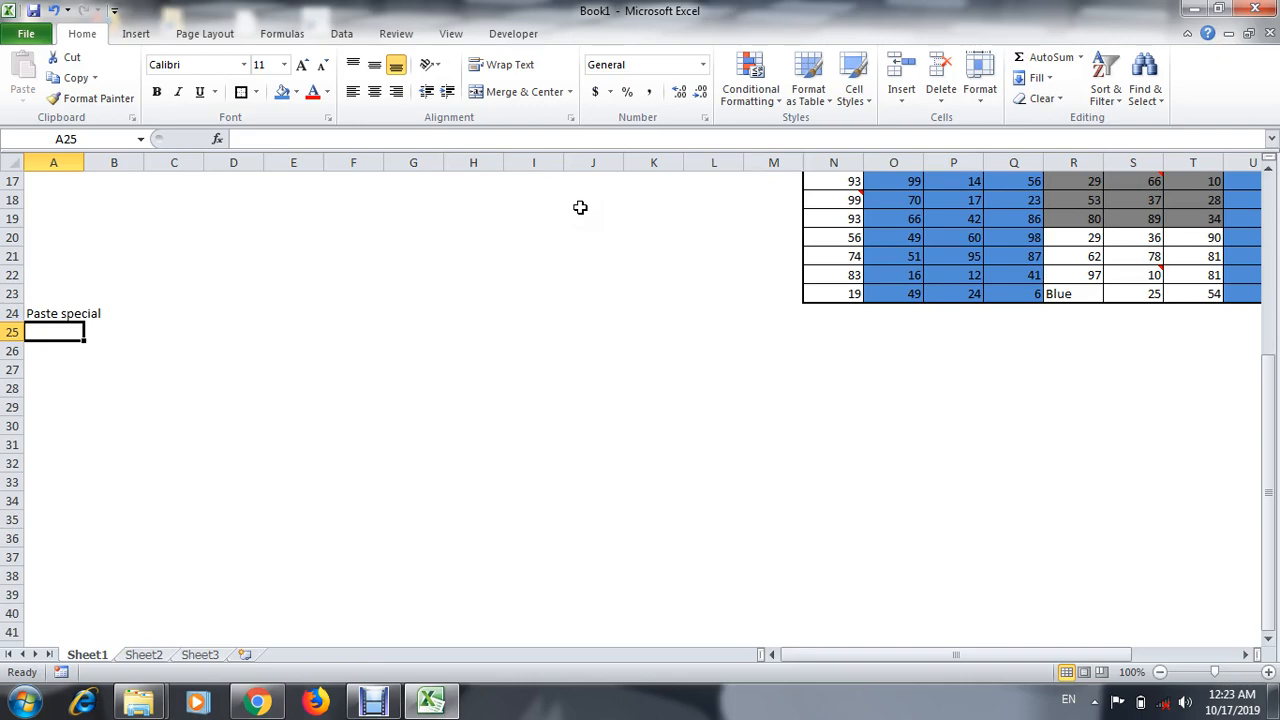
key("Up")
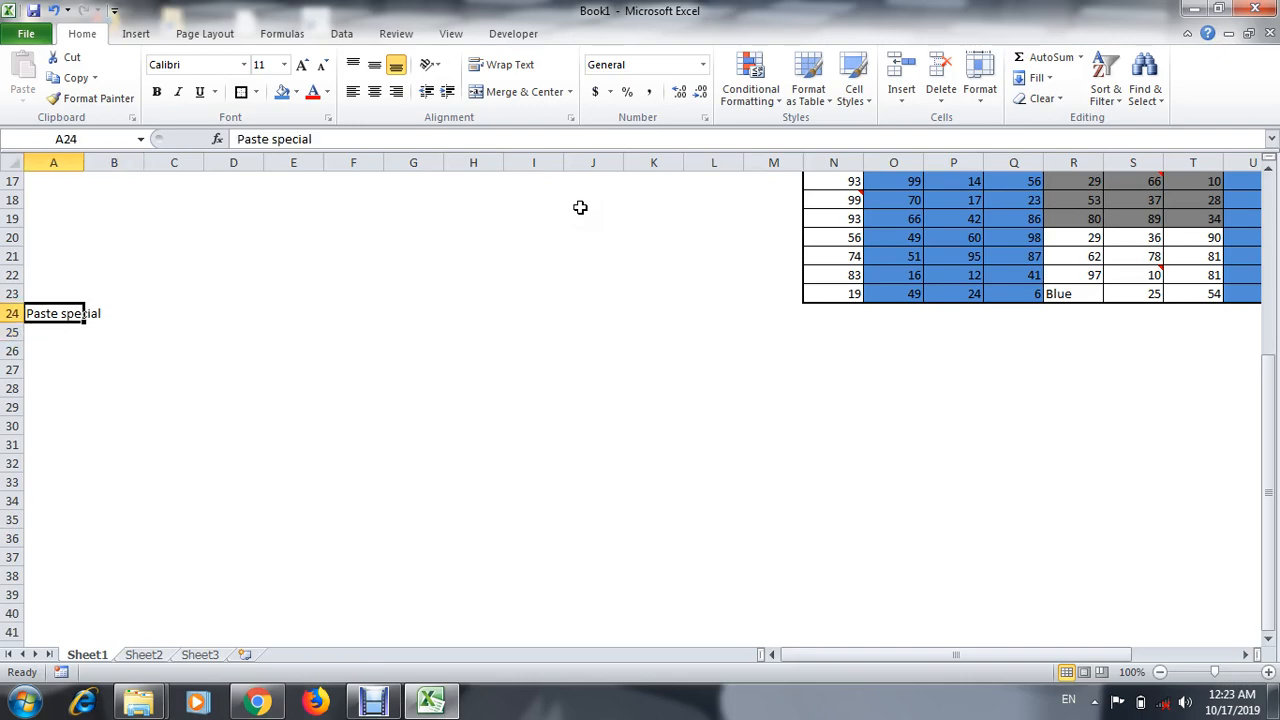
Step: Select the original table A1:K14 from cell A1 and copy it
key("ctrl+Home")
key("ctrl+shift+Right")
key("ctrl+shift+Down")
key("ctrl+c")
Step: Enter the shortcut text "alt+es" in cell C24, beside the Paste special label, and reselect that cell
key("Down")
key("Down")
key("Down")
key("Down")
key("Down")
key("Down")
key("Down")
key("Down")
key("Down")
key("Down")
key("Down")
key("Down")
key("Down")
key("Down")
key("Down")
key("Down")
key("Down")
key("Down")
key("Down")
key("Down")
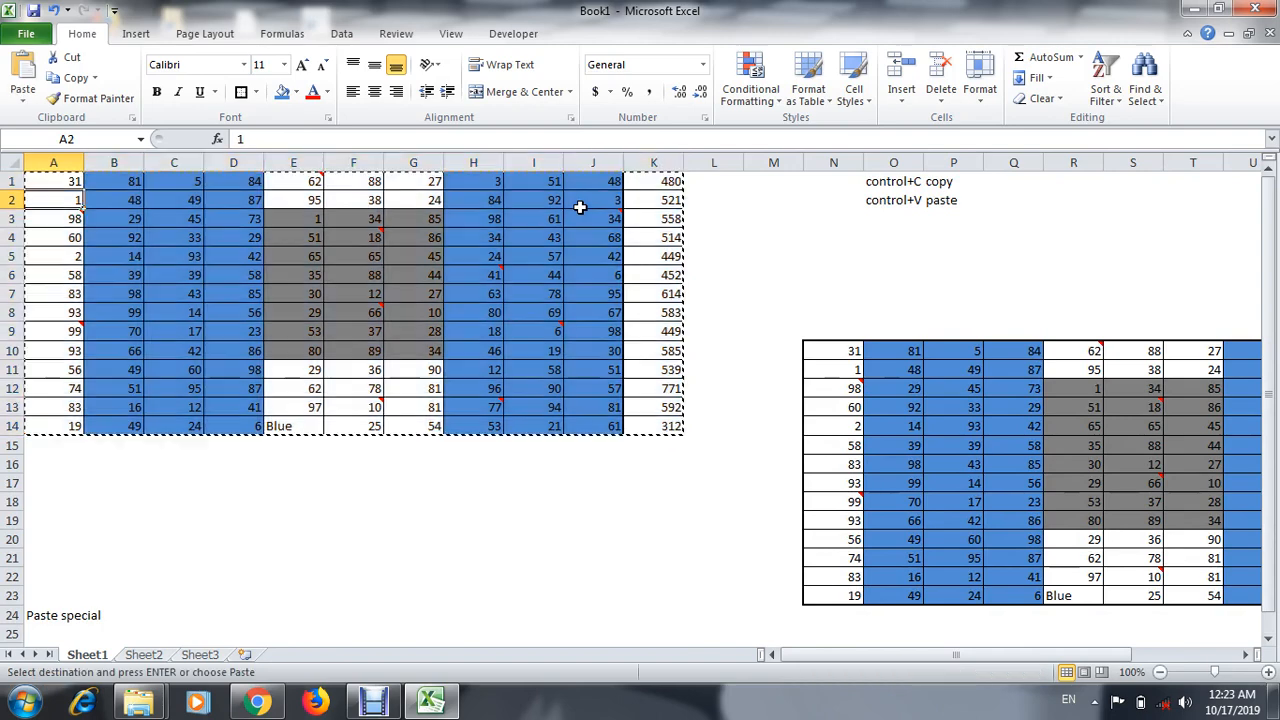
key("Down")
key("Down")
key("Down")
key("Down")
key("Down")
key("Down")
key("Down")
key("Down")
key("Down")
key("Down")
key("Down")
key("Down")
key("Down")
key("Down")
key("Down")
key("Up")
key("Up")
key("Up")
key("Up")
key("Up")
key("Up")
key("Up")
key("Up")
key("Up")
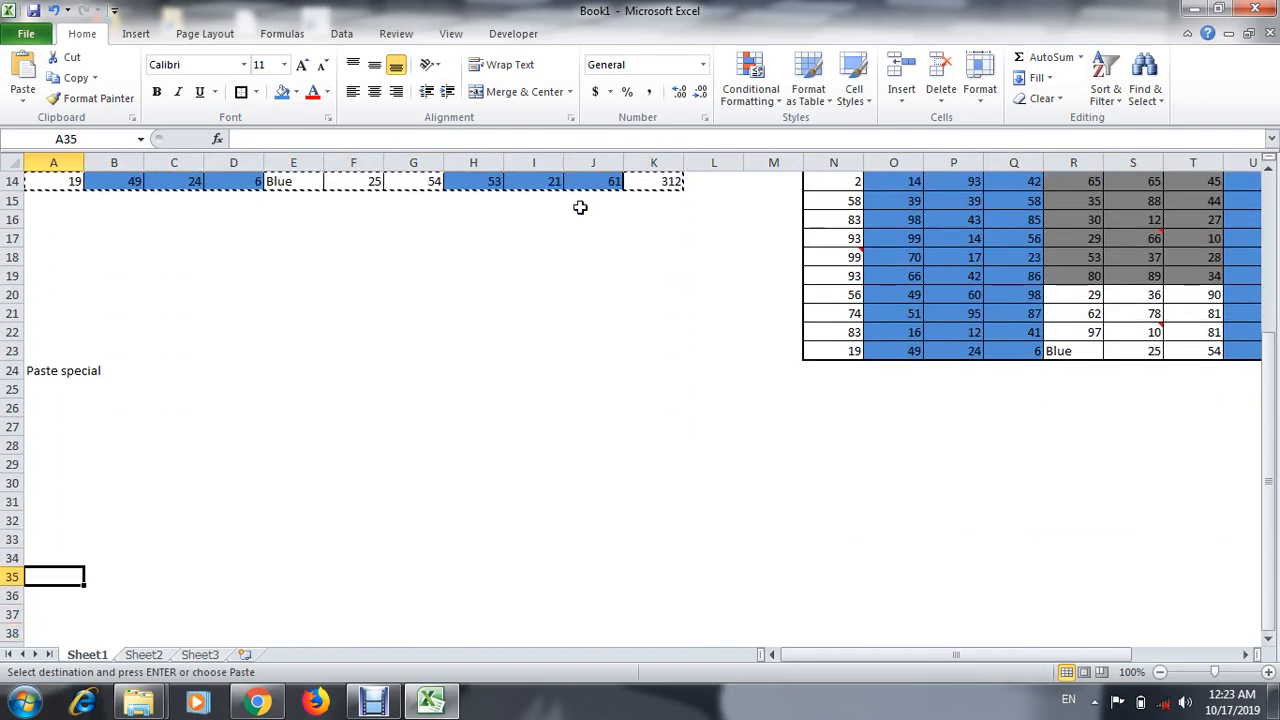
key("Up")
key("Up")
key("Up")
key("Up")
key("Up")
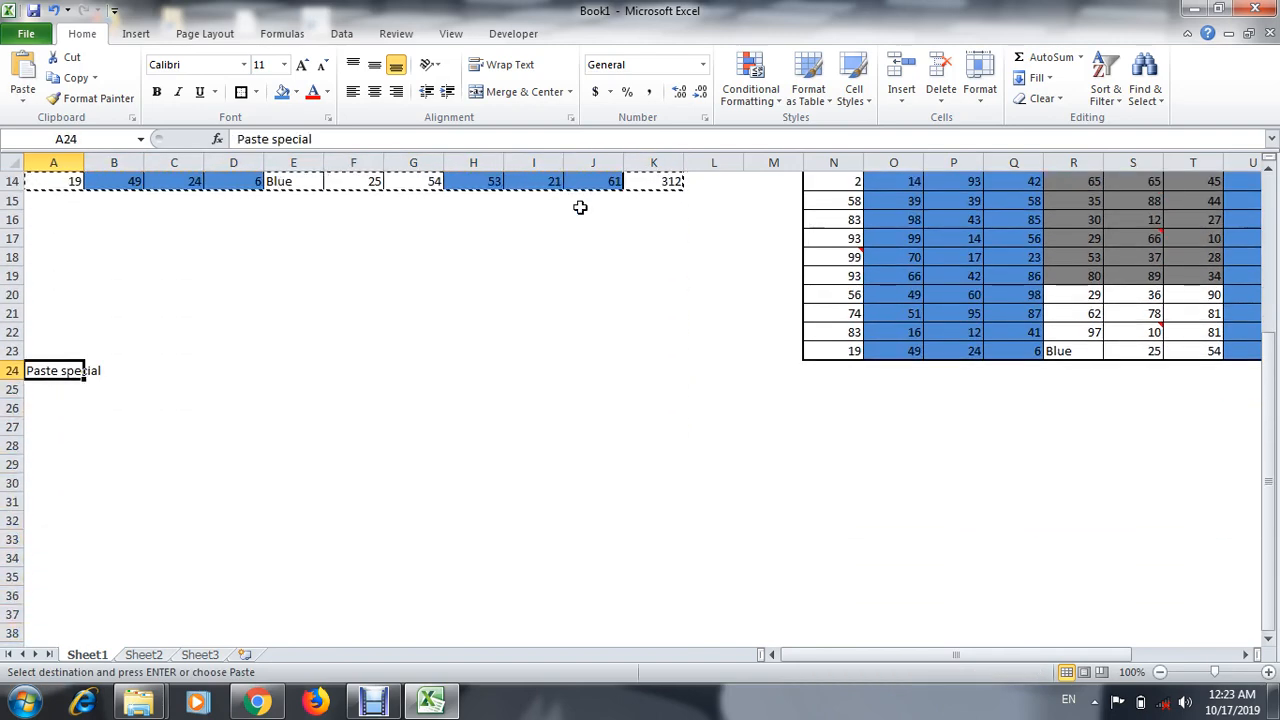
key("Right")
key("Right")
type("al")
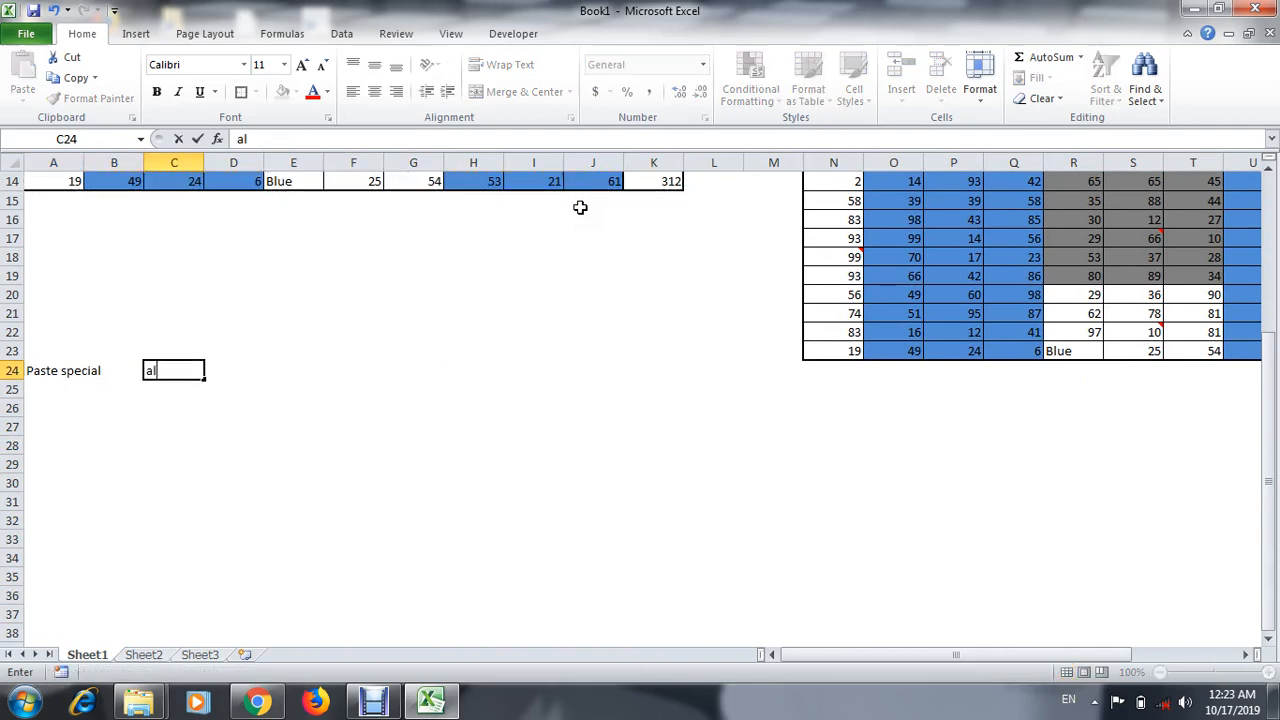
type("t+es")
key("Return")
key("Up")
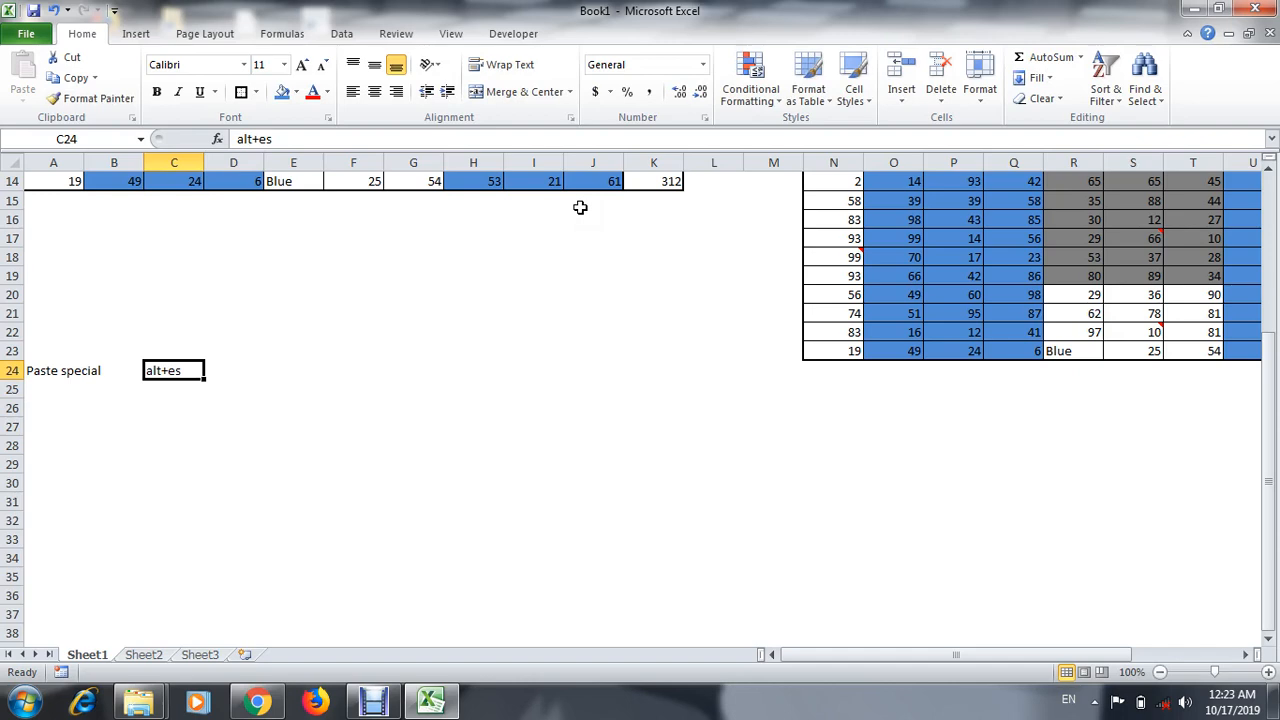
key("Tab")
key("Return")
key("Up")
key("Tab")
key("Return")
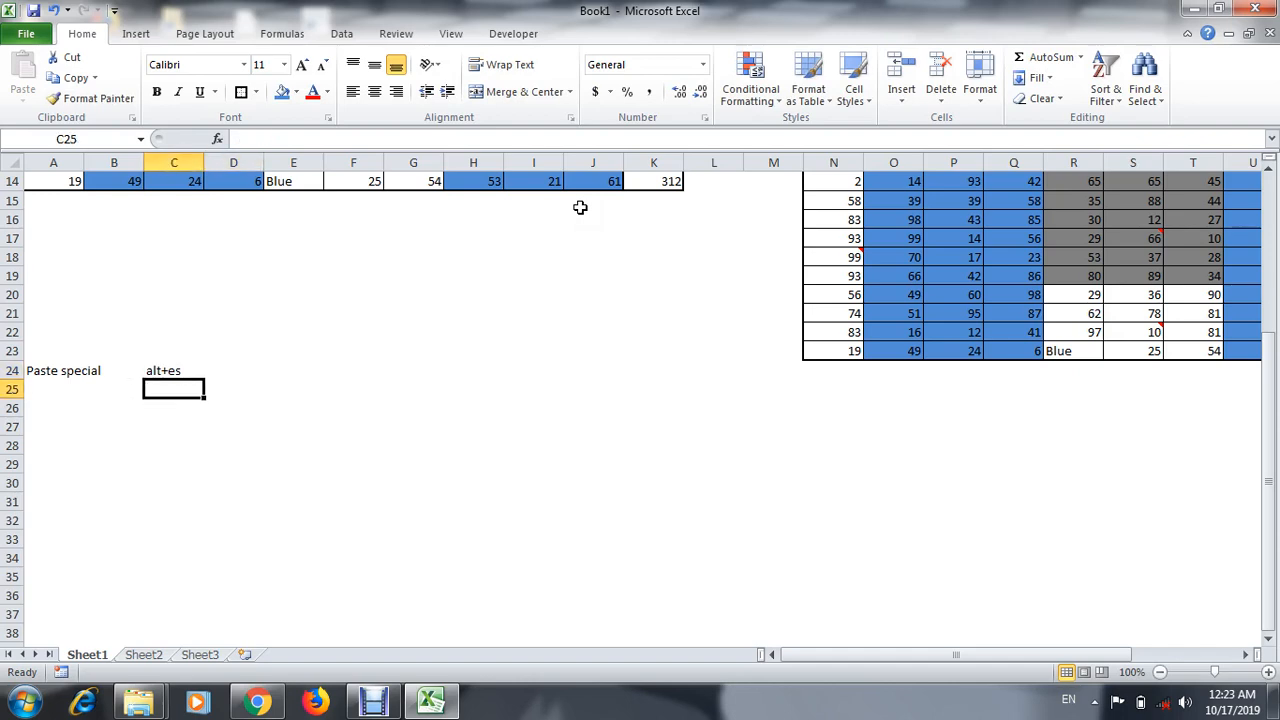
key("Up")
key("Tab")
key("Right")
key("Right")
key("Right")
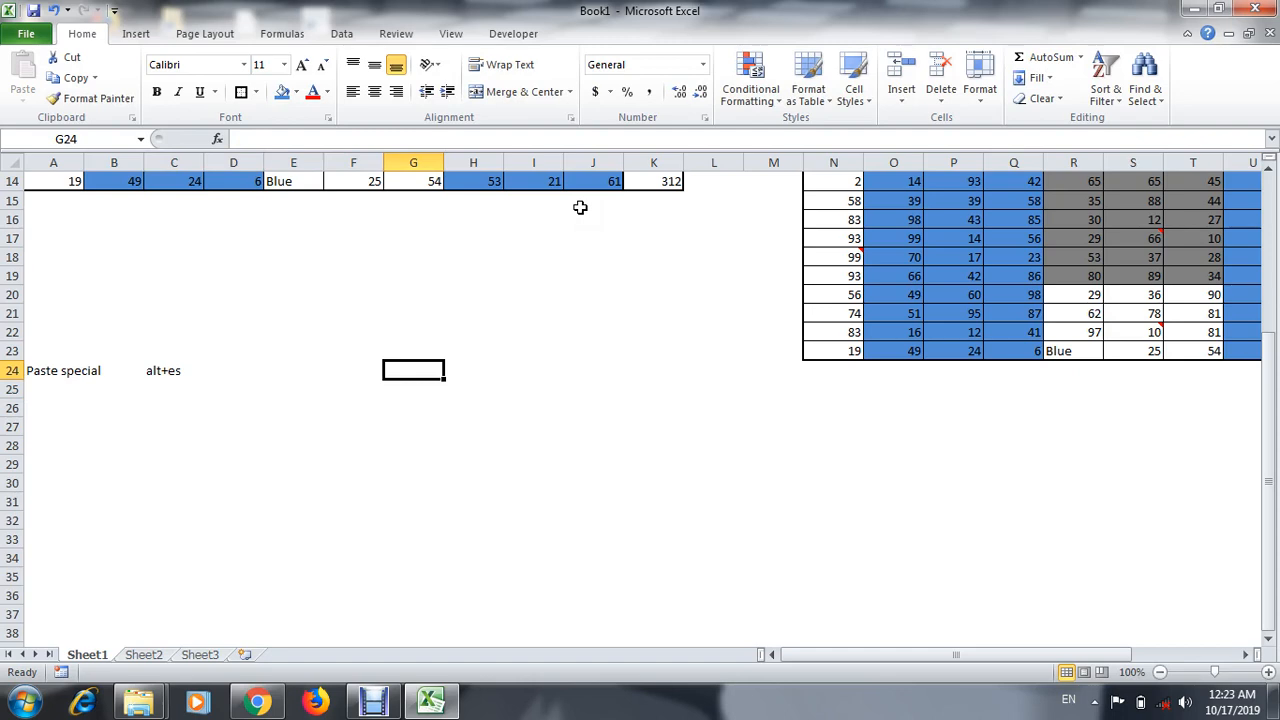
key("Left")
key("Left")
key("Left")
key("Left")
key("Return")
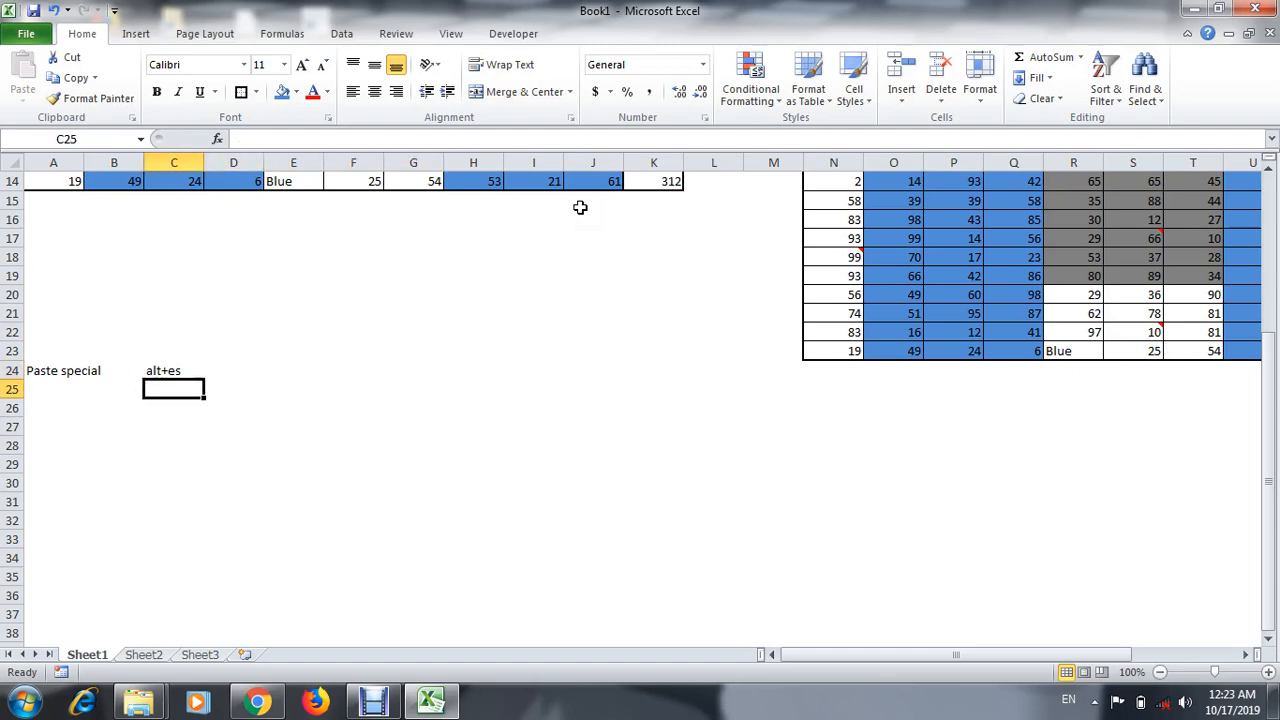
Step: Try to open Paste Special at empty cell F24
key("Up")
key("Tab")
key("Right")
key("Right")
key("alt")
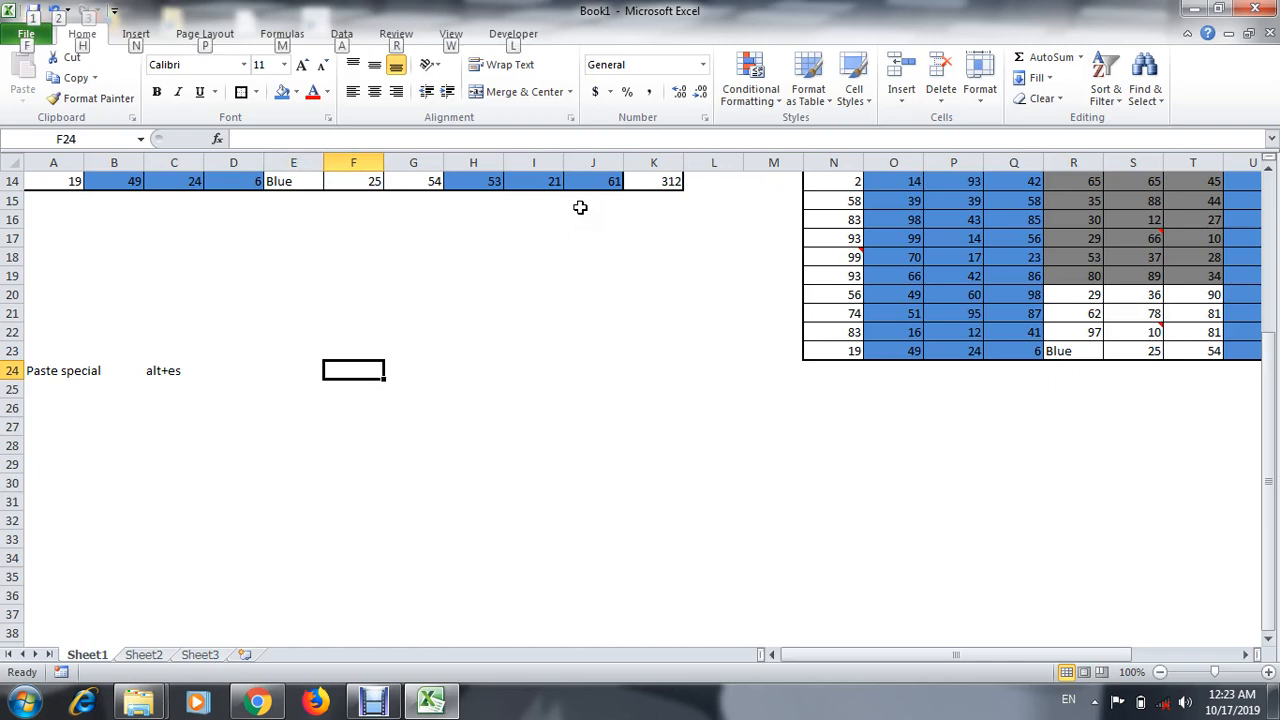
key("e")
key("s")
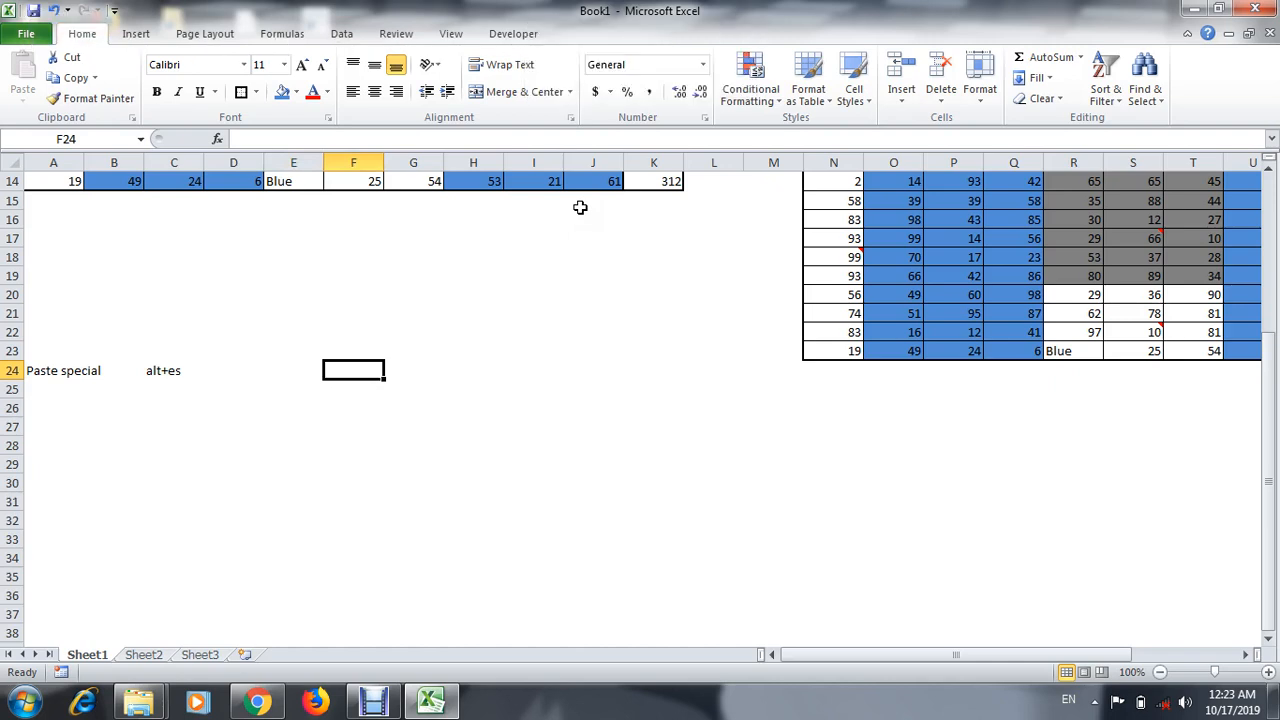
Step: Move along row 24 and back to cell F24, try Paste Special there again, and cancel it
key("Right")
key("Left")
key("Left")
key("Left")
key("Left")
key("Right")
key("Right")
key("Right")
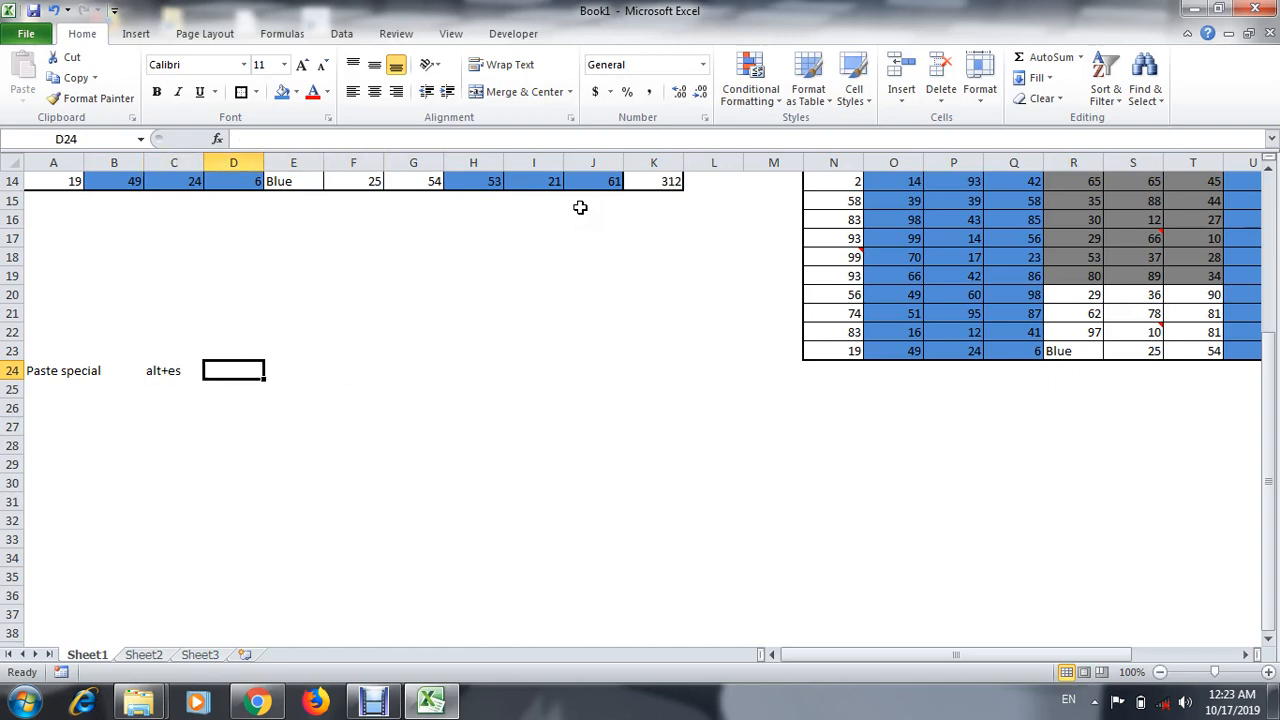
key("alt")
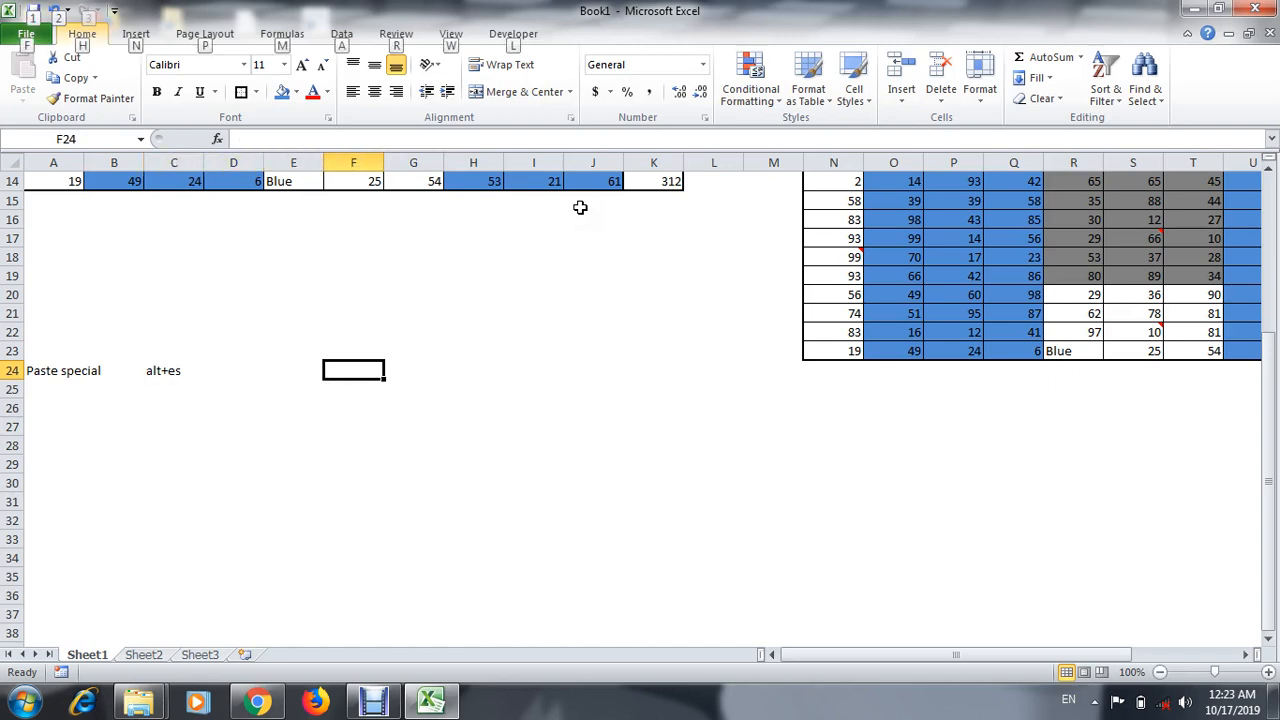
key("Escape")
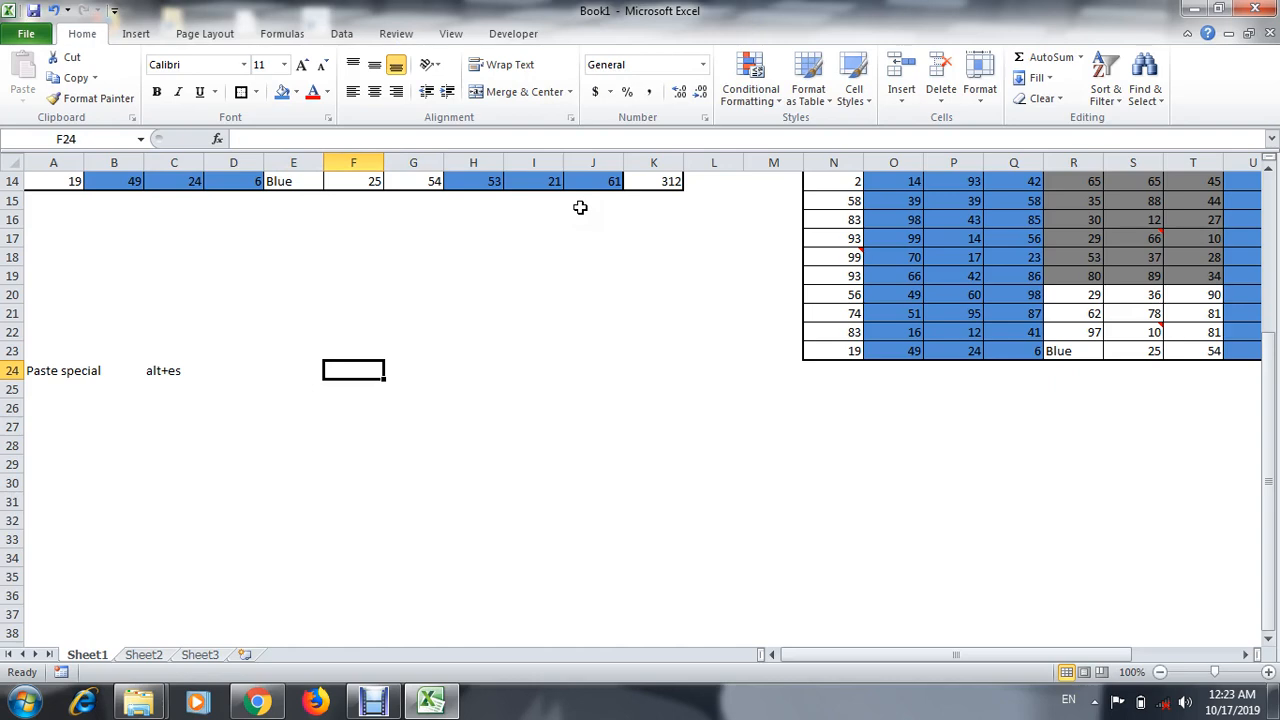
type("es")
key("Escape")
Step: Go back through the Paste special label in A24 to cell A1 at the start of the original table
key("Left")
key("Left")
key("Left")
key("Right")
key("Left")
key("Left")
key("Left")
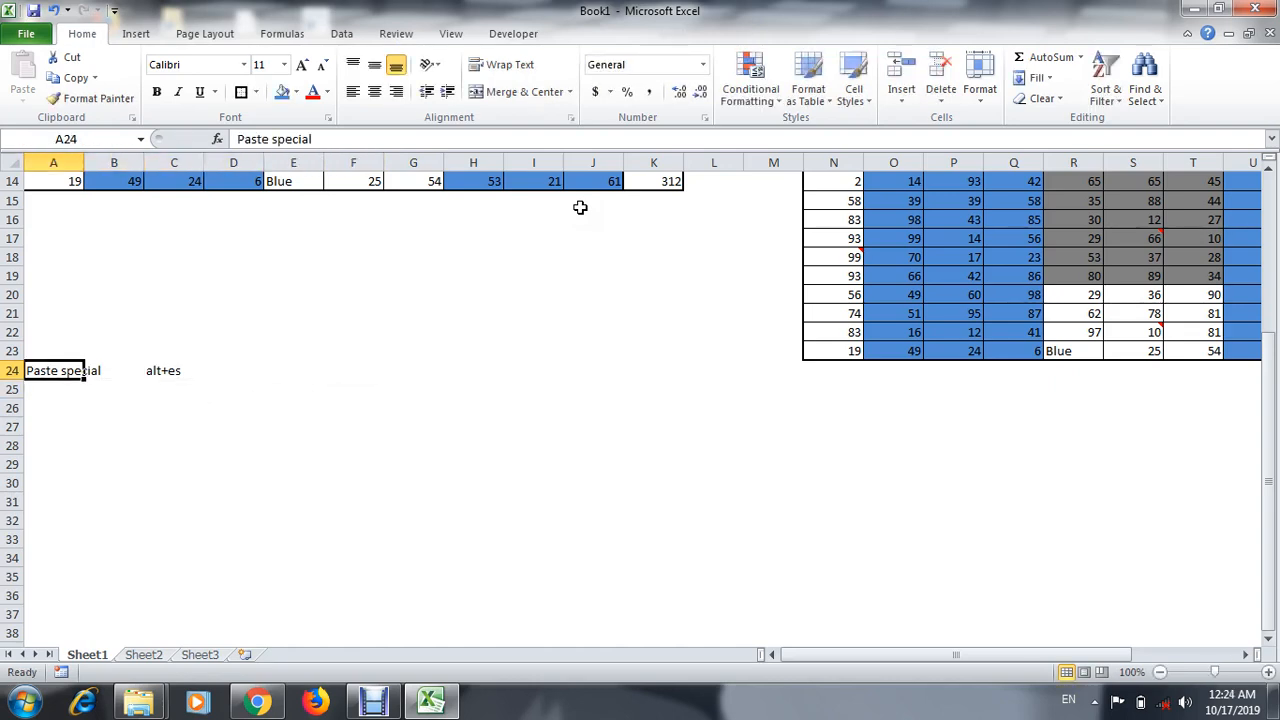
key("Down")
key("Right")
key("Left")
key("Up")
key("ctrl+Home")
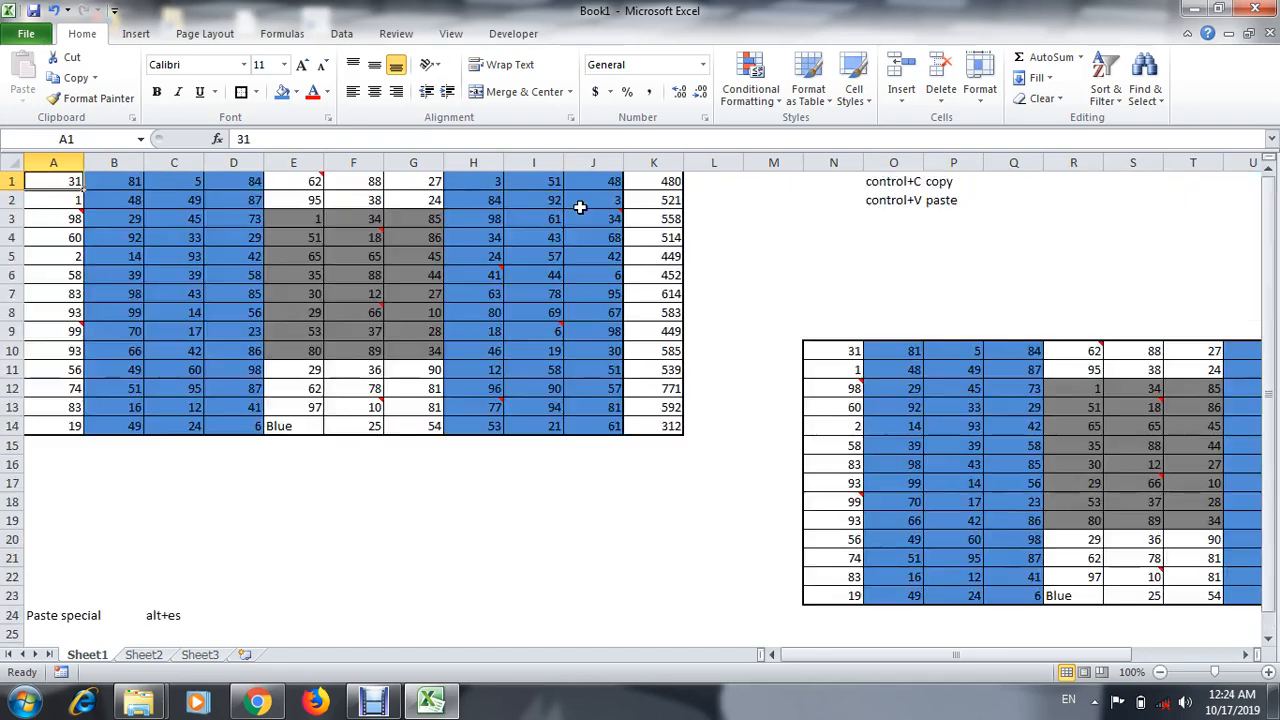
Step: Copy the formatted table A1:K14 and go to empty cell A29 below the Paste special note
key("ctrl+a")
key("ctrl+c")
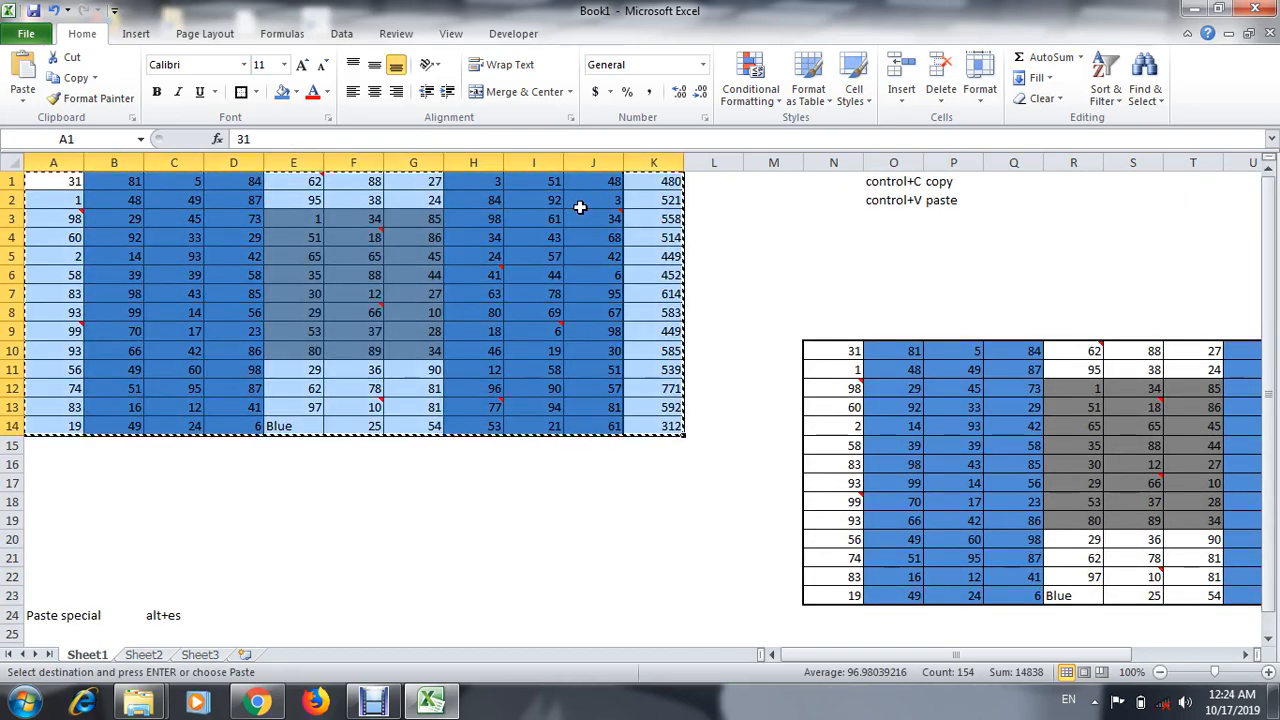
key("Down")
key("Down")
key("Down")
key("Down")
key("Down")
key("Down")
key("Down")
key("Down")
key("Down")
key("Down")
key("Down")
key("Down")
key("Down")
key("Down")
key("Down")
key("Down")
key("Down")
key("Down")
key("Down")
key("Down")
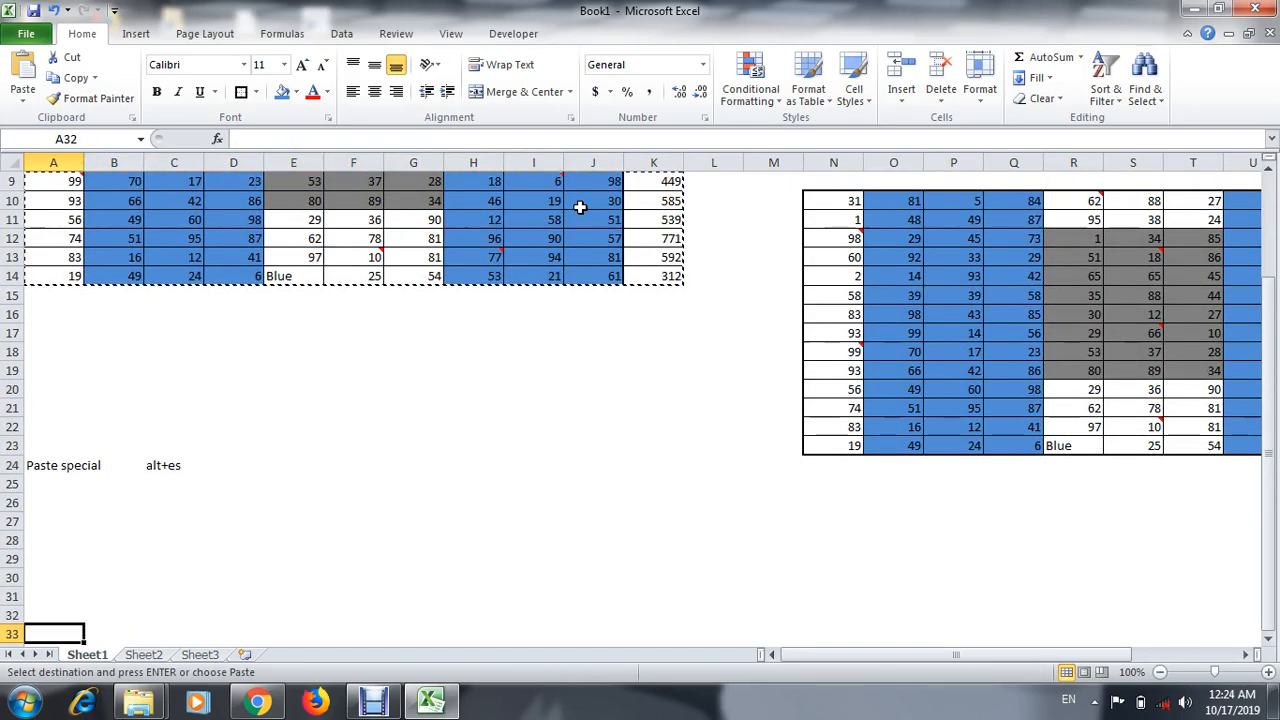
key("Down")
key("Down")
key("Down")
key("Down")
key("Down")
key("Down")
key("Up")
key("Up")
key("Up")
key("Up")
key("Up")
key("Up")
key("Up")
key("Up")
key("Up")
key("Up")
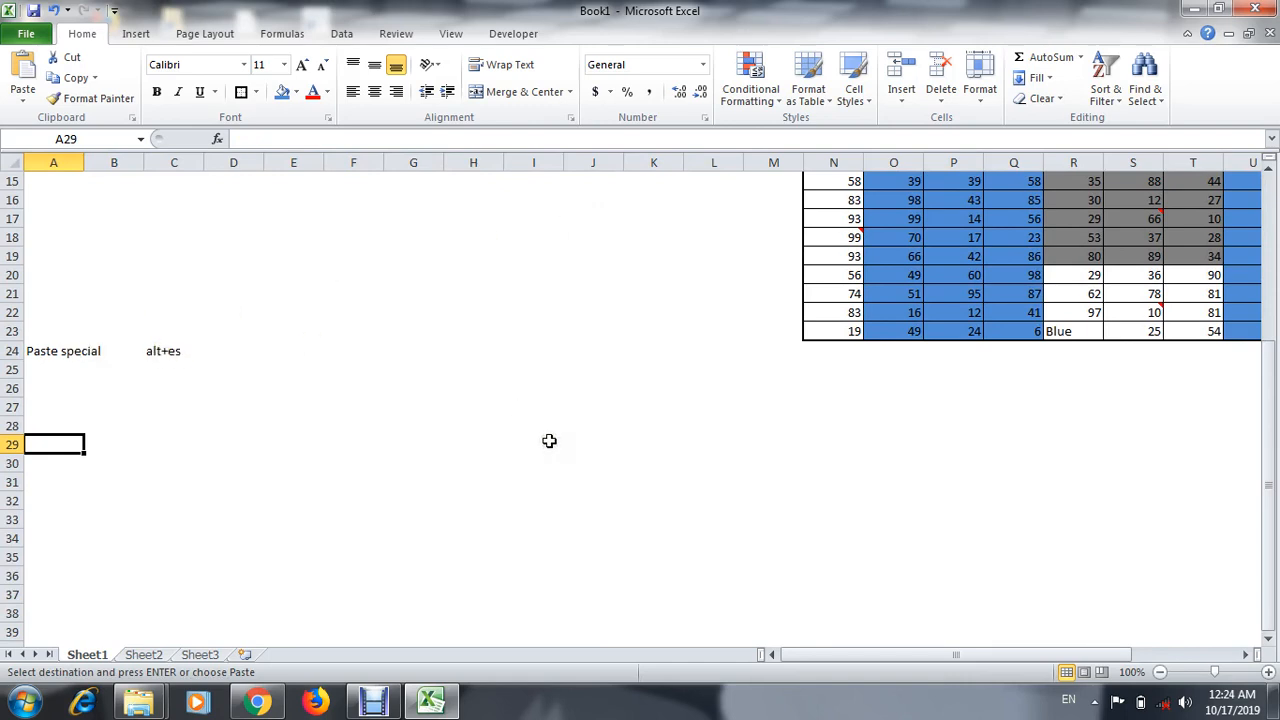
Step: Paste only the values of the copied table at A29 with Paste Special
key("alt")
key("e")
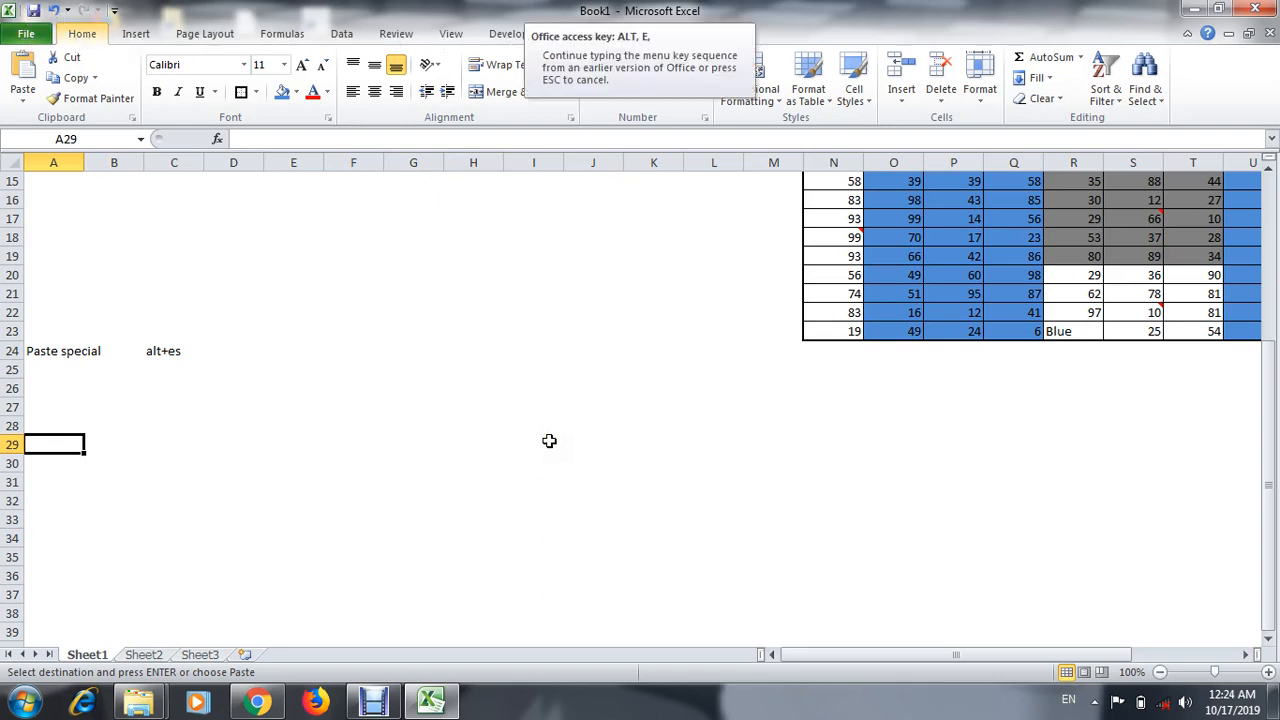
key("s")
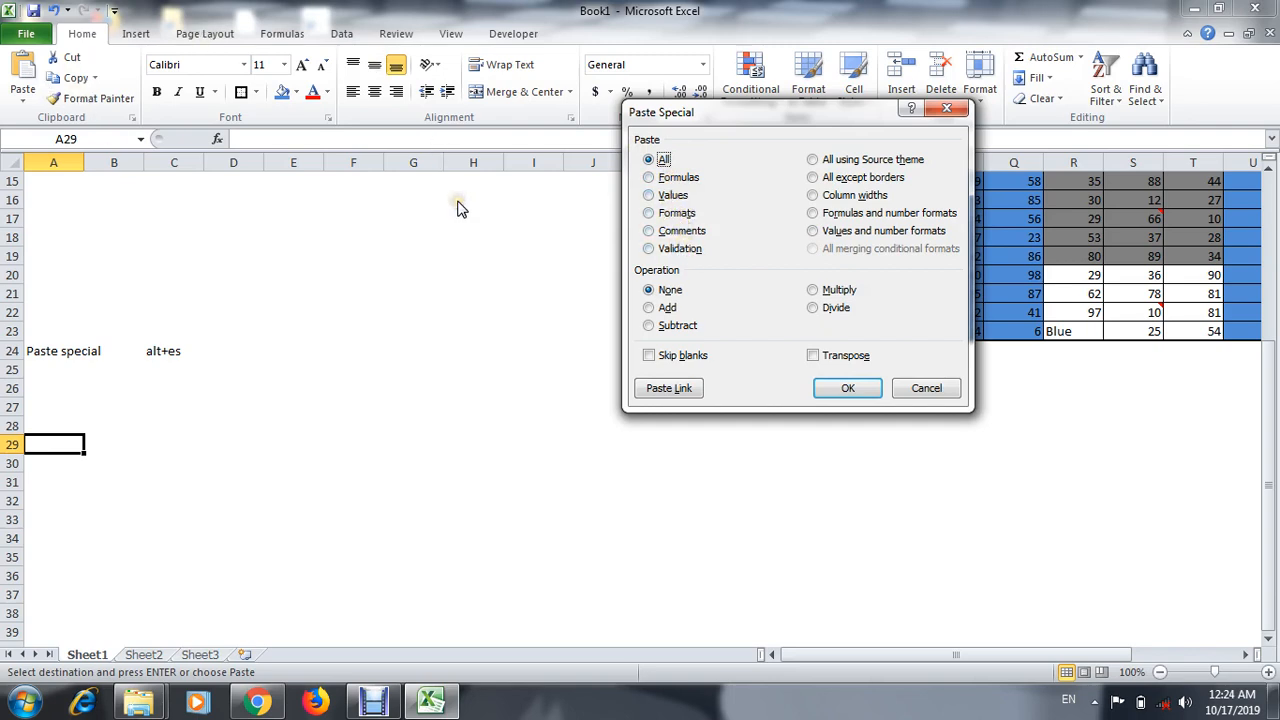
left_click(666, 195)
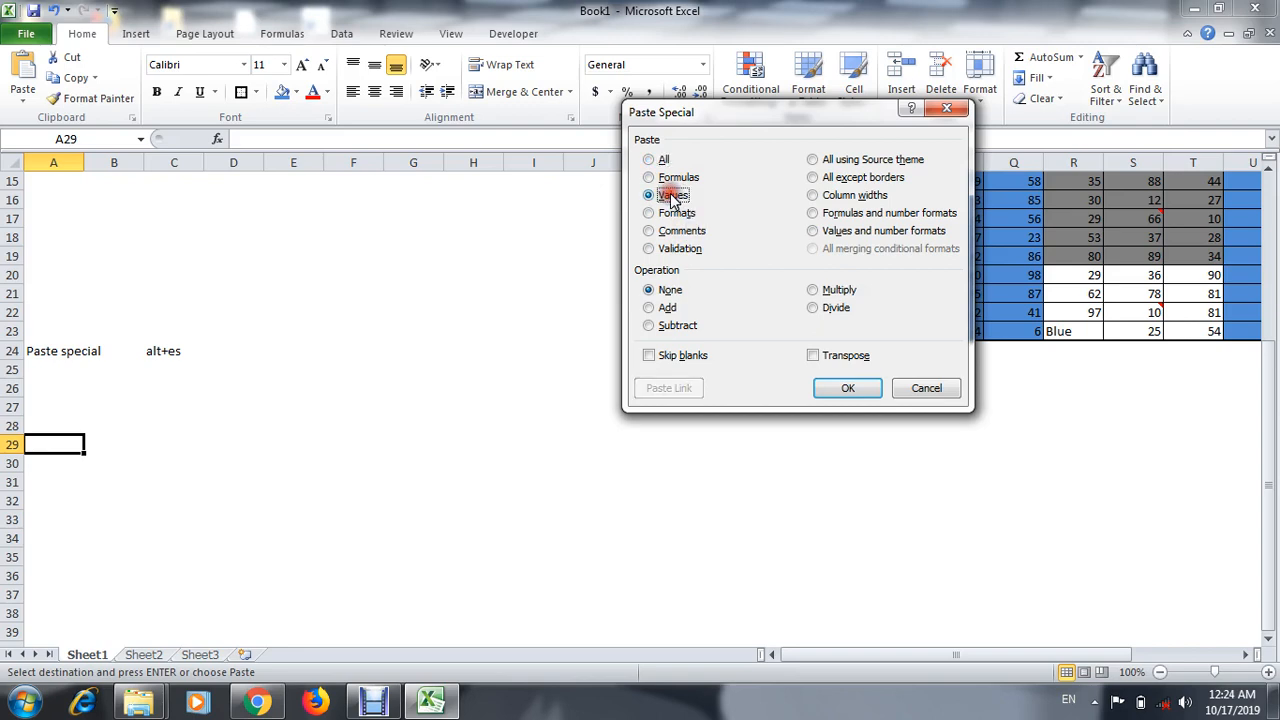
left_click(821, 388)
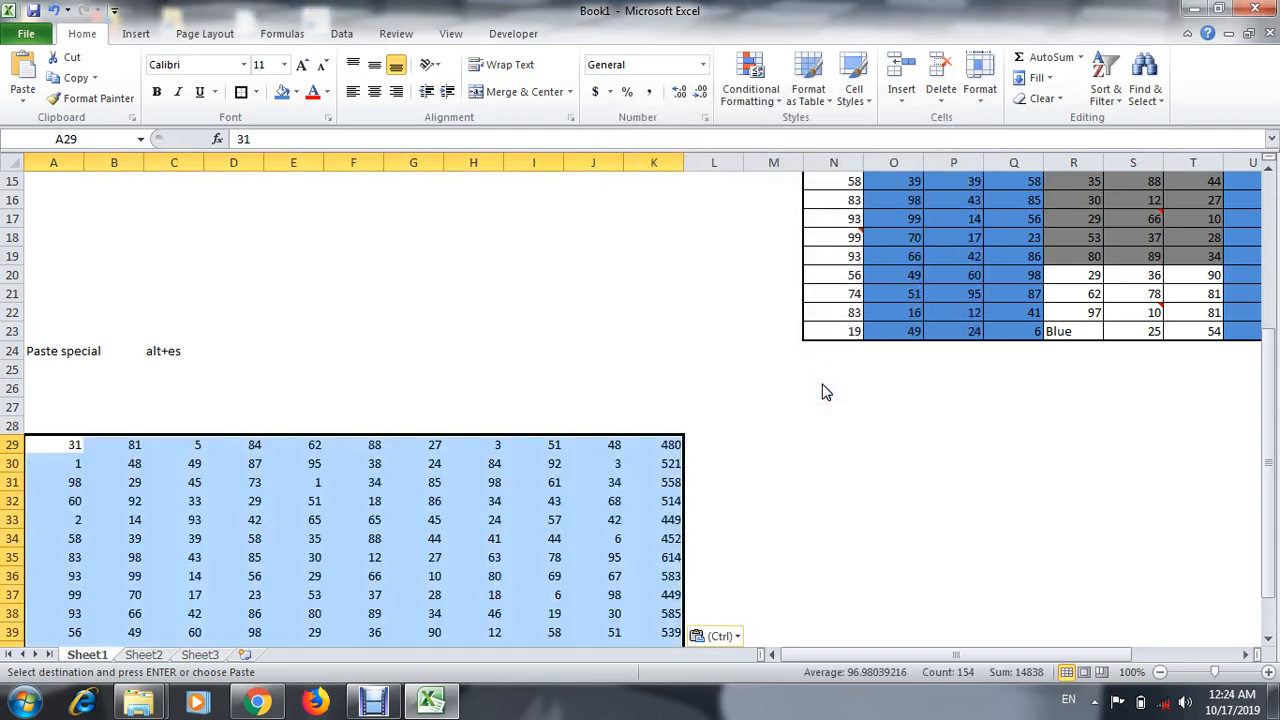
Step: Examine the pasted block A29:K42 cell by cell and as a whole to see what carried over, ending copy mode
key("Up")
key("ctrl+Down")
key("ctrl+Down")
key("Down")
key("Up")
key("Up")
key("ctrl")
key("Up")
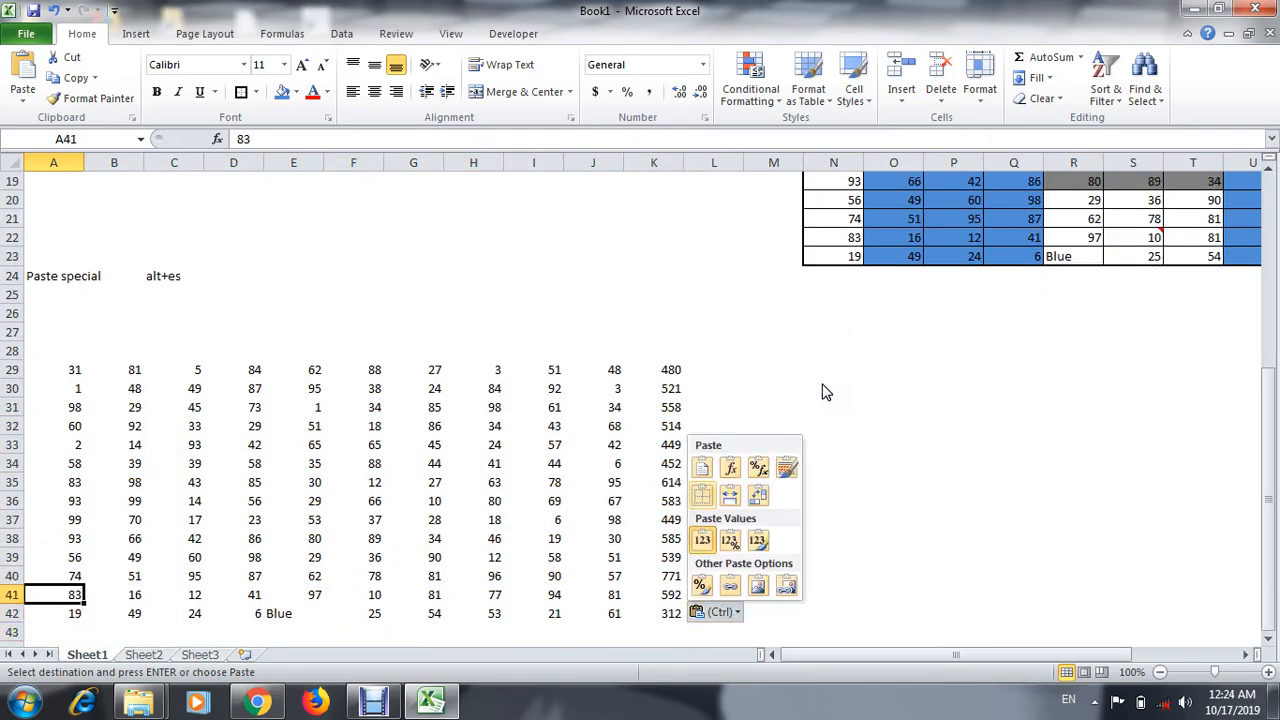
key("Right")
key("Return")
key("ctrl+Right")
key("Left")
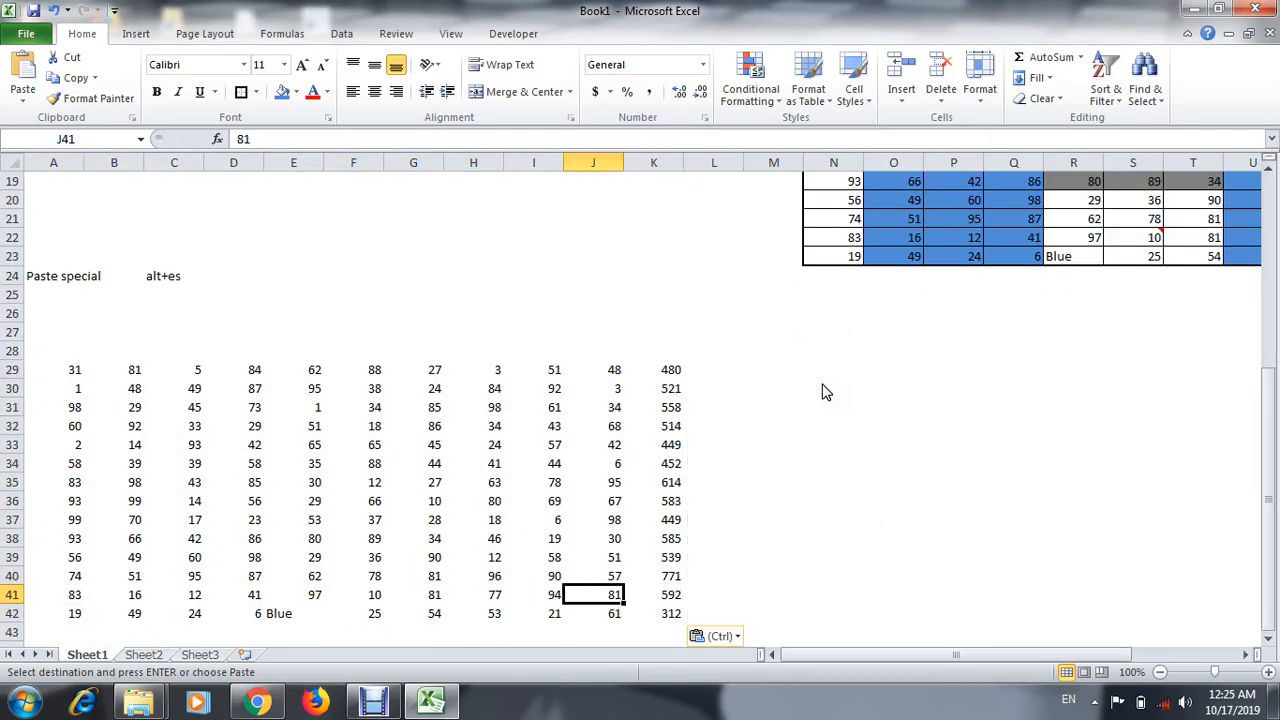
key("Escape")
key("Right")
key("Left")
key("Left")
key("Left")
key("Left")
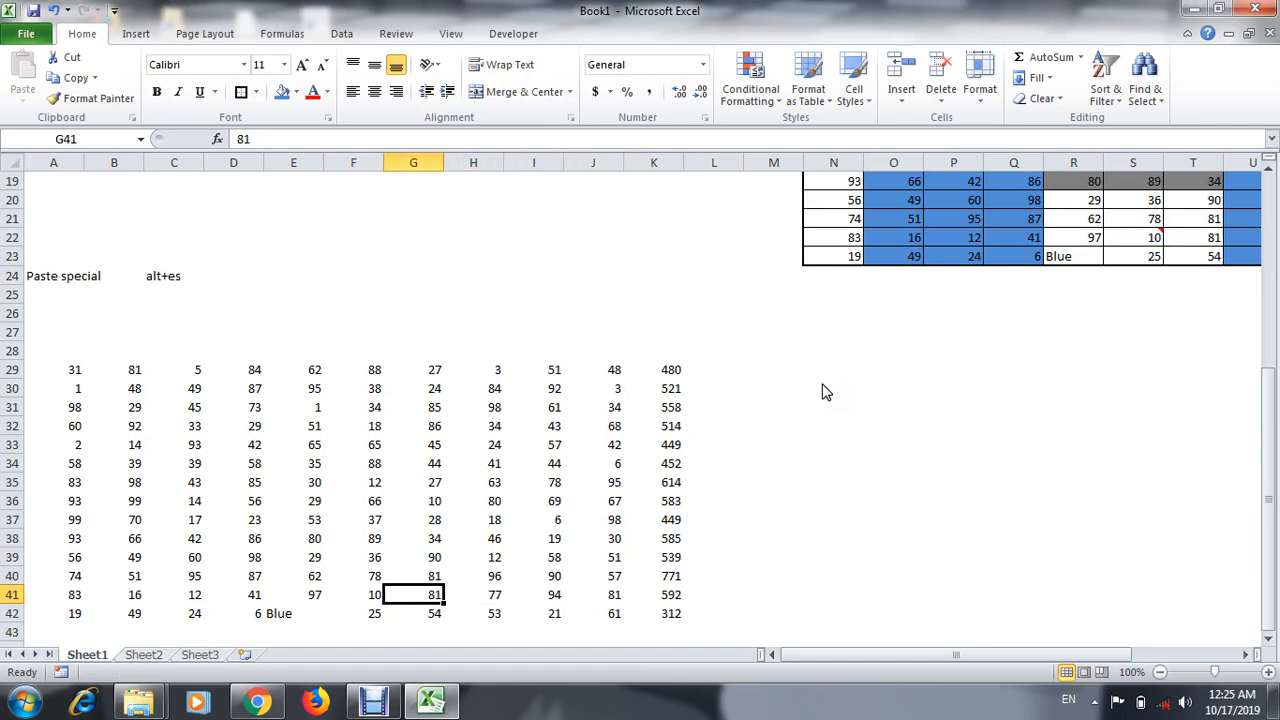
key("Down")
key("Left")
key("Left")
key("Up")
key("Up")
key("Up")
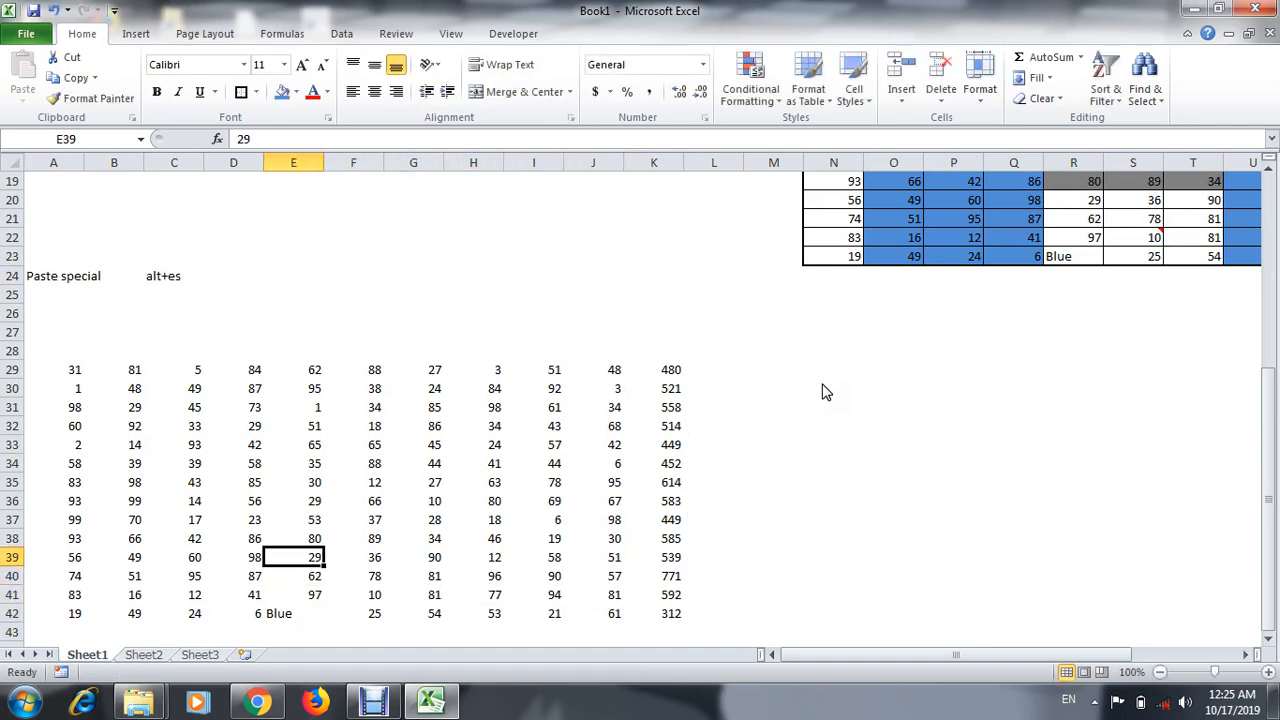
key("Up")
key("ctrl+Up")
key("ctrl+Left")
key("ctrl+shift+Right")
key("ctrl+shift+Down")
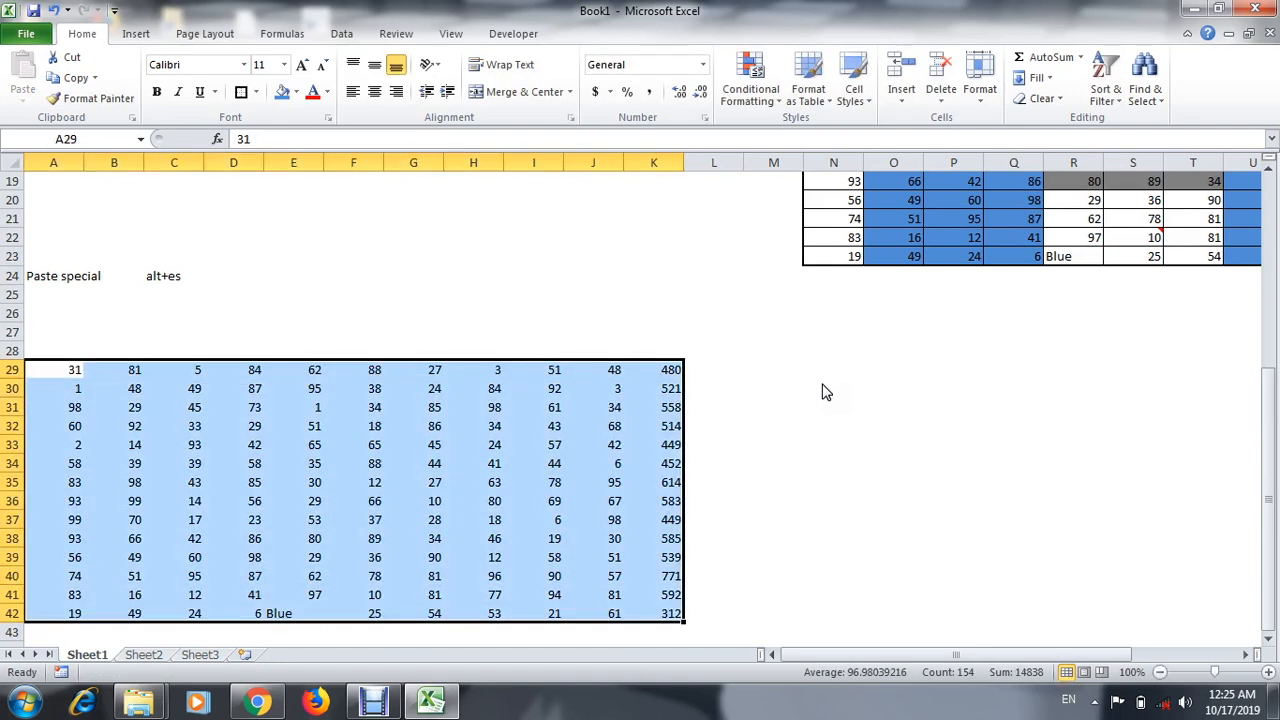
key("Down")
key("Right")
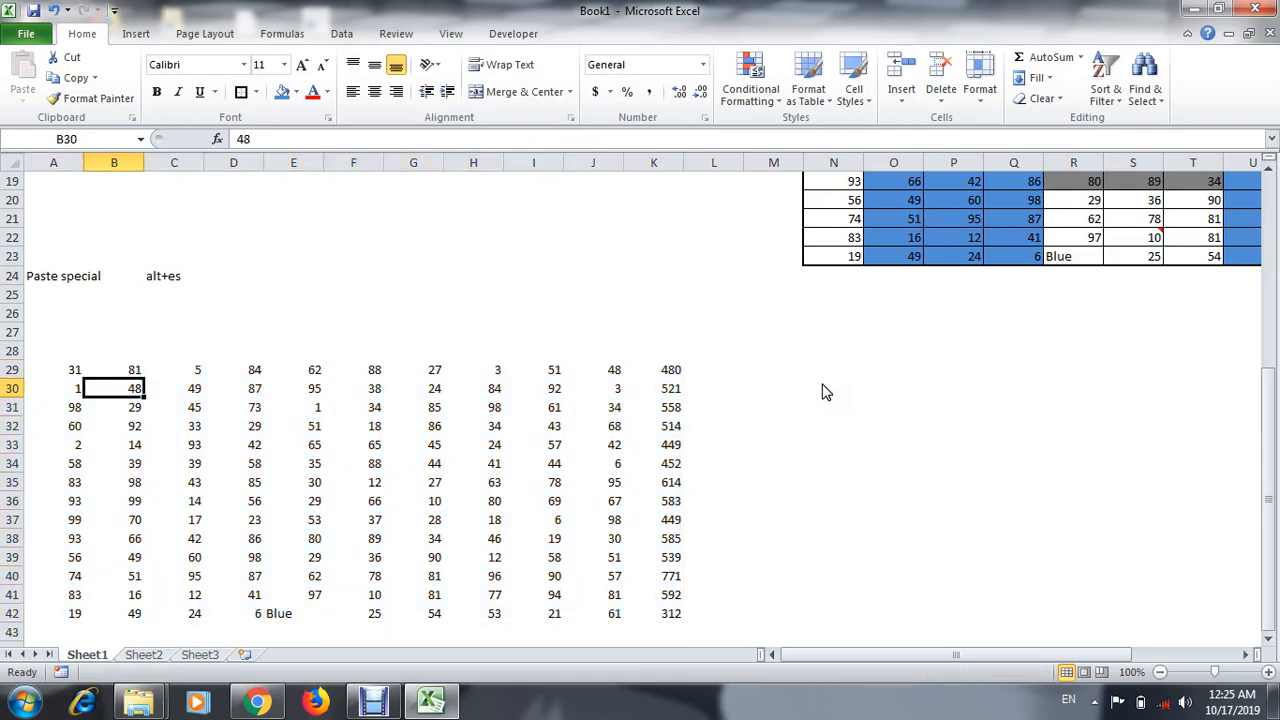
Step: Enter the label "paste values" in cell A26, below the Paste special note, and reselect it
key("Up")
key("Left")
key("Up")
key("Up")
key("Up")
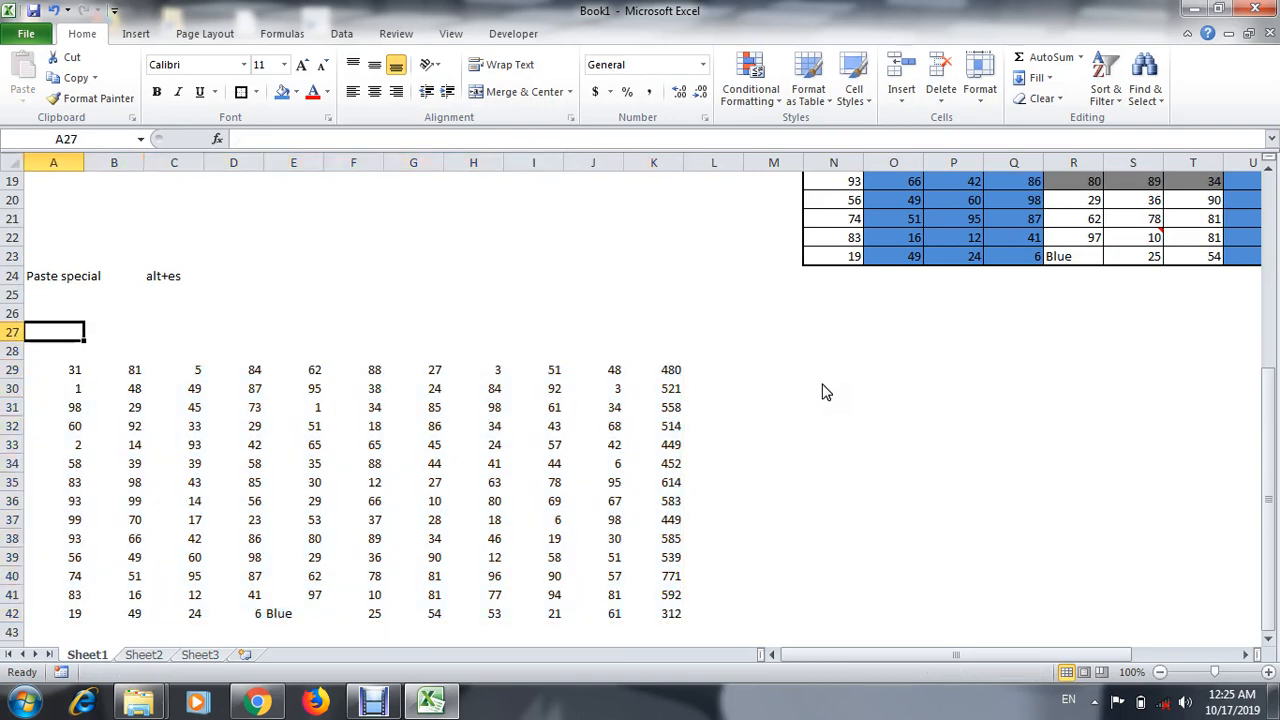
type("paste values")
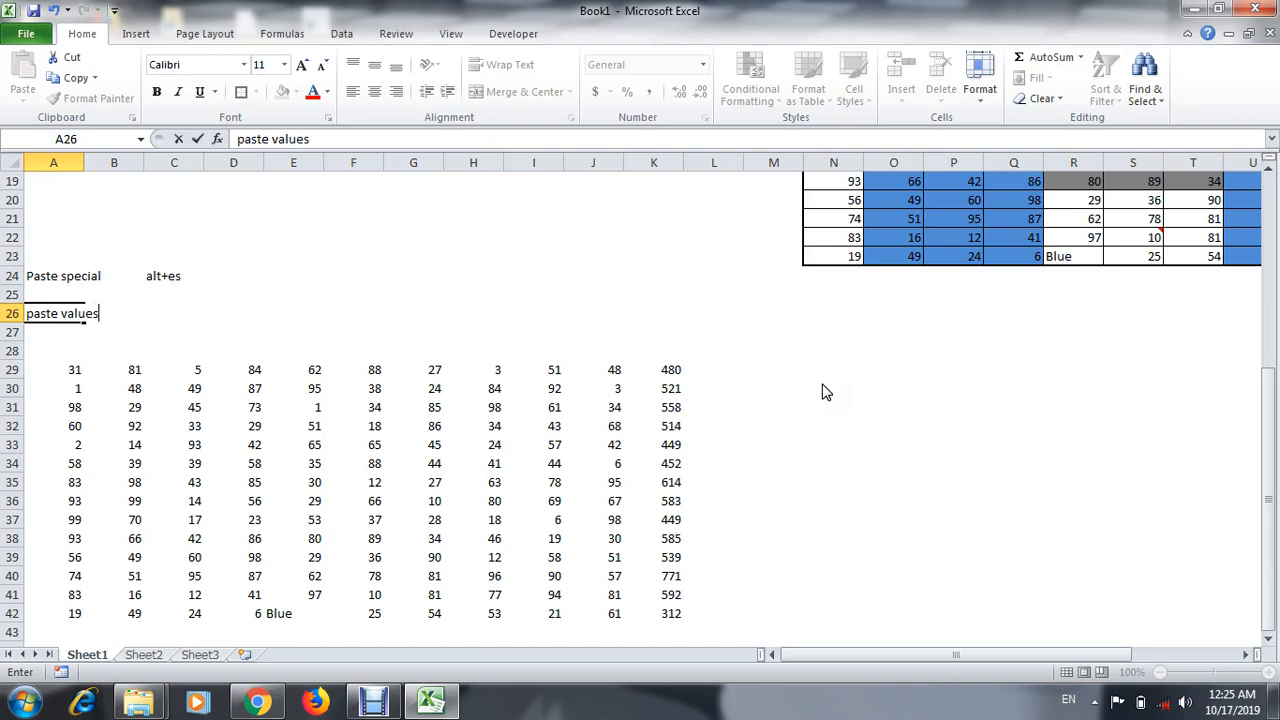
key("Return")
key("Right")
key("Up")
key("Left")
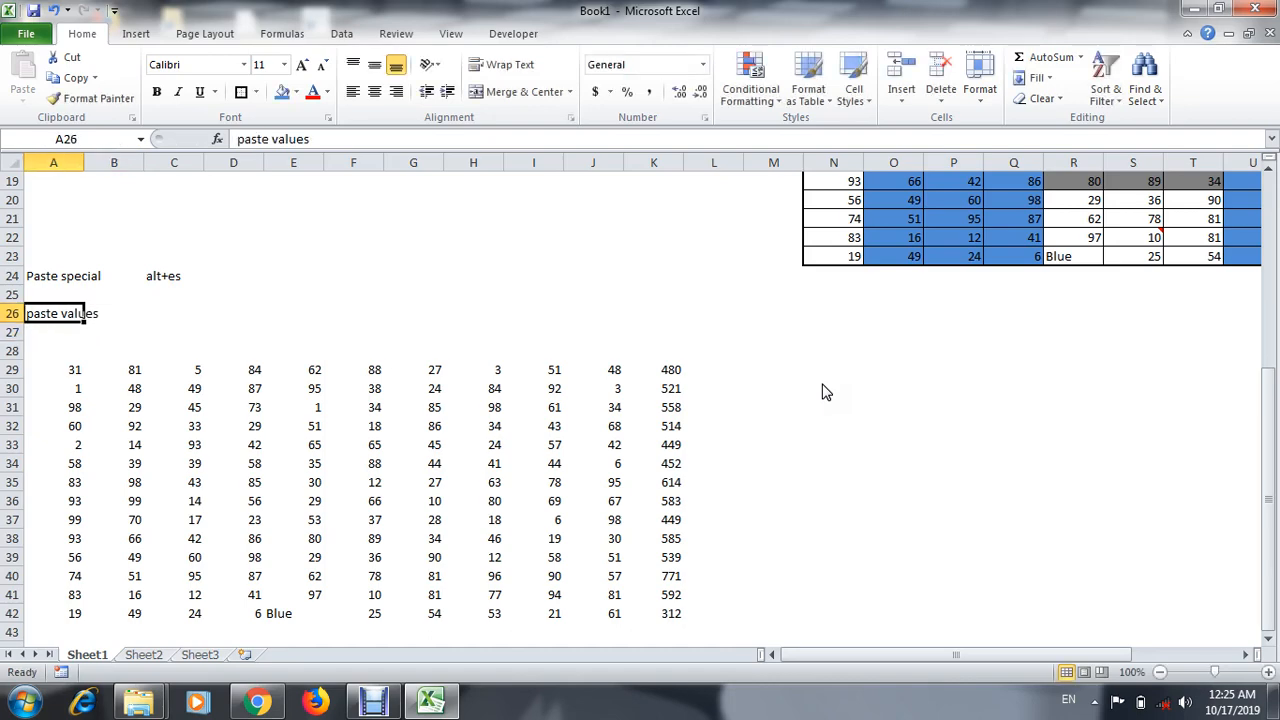
Step: Select the pasted values in A29:K42 and delete them
key("Right")
key("Down")
key("Down")
key("Left")
key("Down")
key("ctrl+shift+Right")
key("ctrl+shift+Down")
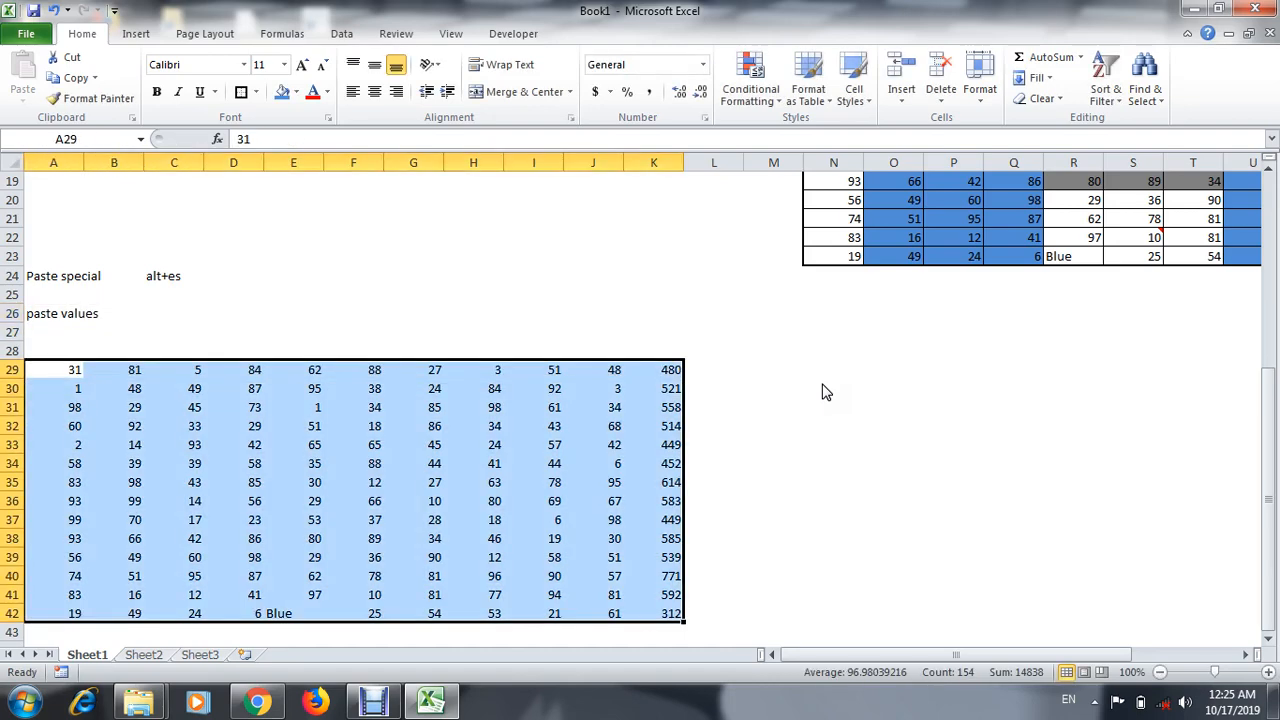
key("Delete")
Step: Copy the original table A1:K14 again and go to empty cell A30 below the paste values label
key("ctrl+Up")
key("ctrl+Up")
key("ctrl+Up")
key("ctrl+Up")
key("ctrl+shift+Right")
key("ctrl+shift+Down")
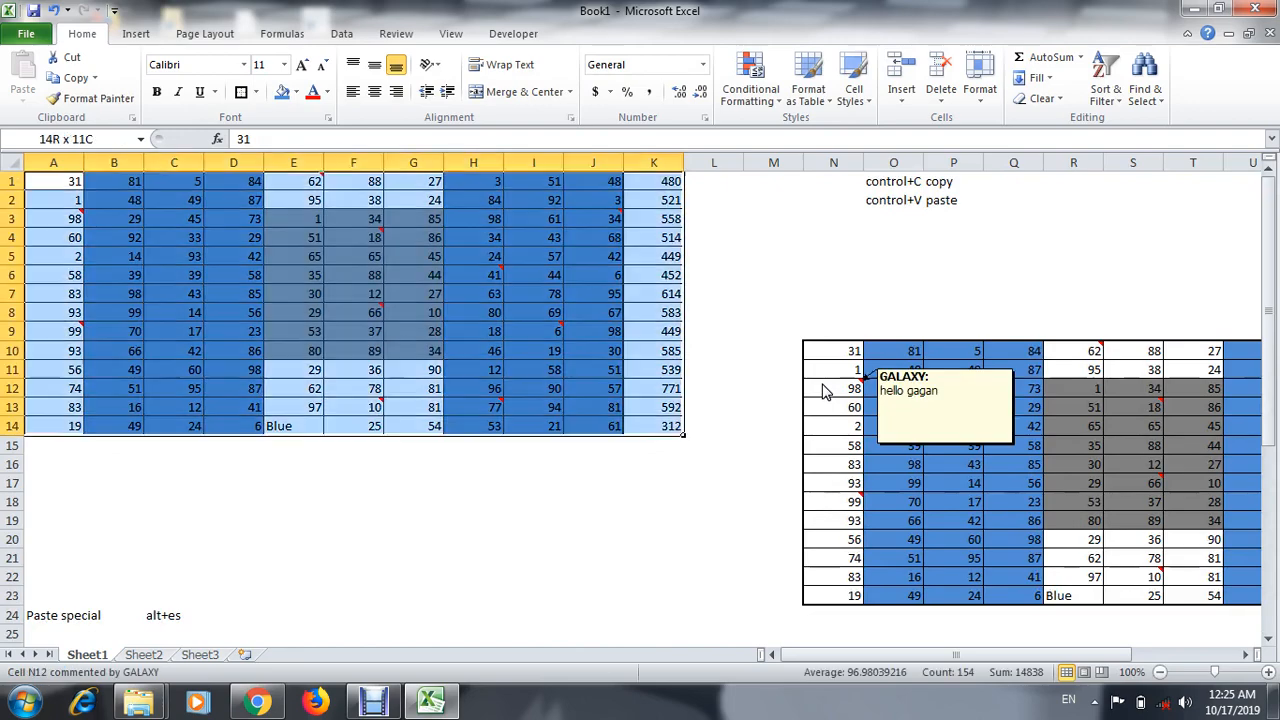
key("Down")
key("Down")
key("Down")
key("Down")
key("Down")
key("Down")
key("Down")
key("Down")
key("Down")
key("Down")
key("Down")
key("Down")
key("Down")
key("Down")
key("Down")
key("Down")
key("Down")
key("Down")
key("Down")
key("Down")
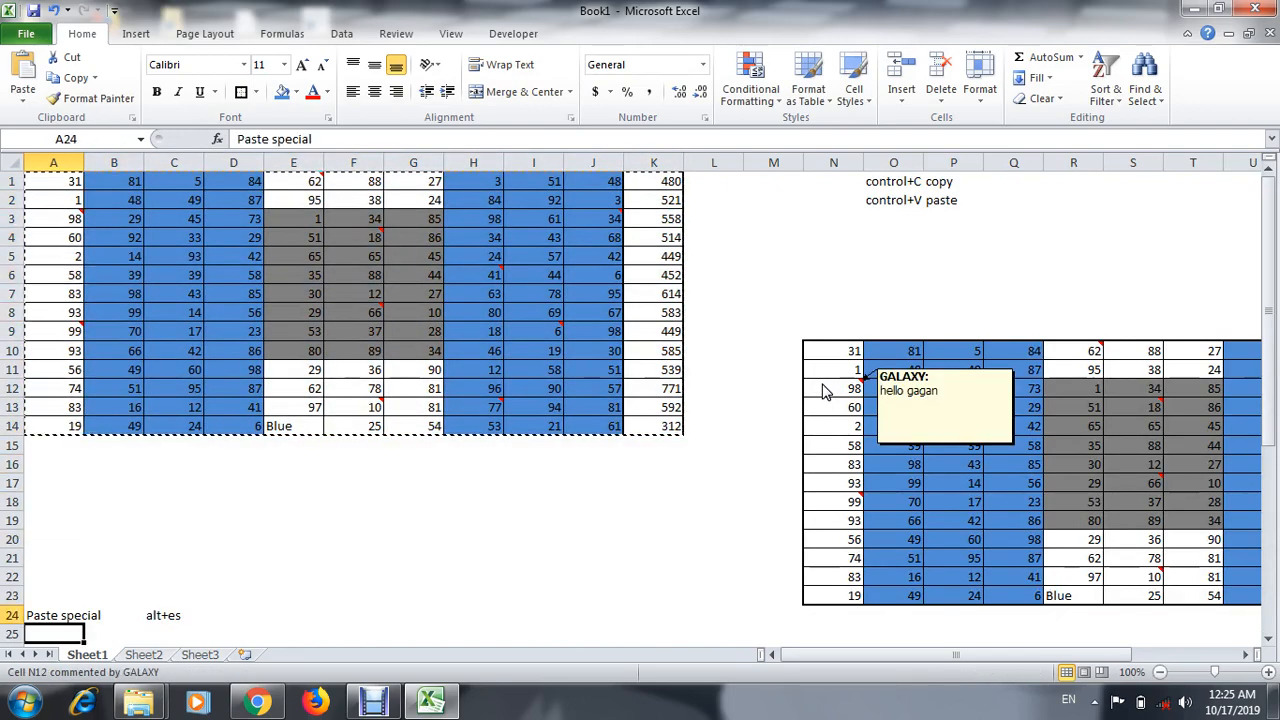
key("Up")
key("Up")
key("Up")
key("Up")
key("Up")
key("Up")
key("Up")
key("Up")
key("Up")
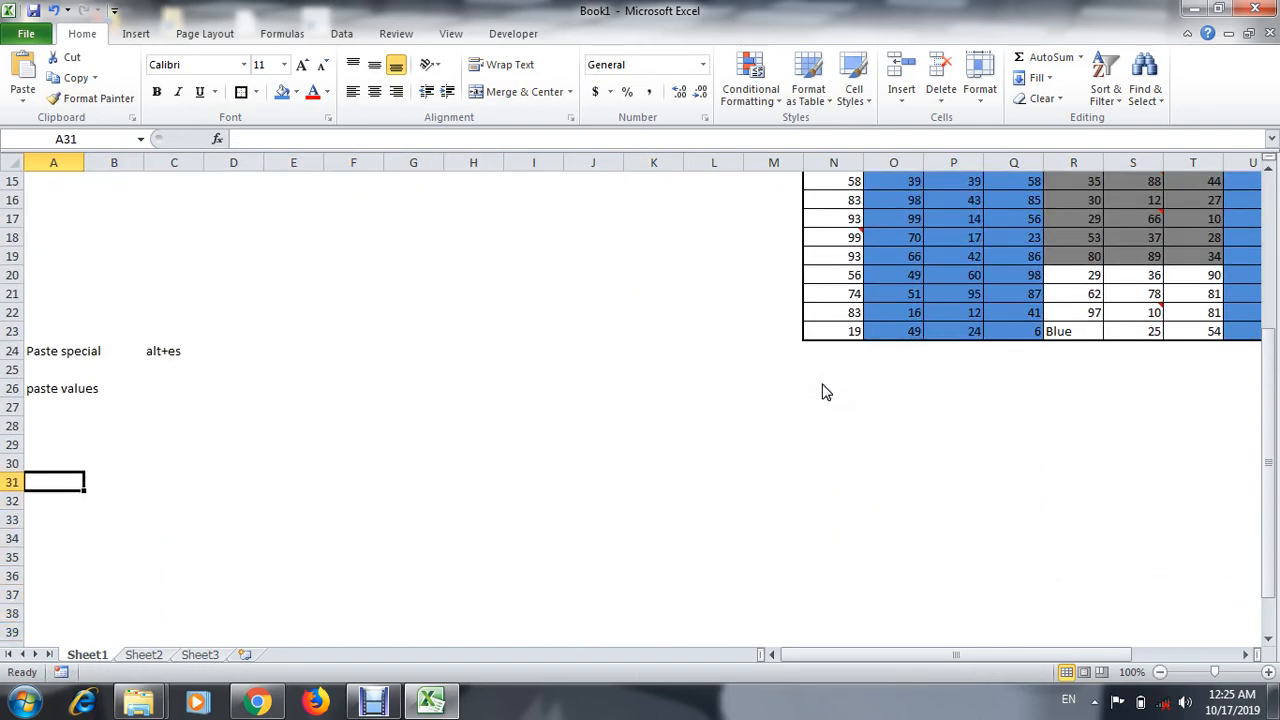
Step: Use Paste Special with the Values option to paste the copied table at A30
key("alt")
key("e")
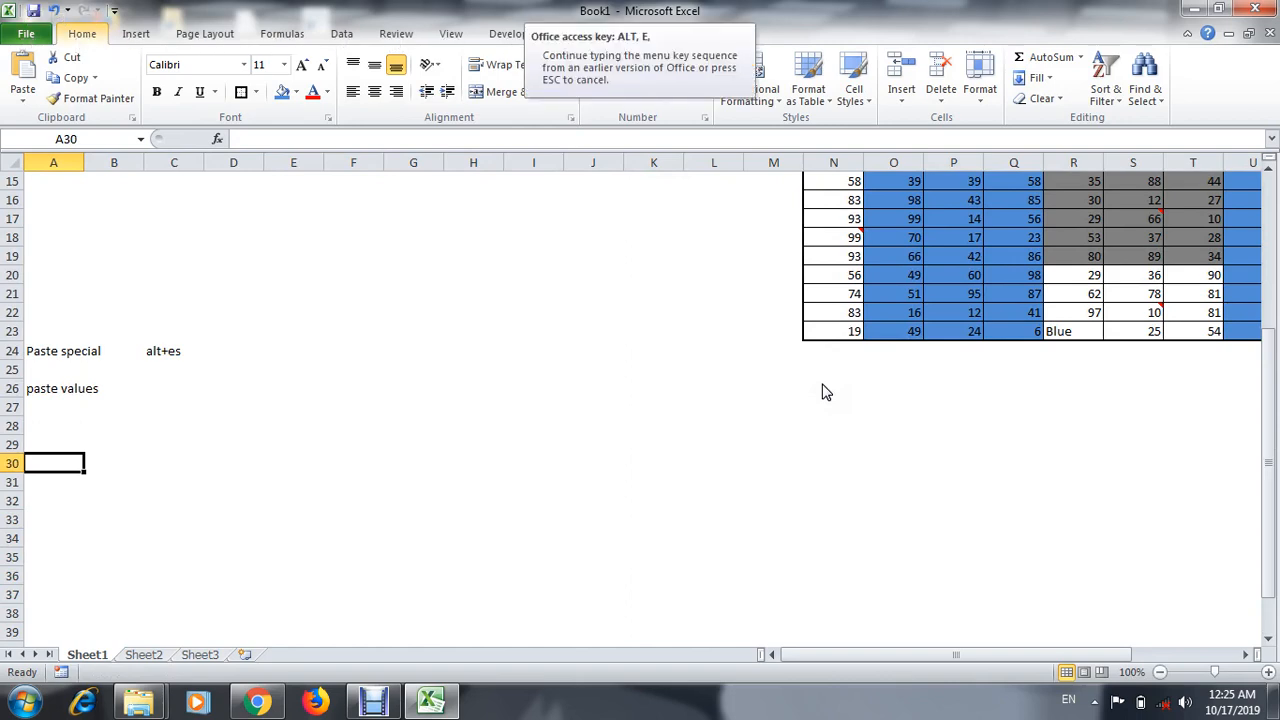
key("s")
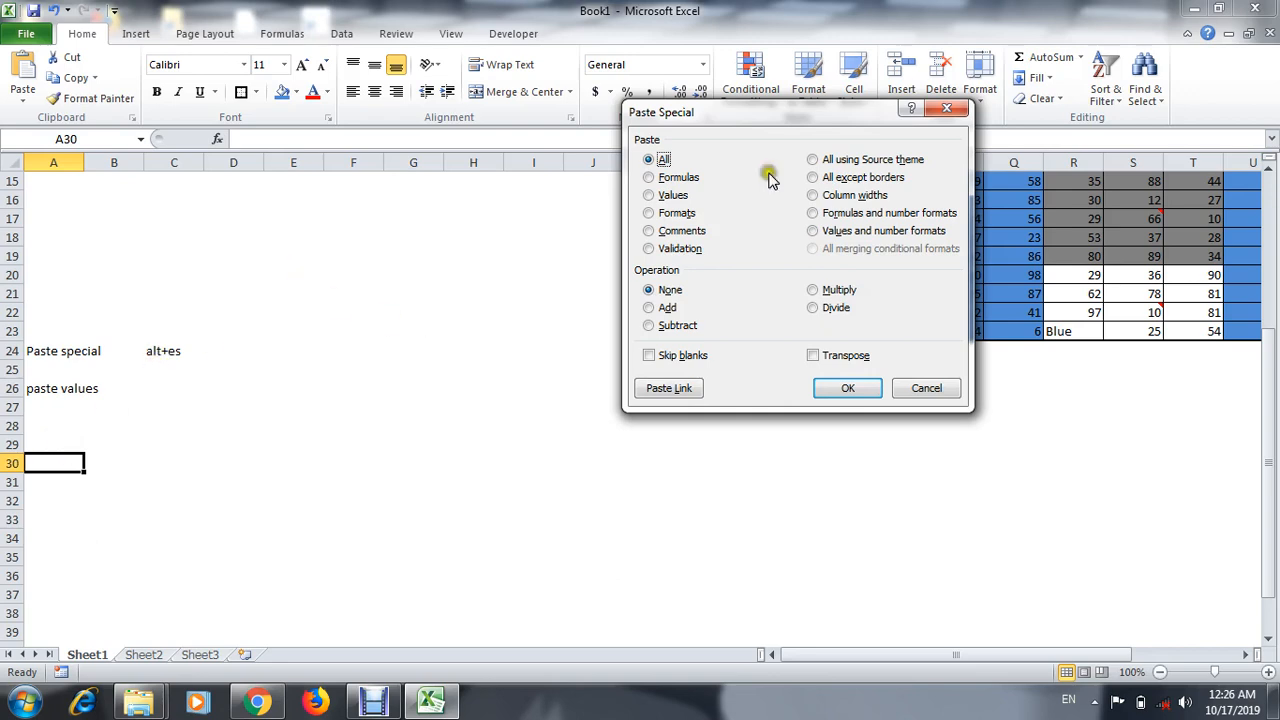
left_click(675, 201)
left_click(661, 200)
key("v")
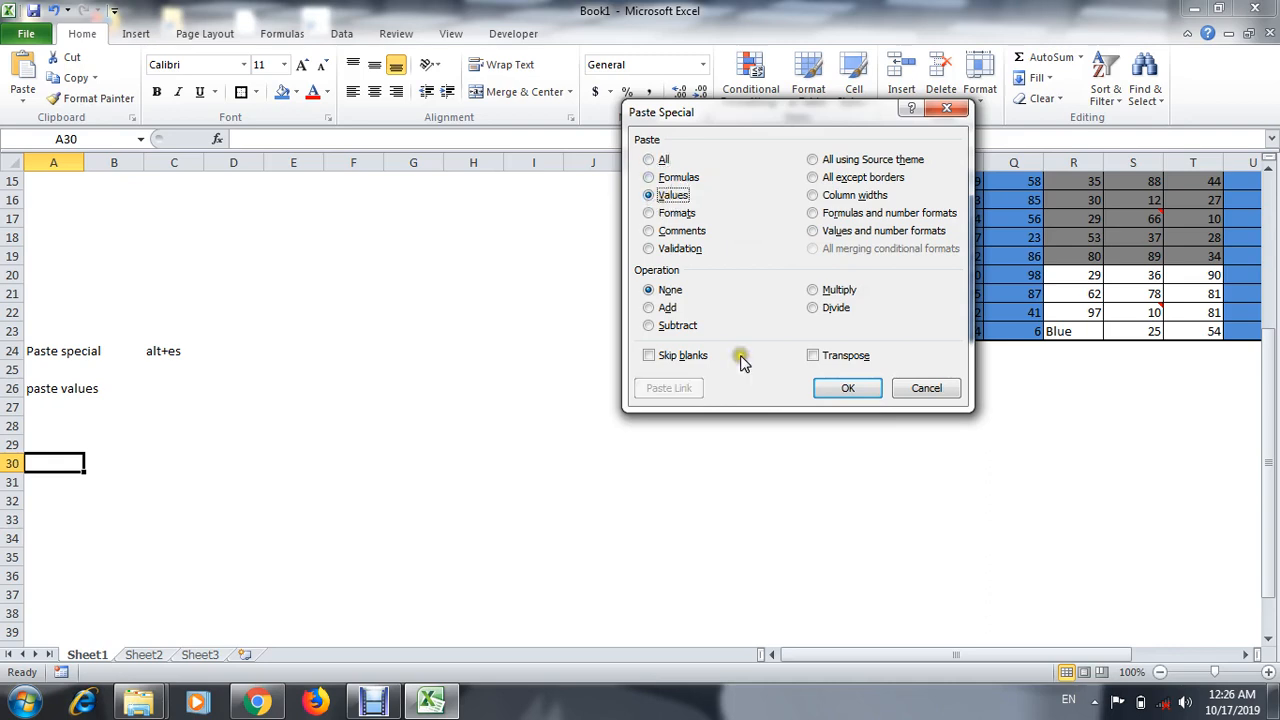
key("Return")
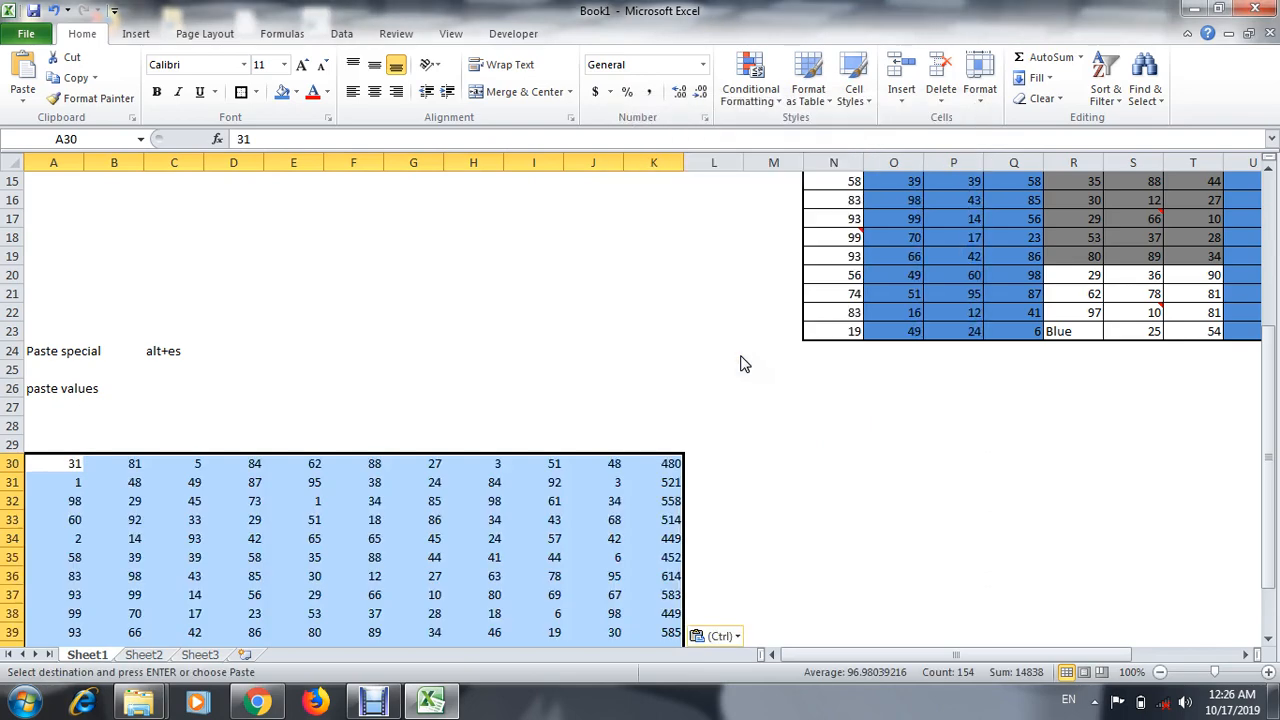
Step: Check the extent of the pasted values, select A30:K43 and clear everything from the block
key("ctrl+Down")
key("Down")
key("ctrl+Up")
key("ctrl+Up")
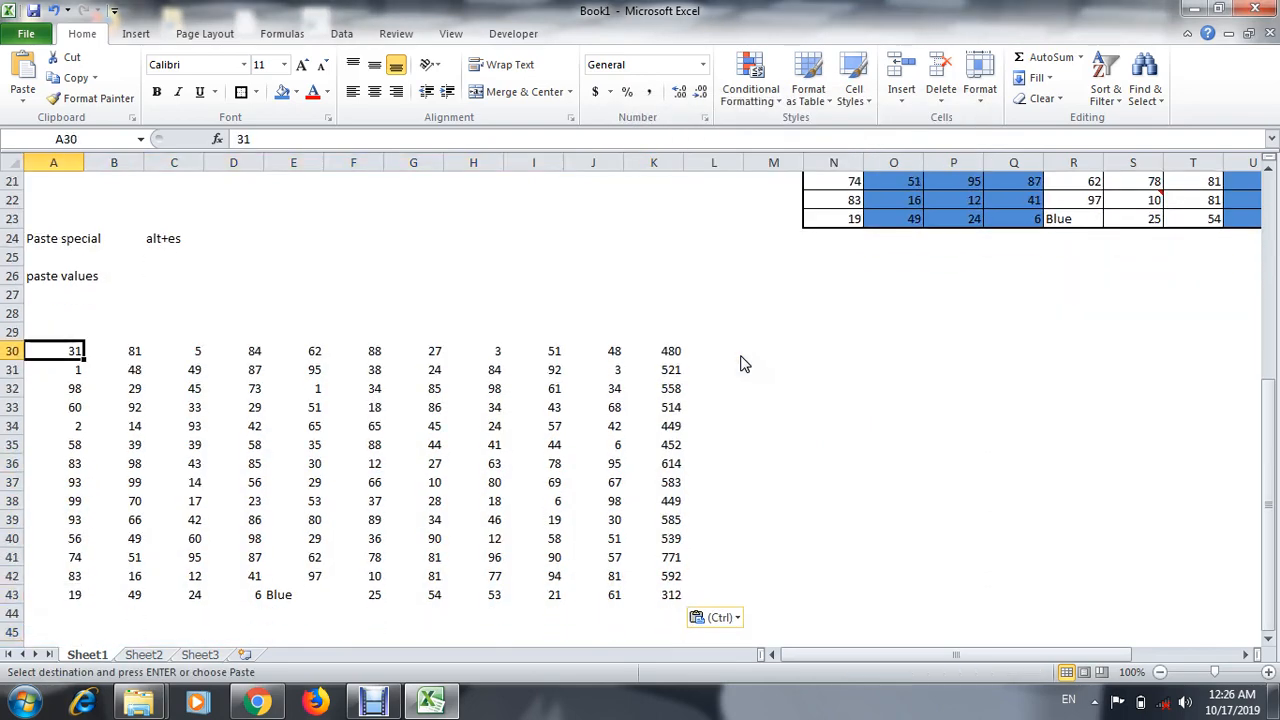
key("ctrl+shift+Right")
key("ctrl+shift+Down")
key("alt+e")
key("a")
key("a")
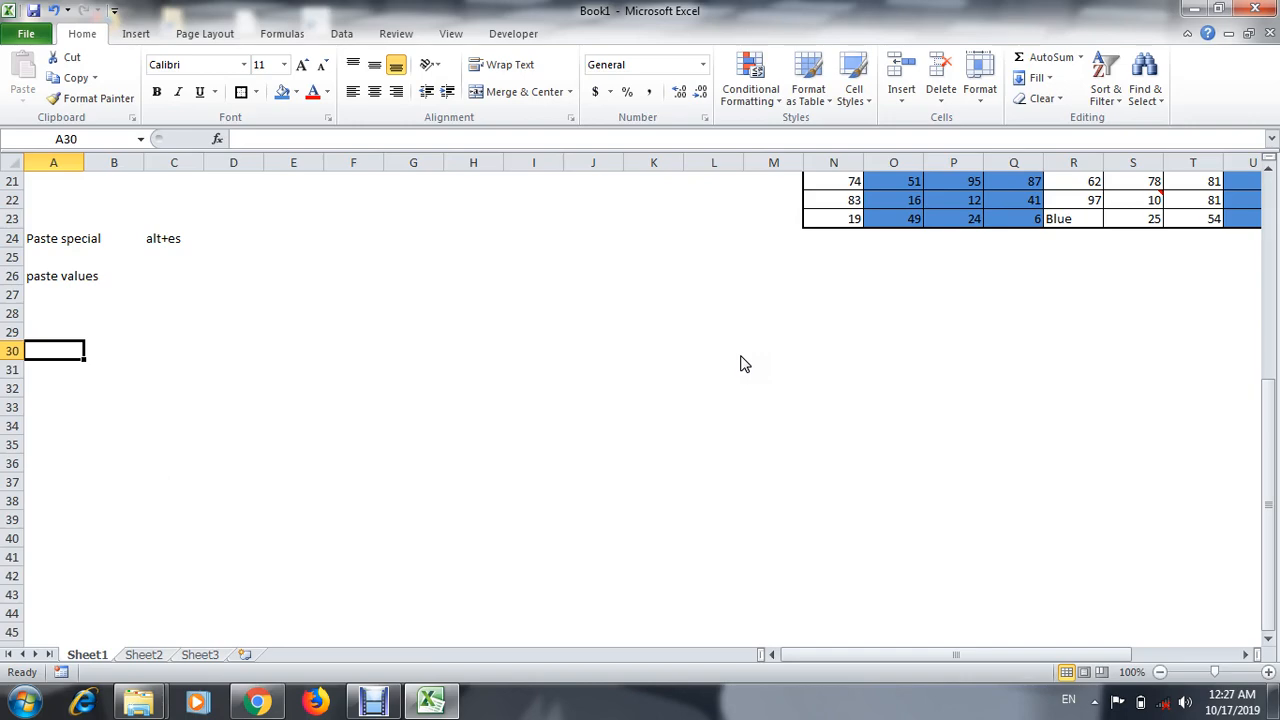
Step: Return to the original table in the upper rows, select A1:K14 and copy it
key("ctrl+Up")
key("ctrl+Up")
key("ctrl+Up")
key("ctrl+Up")
key("ctrl+a")
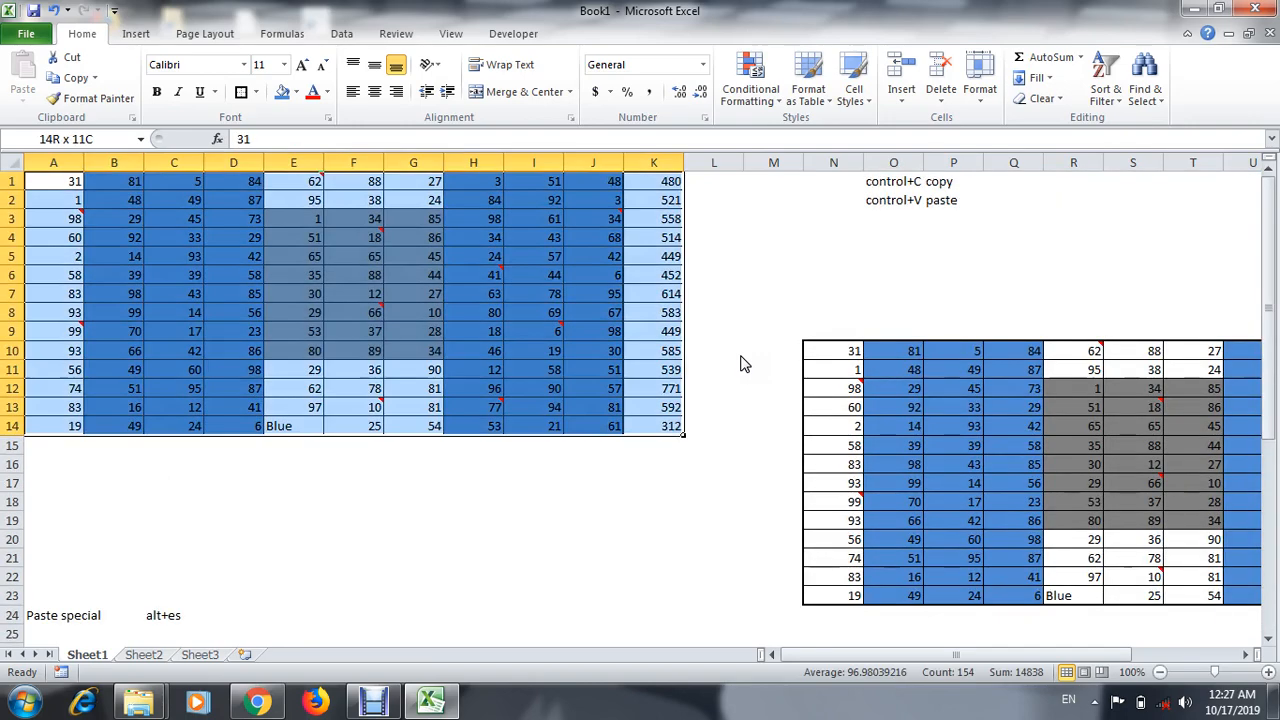
key("ctrl+c")
Step: Paste only the values of the copied table at A29, below the paste values label, using Paste Special
key("Down")
key("Down")
key("Down")
key("Down")
key("Down")
key("Down")
key("Down")
key("Down")
key("Down")
key("Down")
key("Down")
key("Down")
key("Down")
key("Down")
key("Down")
key("Down")
key("Down")
key("Down")
key("Down")
key("Down")
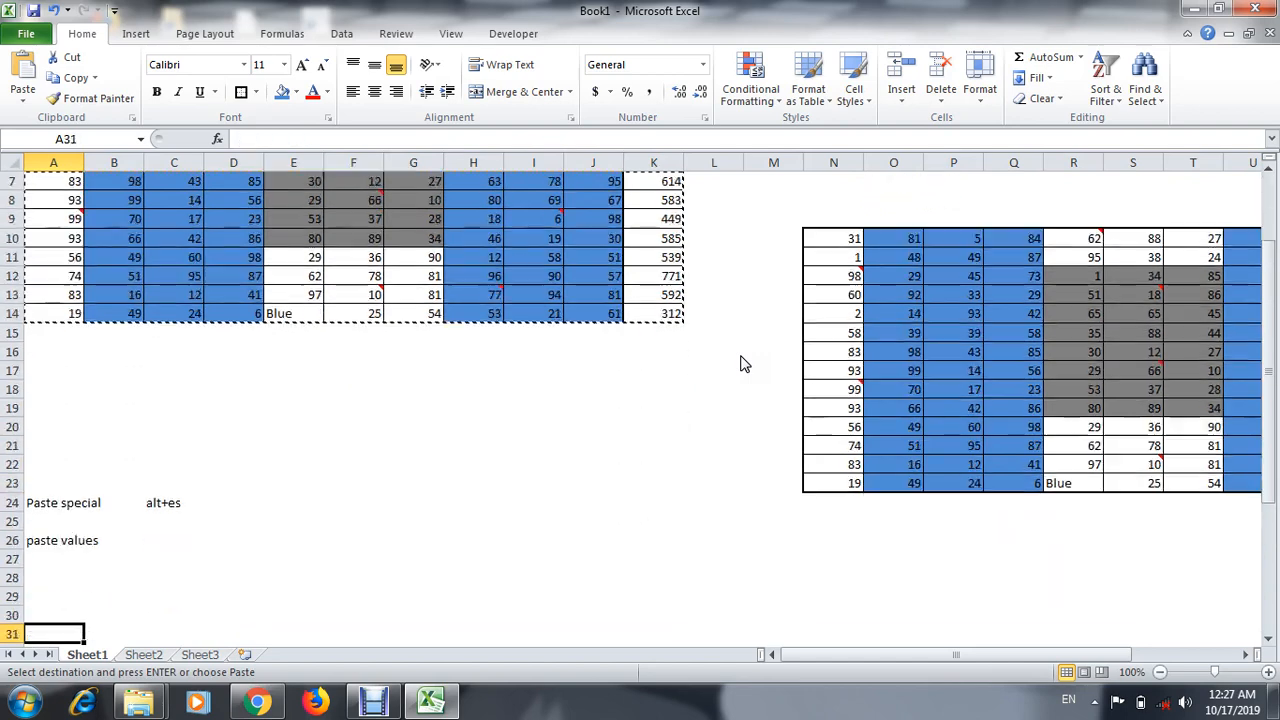
key("Up")
key("Up")
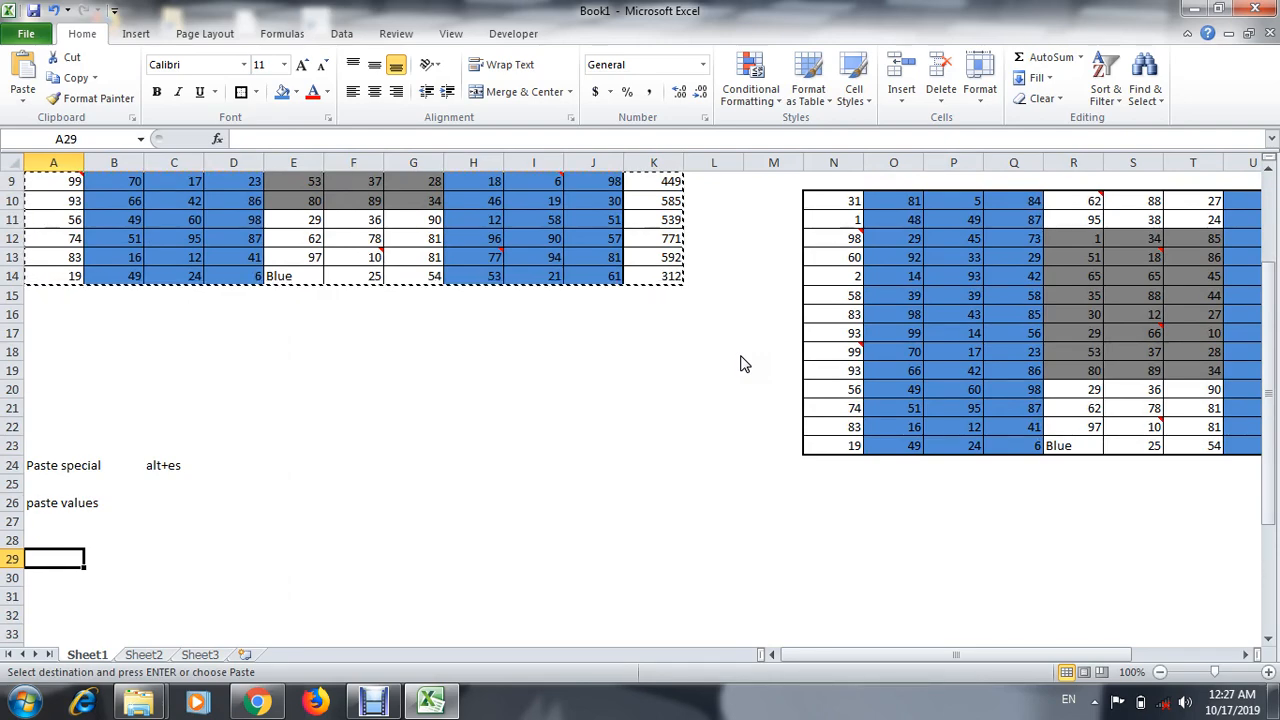
key("alt+e")
key("s")
key("v")
key("Return")
key("Down")
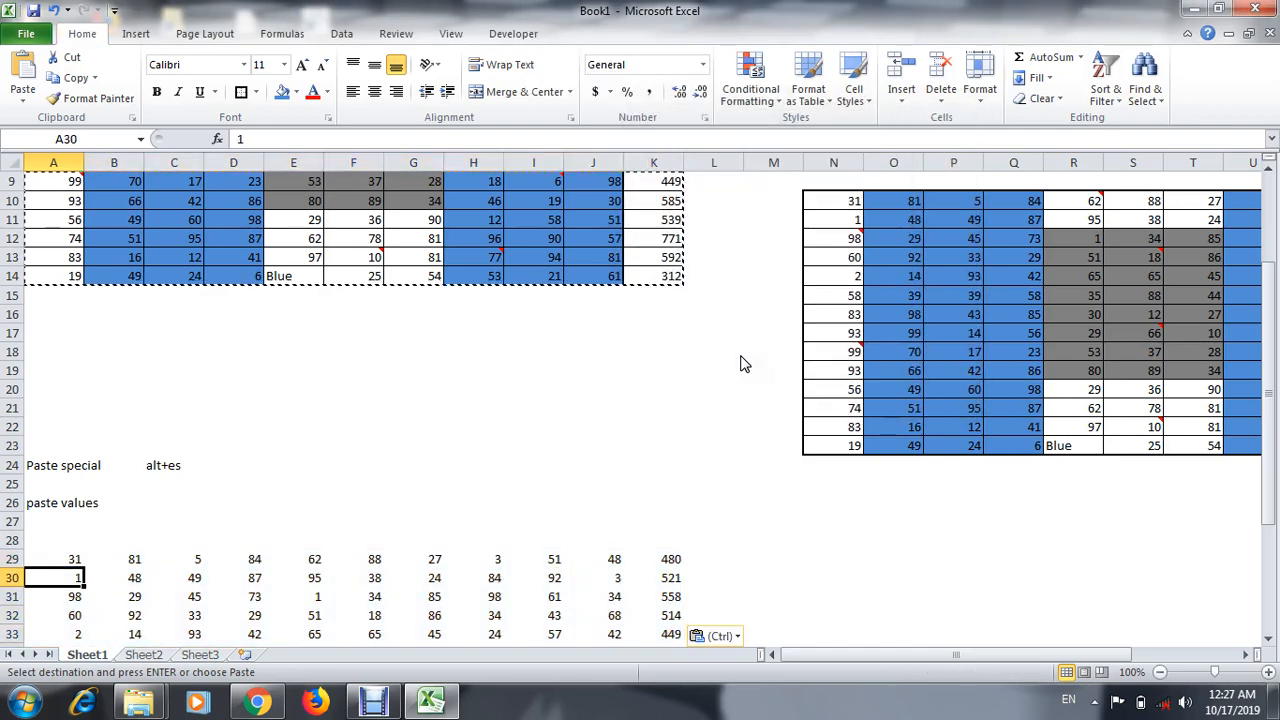
Step: Examine the pasted values in A29:K42 from the first to the last row and the empty rows below
key("Down")
key("Down")
key("Down")
key("Down")
key("Down")
key("Down")
key("Down")
key("Down")
key("Down")
key("Down")
key("Down")
key("Down")
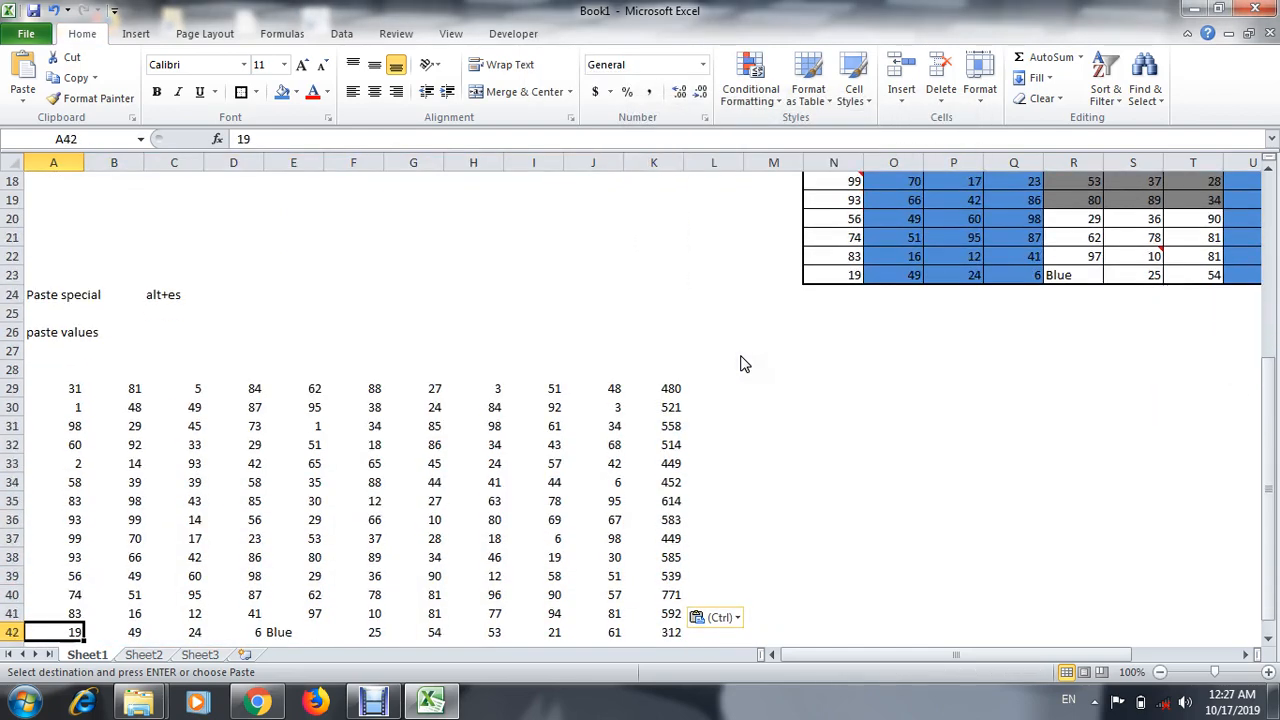
key("Up")
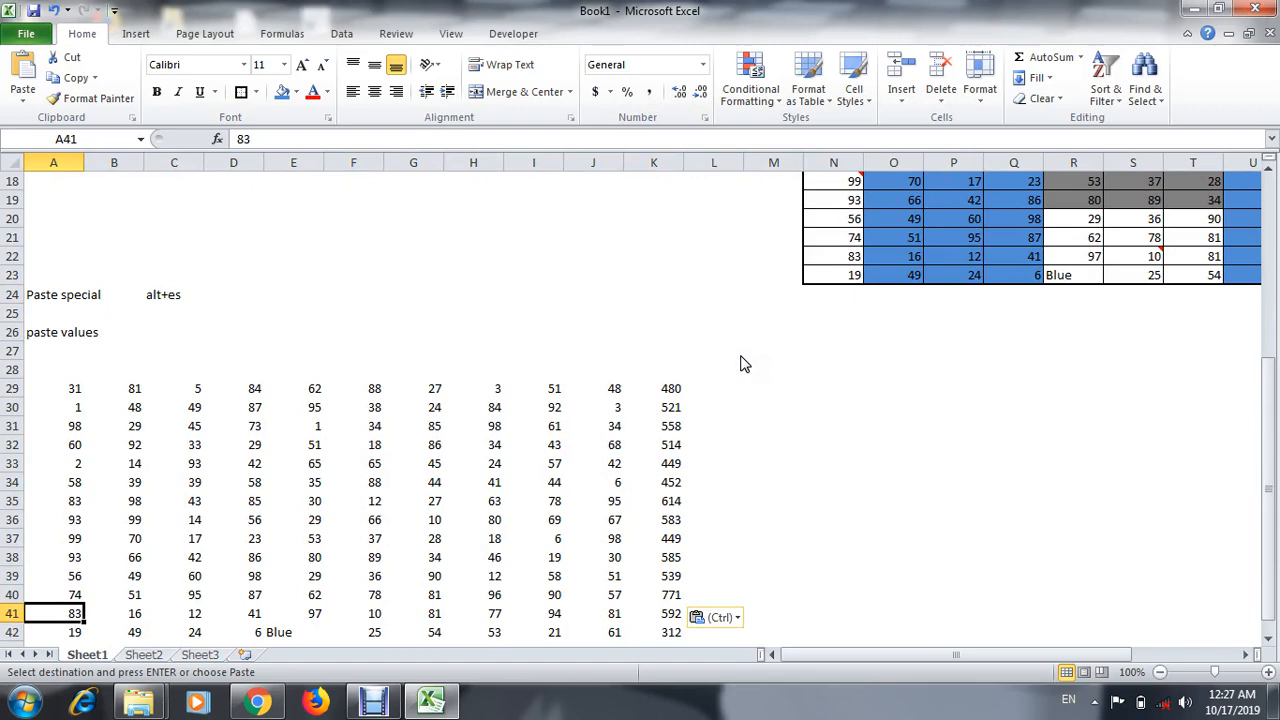
key("ctrl+Up")
key("ctrl+a")
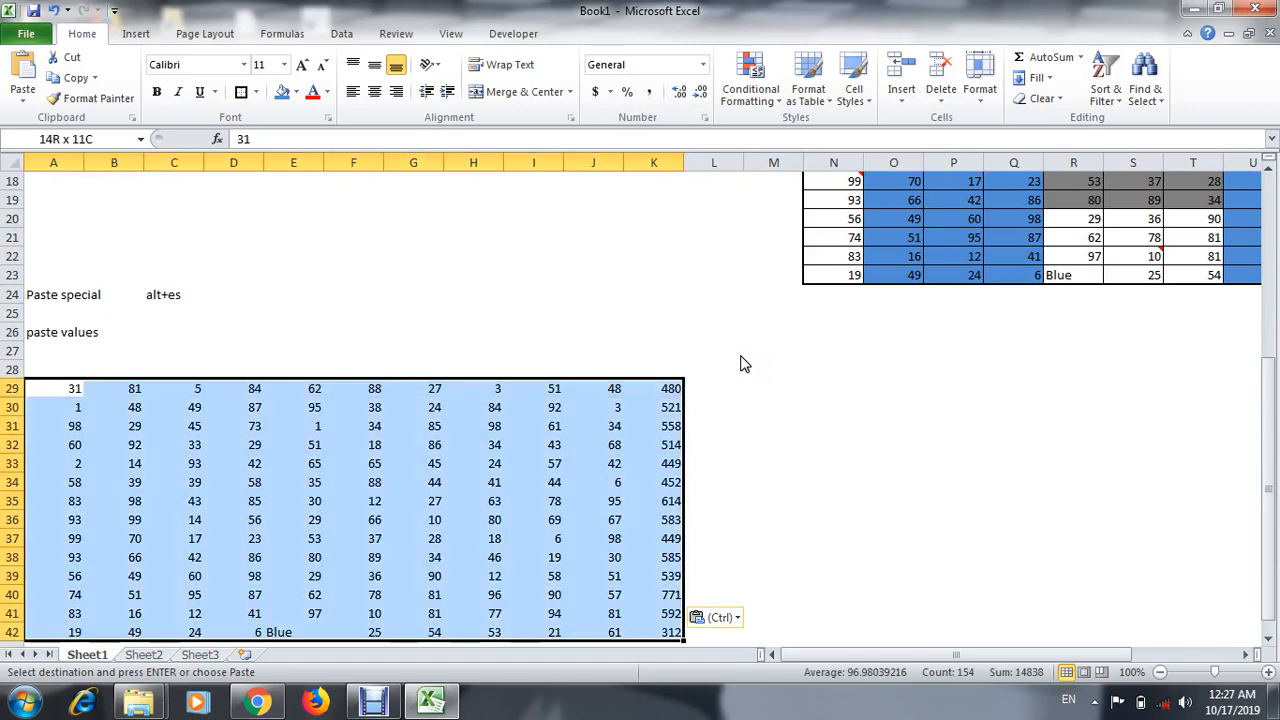
key("Down")
key("Down")
key("Down")
key("Down")
key("Down")
key("Down")
key("Down")
key("Down")
key("Down")
key("Down")
key("Down")
key("Down")
key("Down")
key("Down")
key("Down")
key("Down")
key("Down")
key("Down")
key("Down")
key("Up")
key("Up")
key("Up")
key("Up")
key("Up")
key("Up")
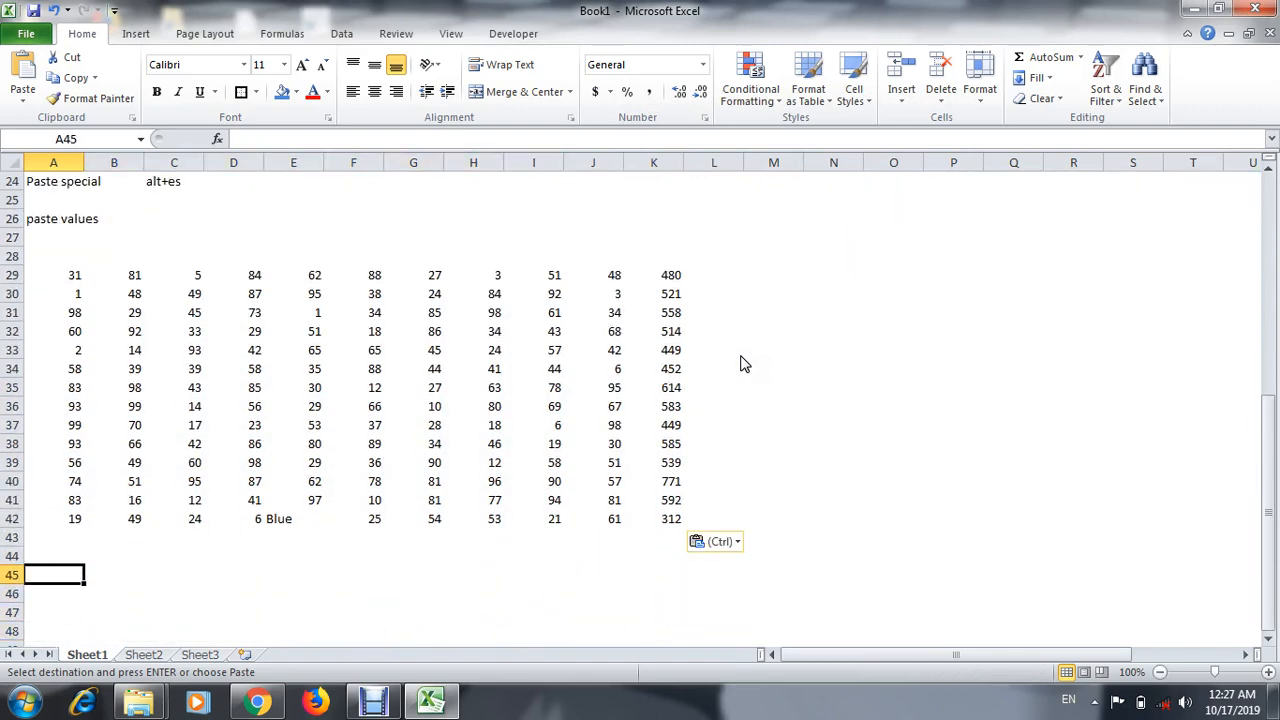
Step: Enter the shortcut note alt+esv in C26, beside the paste values label
key("ctrl+Up")
key("Up")
key("Up")
key("Up")
key("Right")
key("Right")
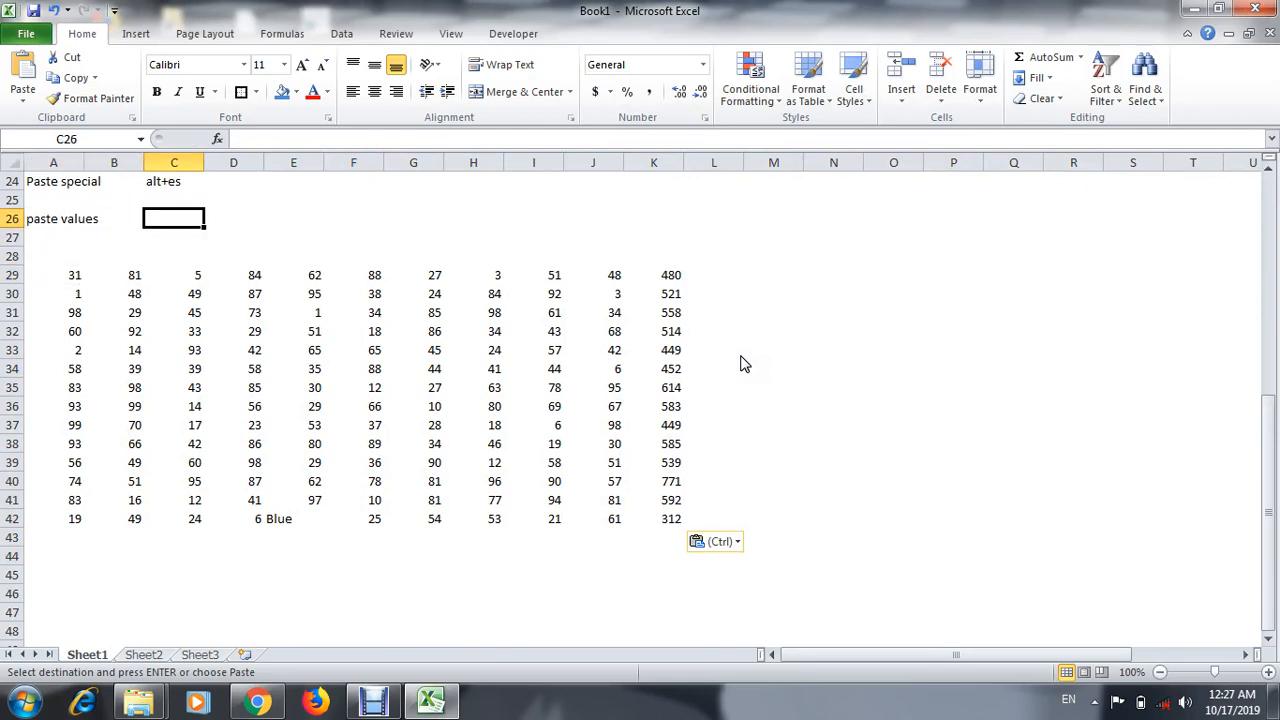
type("alt+es")
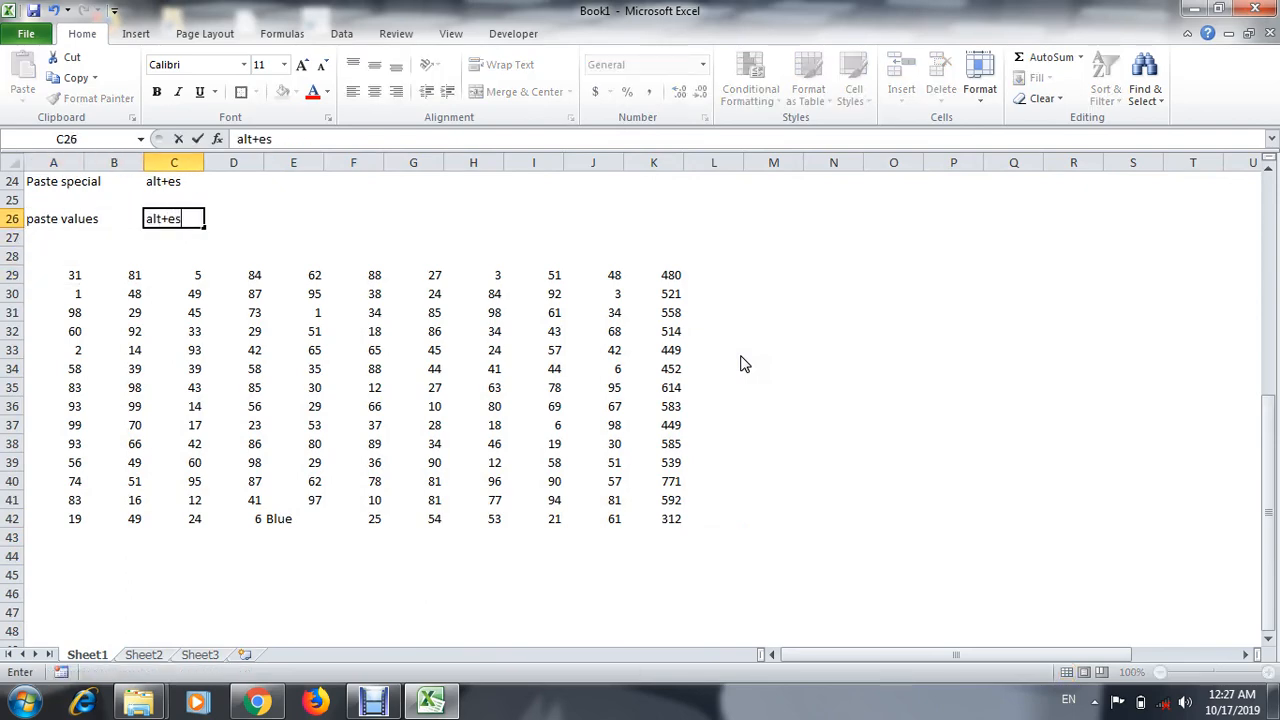
type("v")
key("Return")
Step: Copy the original table A1:K14 once more
key("Up")
key("ctrl+z")
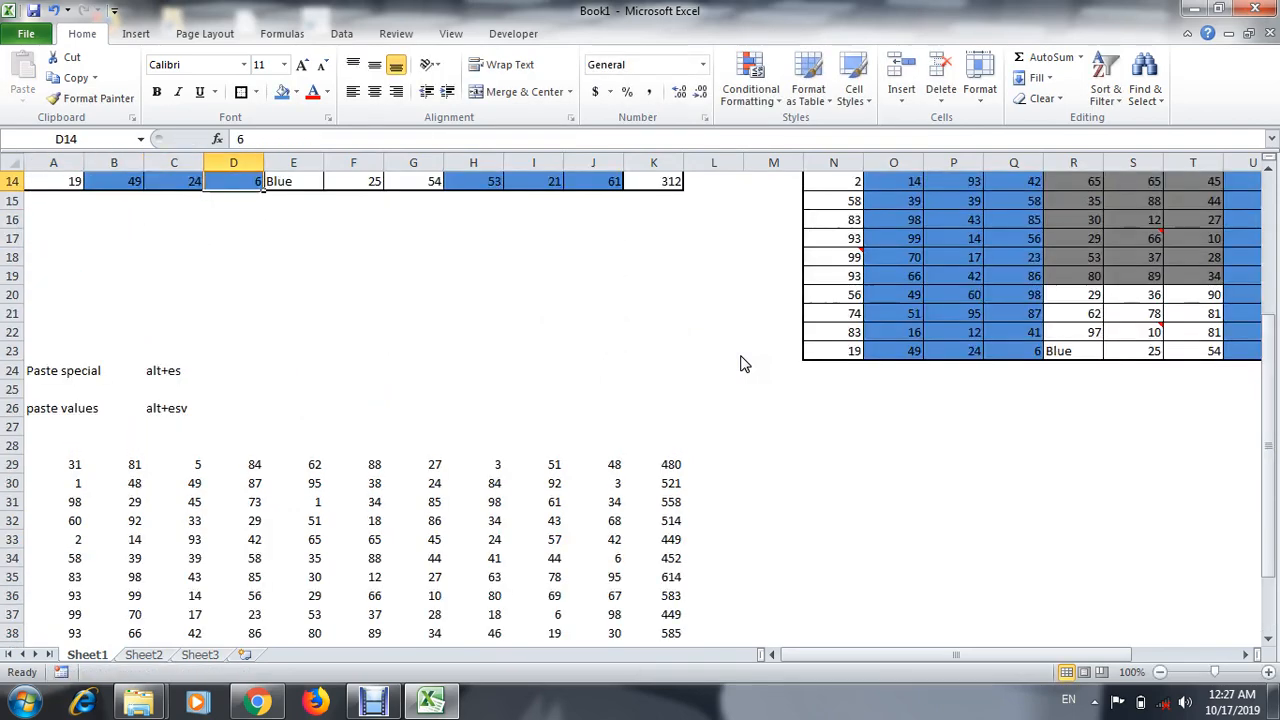
key("ctrl+Up")
key("ctrl+Left")
key("ctrl+a")
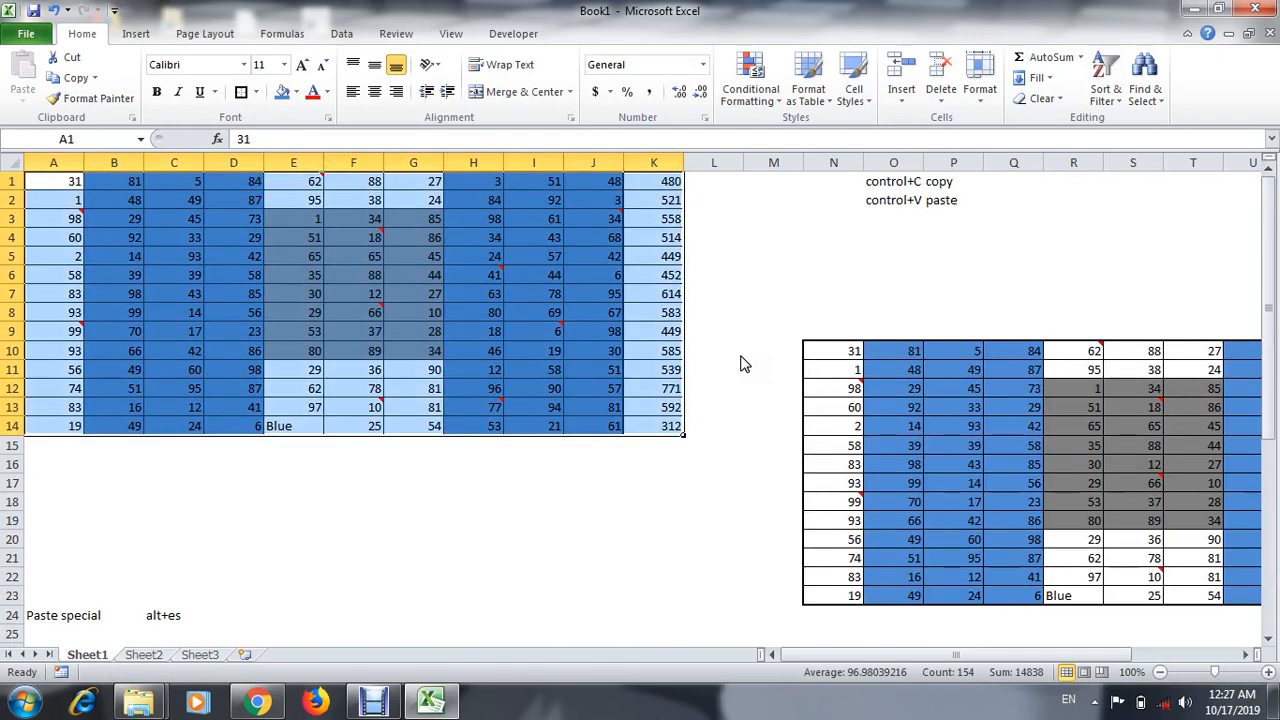
key("ctrl+c")
key("ctrl+Home")
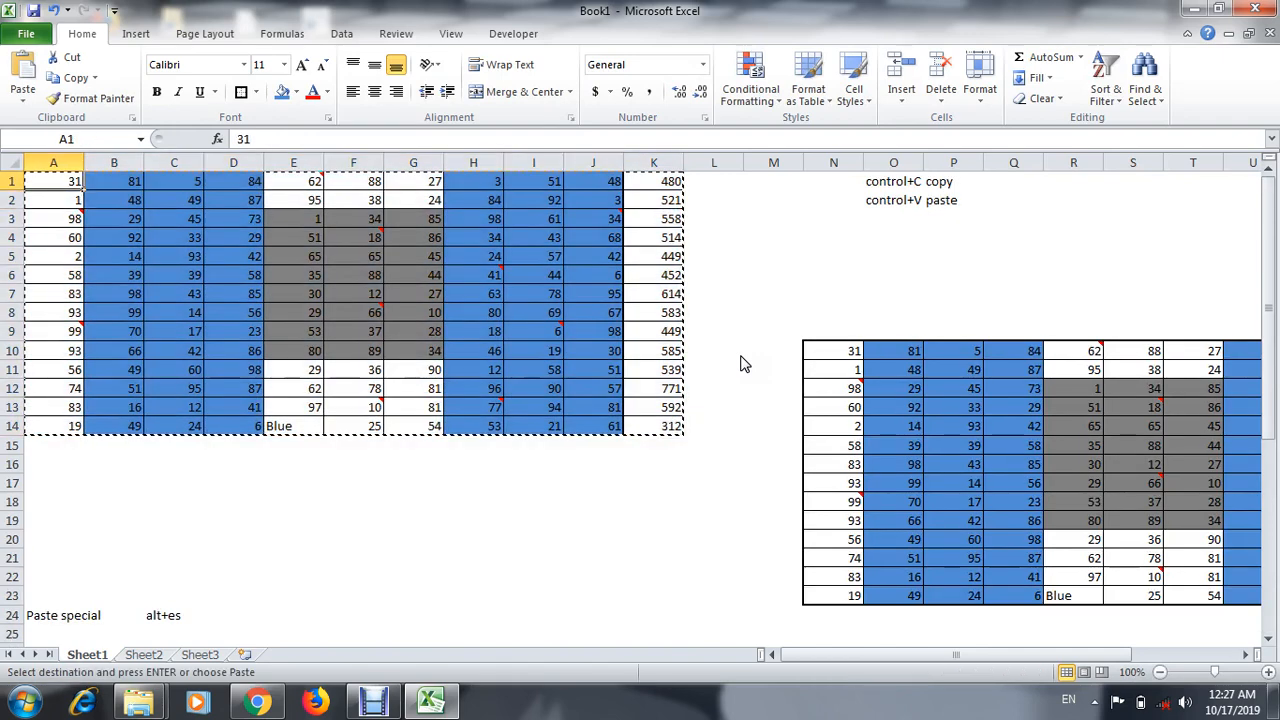
key("Right")
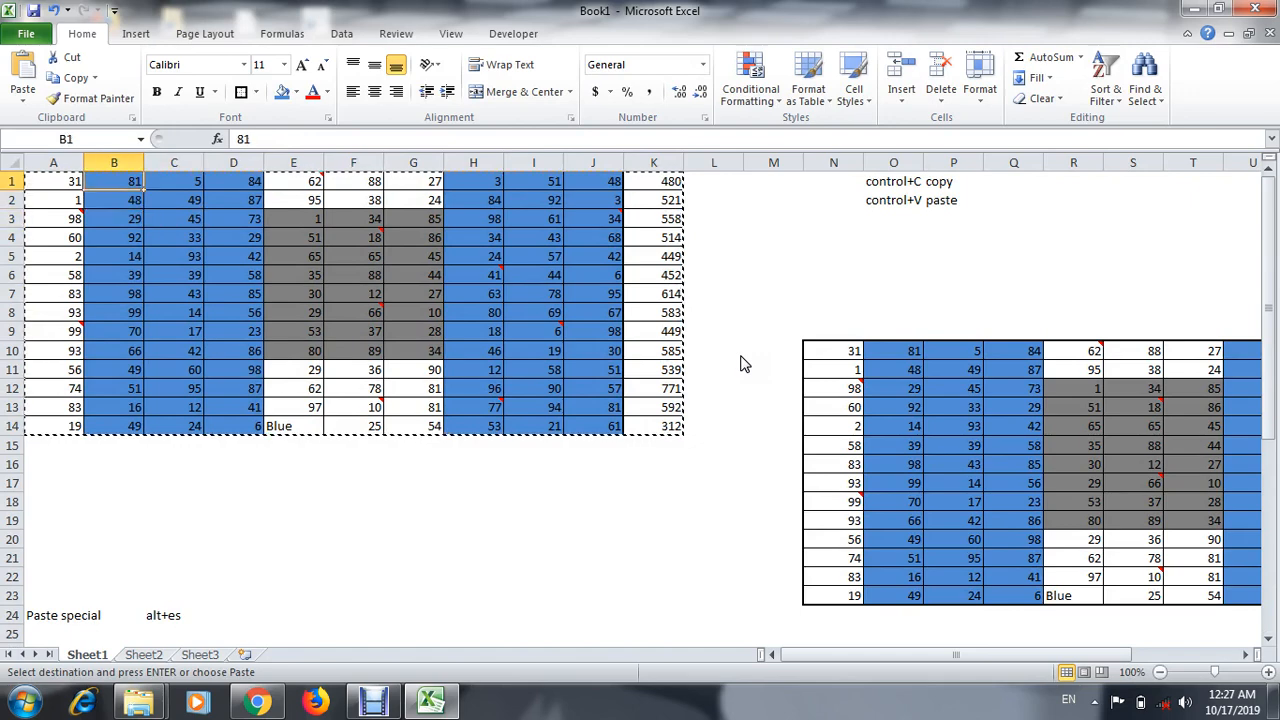
key("Left")
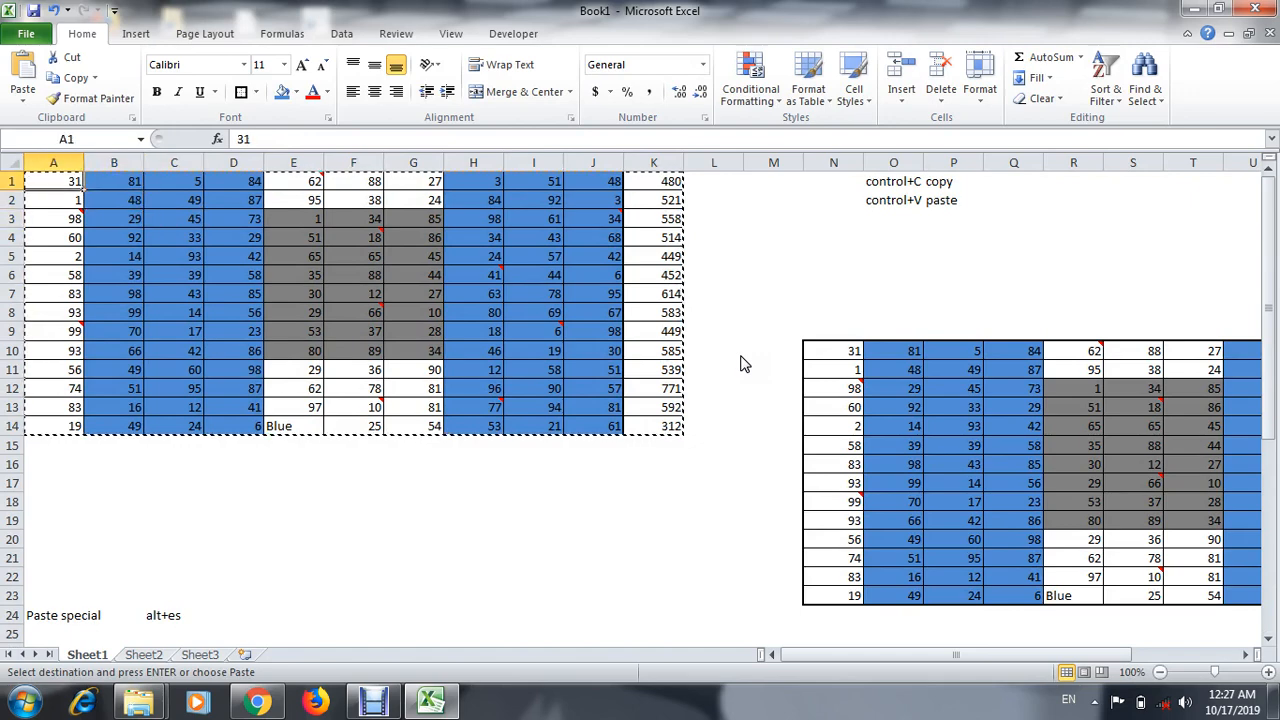
Step: Paste only the formats of the copied table at A49, below the pasted values, using Paste Special with the Formats option
key("ctrl+shift+Right")
key("ctrl+shift+Down")
key("Down")
key("Down")
key("Down")
key("Down")
key("Down")
key("Down")
key("Down")
key("Down")
key("Down")
key("Down")
key("Down")
key("Down")
key("Down")
key("Down")
key("Down")
key("Down")
key("Down")
key("Down")
key("Down")
key("Down")
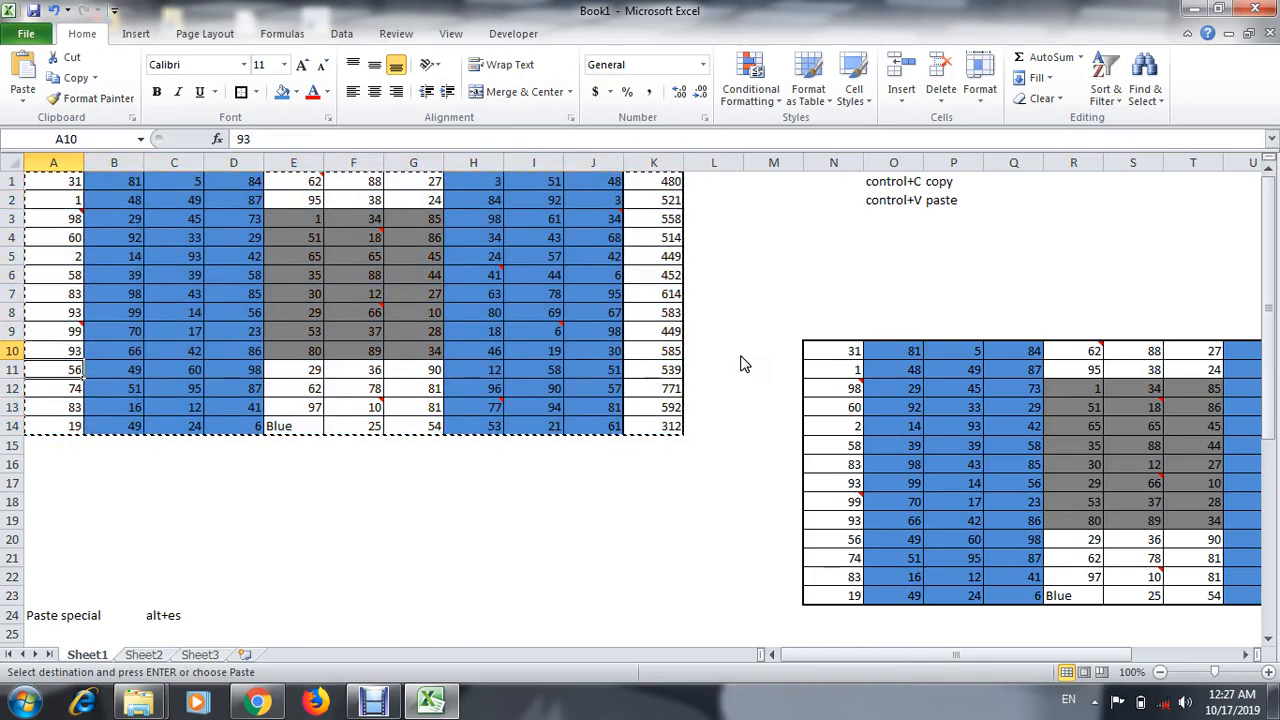
key("Down")
key("Down")
key("Down")
key("Down")
key("Down")
key("Down")
key("Down")
key("Down")
key("Down")
key("Down")
key("Down")
key("Down")
key("Down")
key("Down")
key("Down")
key("Down")
key("Down")
key("Down")
key("Down")
key("Down")
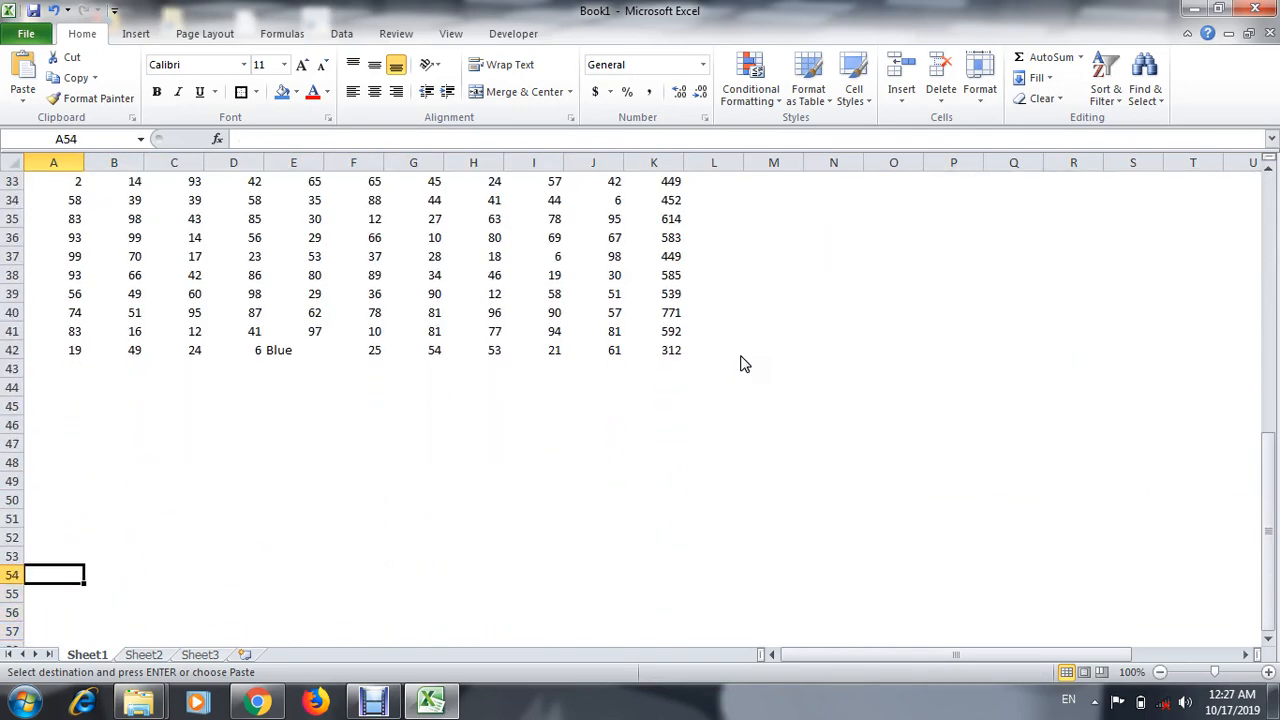
key("Up")
key("Up")
key("alt+e")
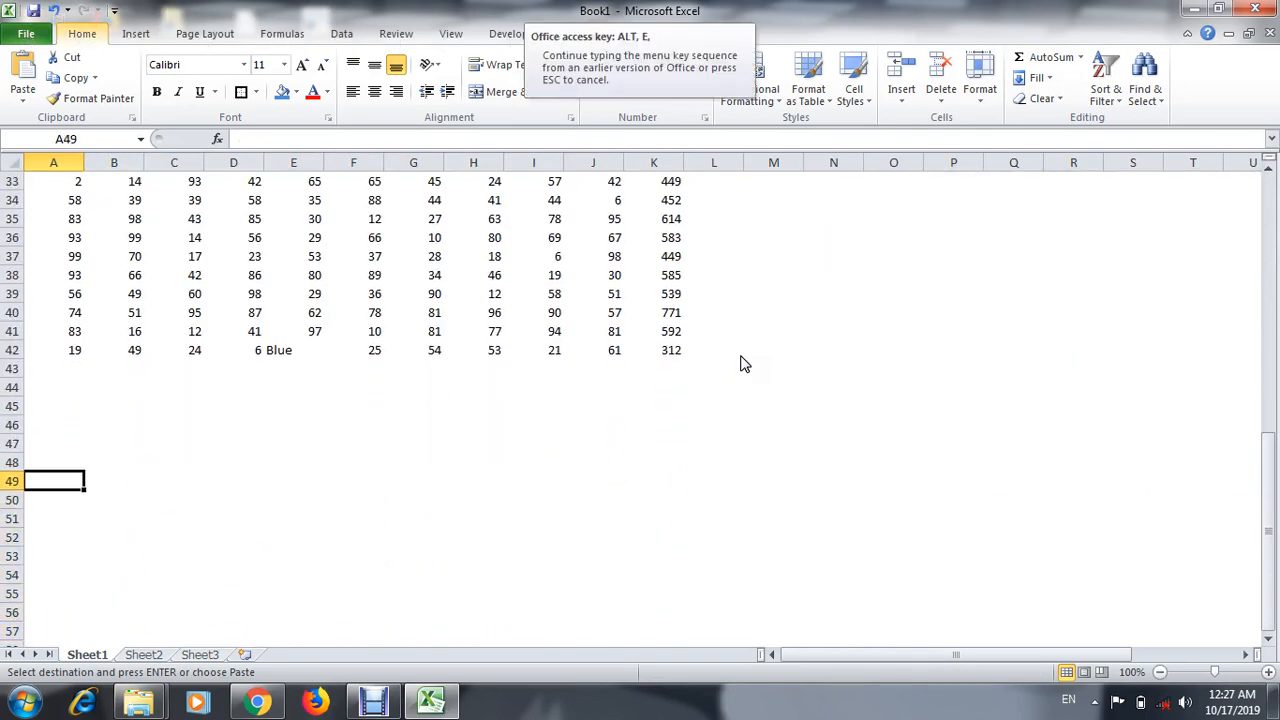
key("s")
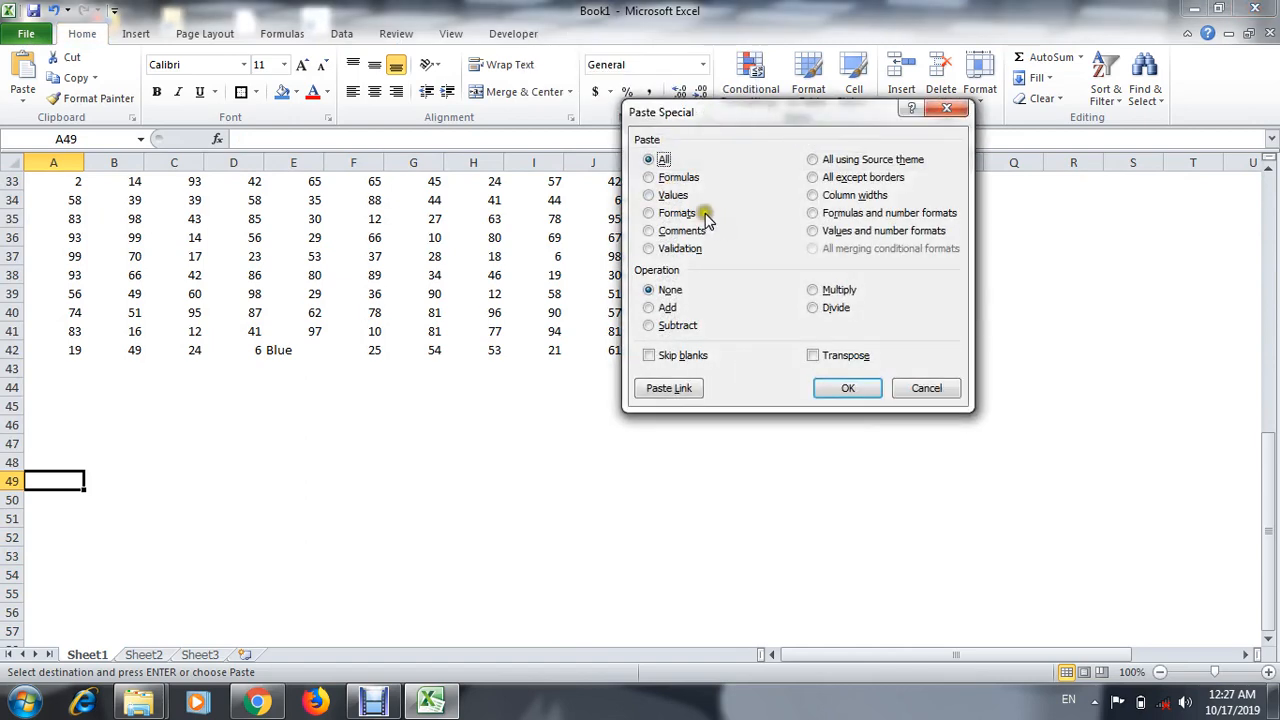
key("t")
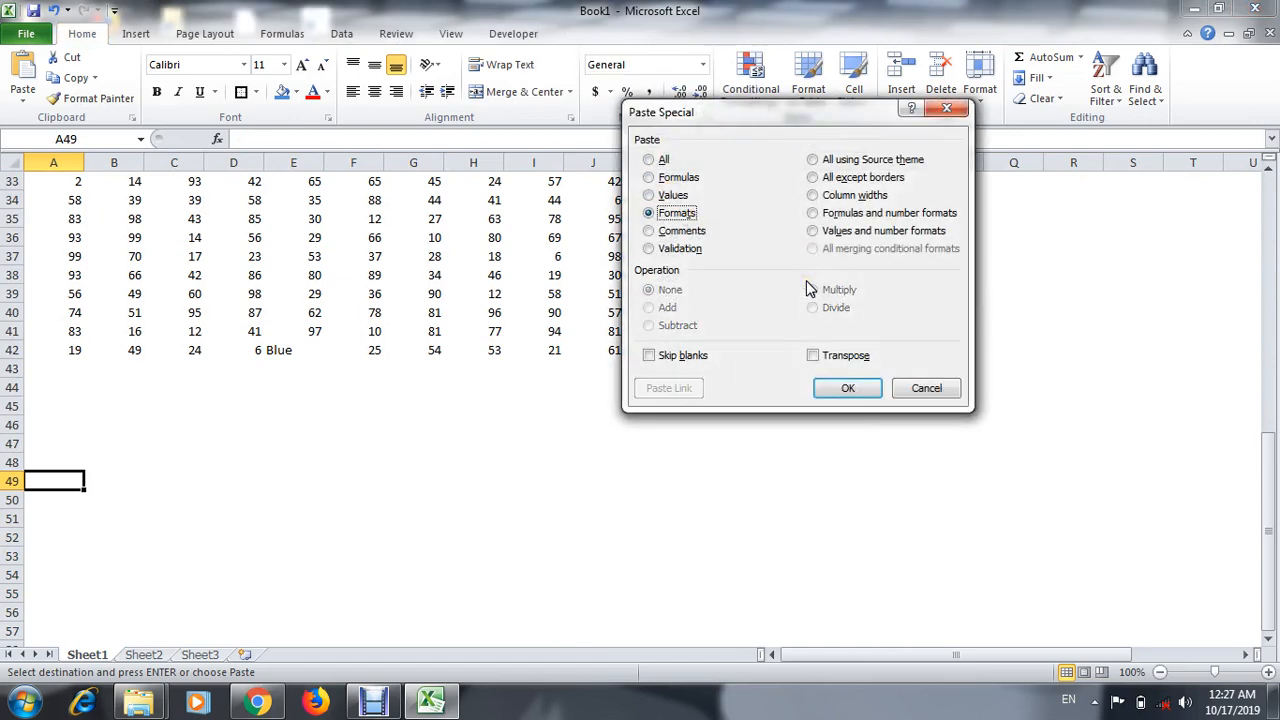
key("Return")
Step: End copy mode and examine the pasted formatting in the empty block A49:K62
key("Down")
key("Down")
key("Down")
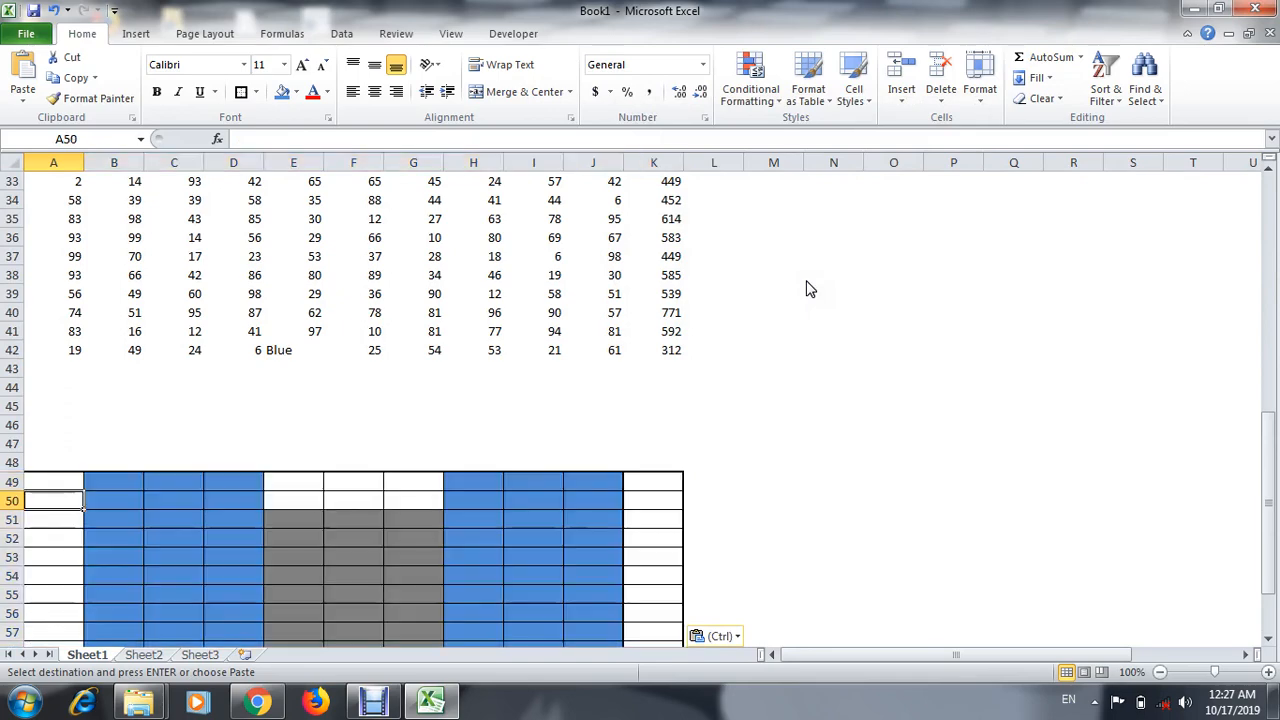
key("ctrl")
key("Escape")
key("Right")
key("Down")
key("Down")
key("Down")
key("Down")
key("Down")
key("Down")
key("Down")
key("Down")
key("Down")
key("Down")
key("Down")
key("Down")
key("Down")
key("Down")
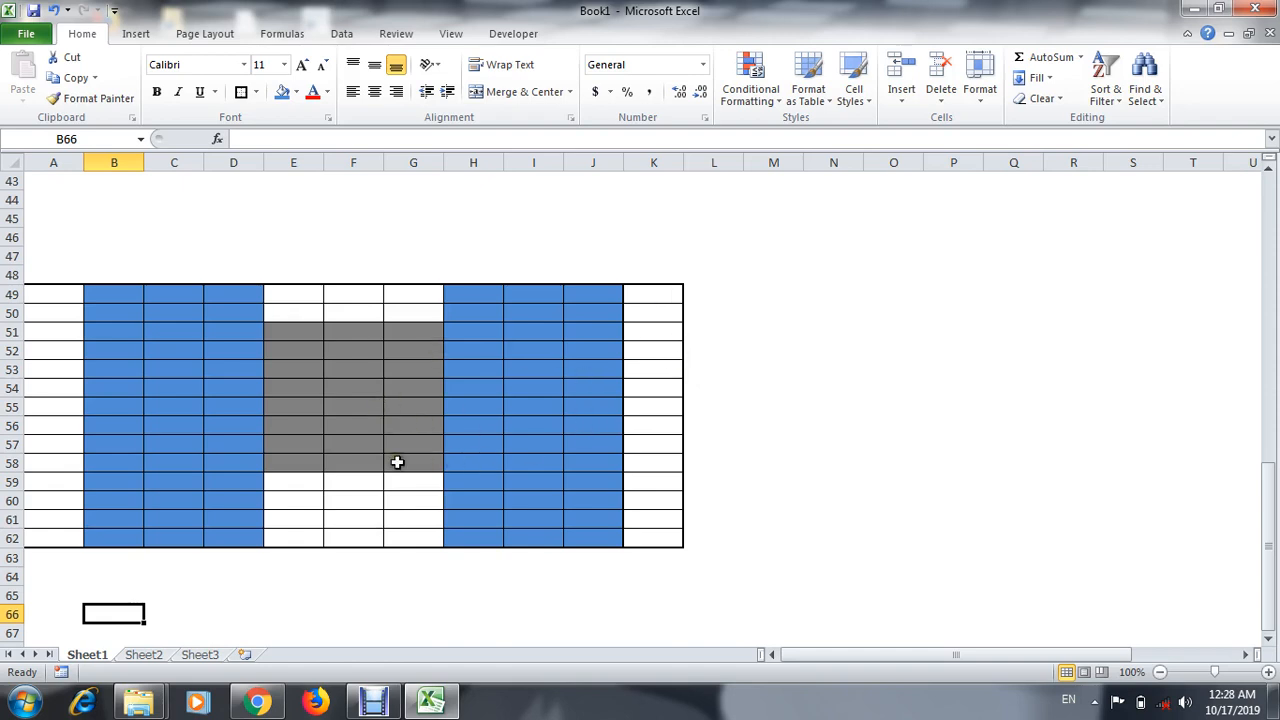
left_click(526, 394)
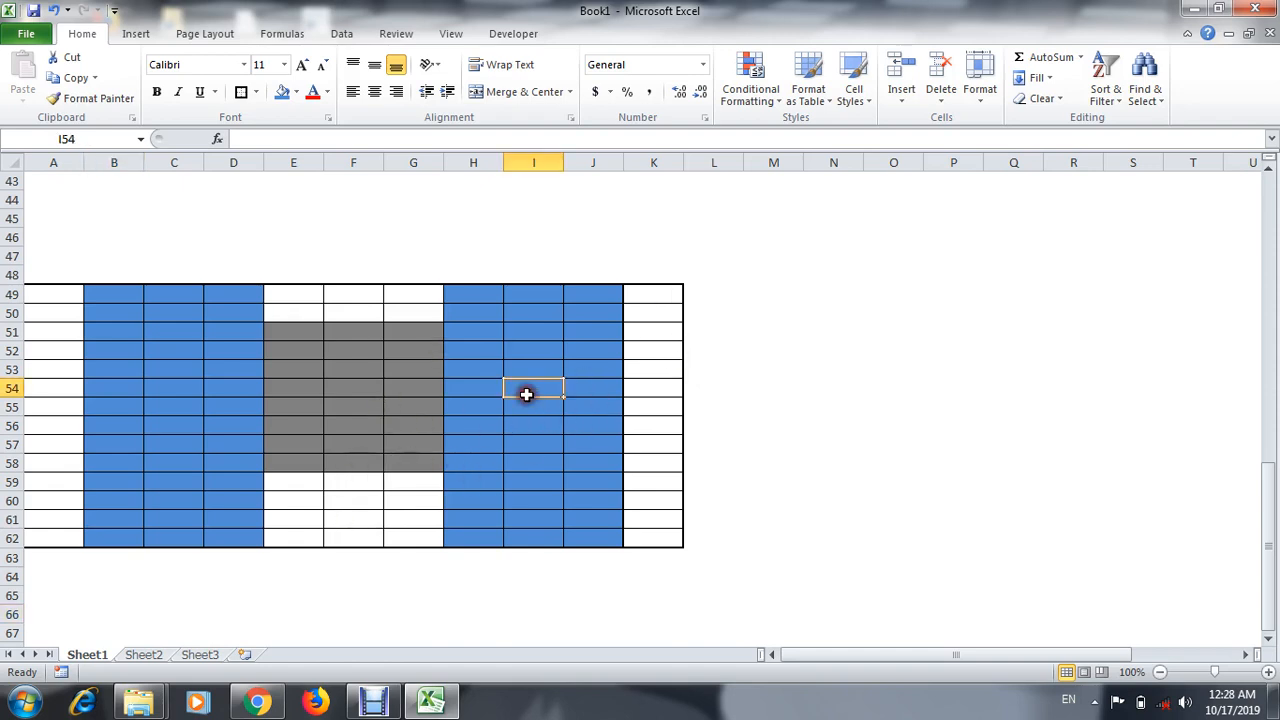
Step: Enter the shortcut note alt+est in A46, above the pasted formatting block
key("Left")
key("Home")
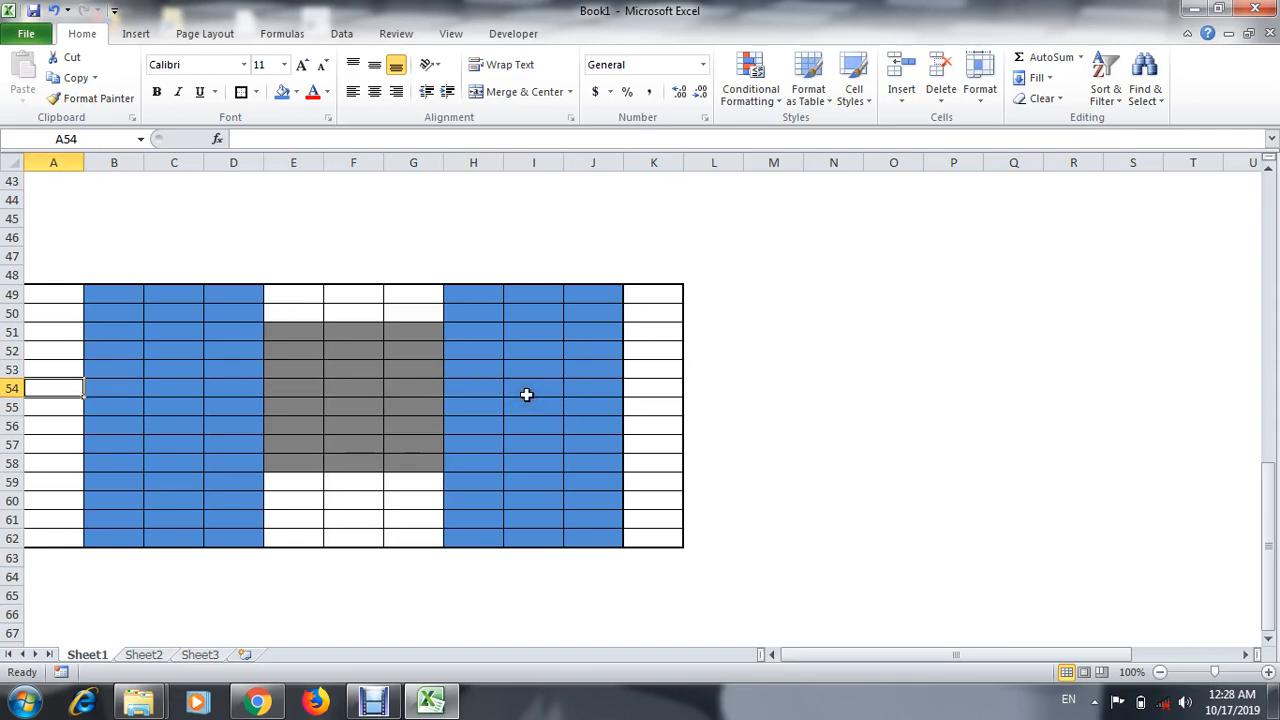
key("ctrl+Up")
key("ctrl+Up")
key("ctrl+Up")
key("Down")
key("Down")
key("Down")
key("Down")
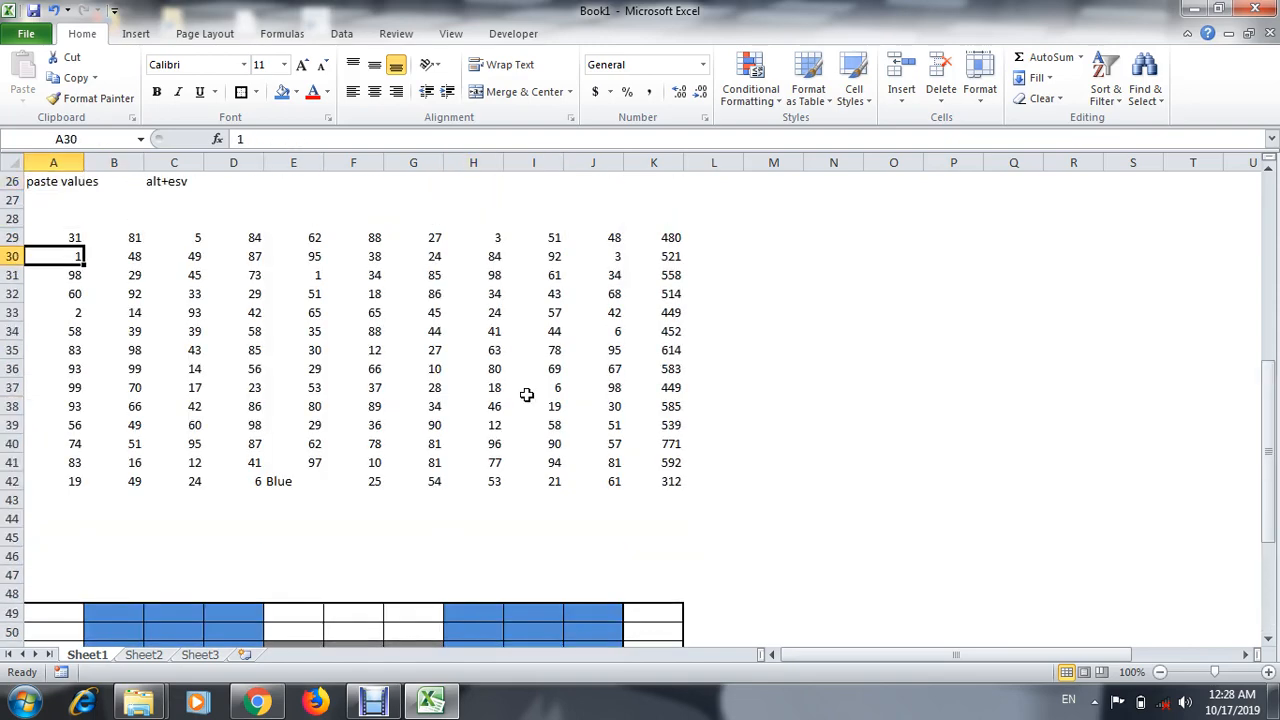
key("Down")
key("Down")
key("Down")
key("Down")
key("Down")
key("Down")
key("Down")
key("Down")
key("Down")
key("Down")
key("Down")
key("Down")
key("Down")
key("Down")
key("Down")
key("Down")
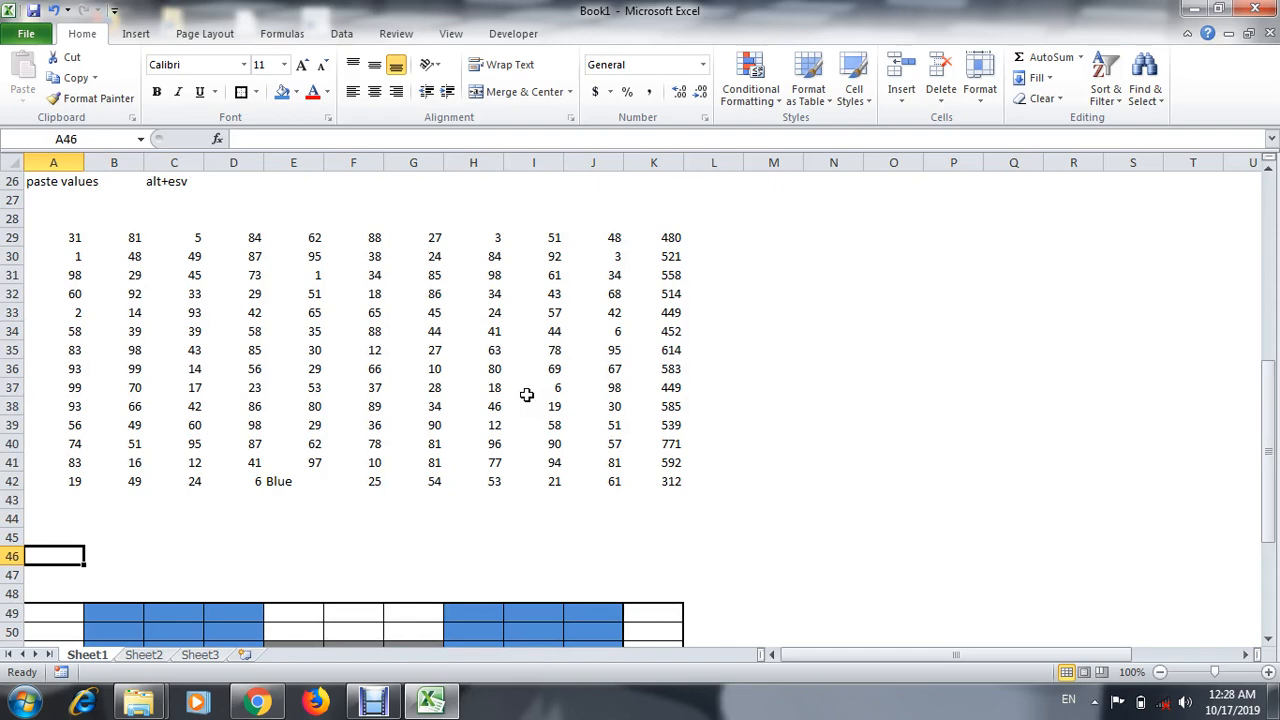
type("alt+es")
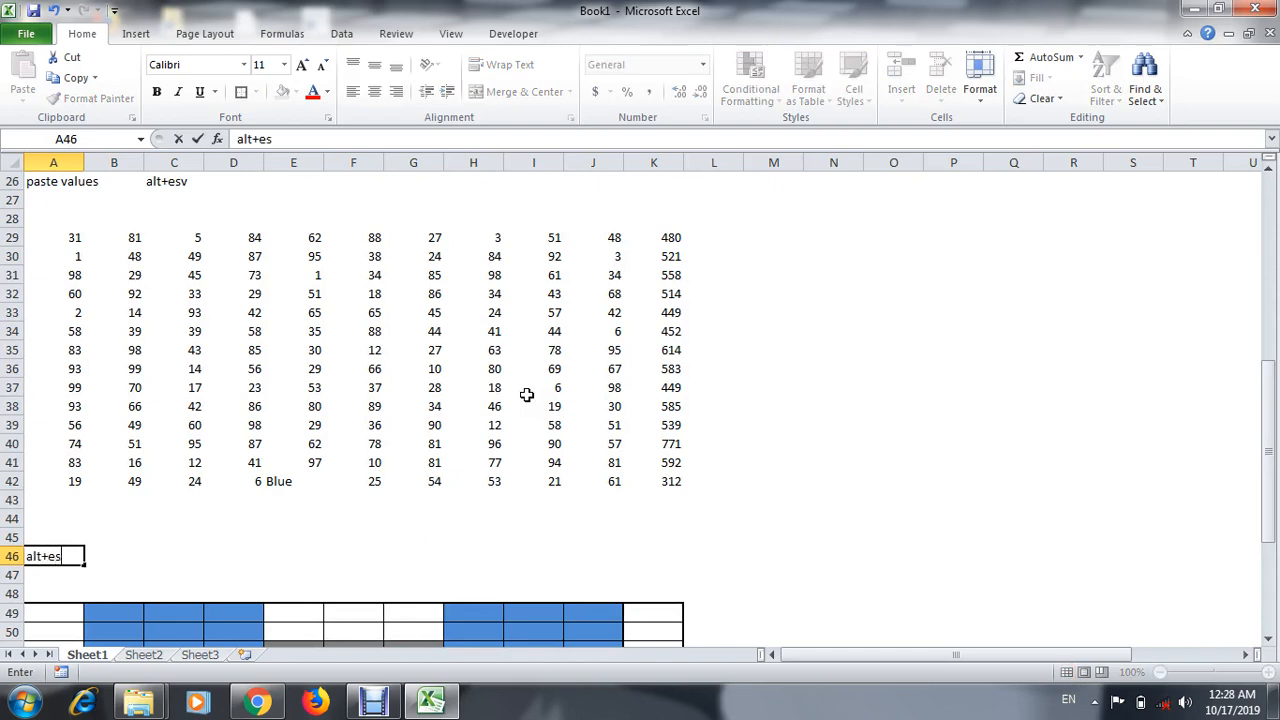
key("Return")
Step: Enter the label format pasting in C46, beside the alt+est note
key("Up")
key("Right")
key("Right")
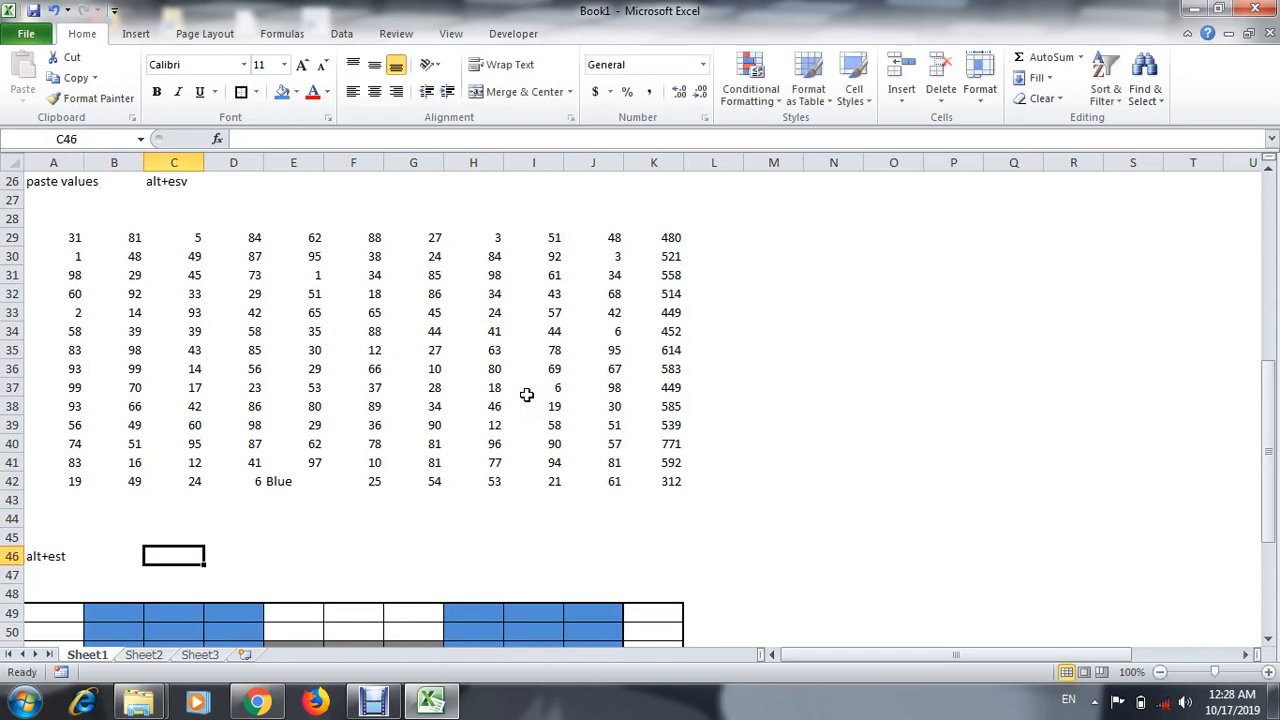
type("format pasting")
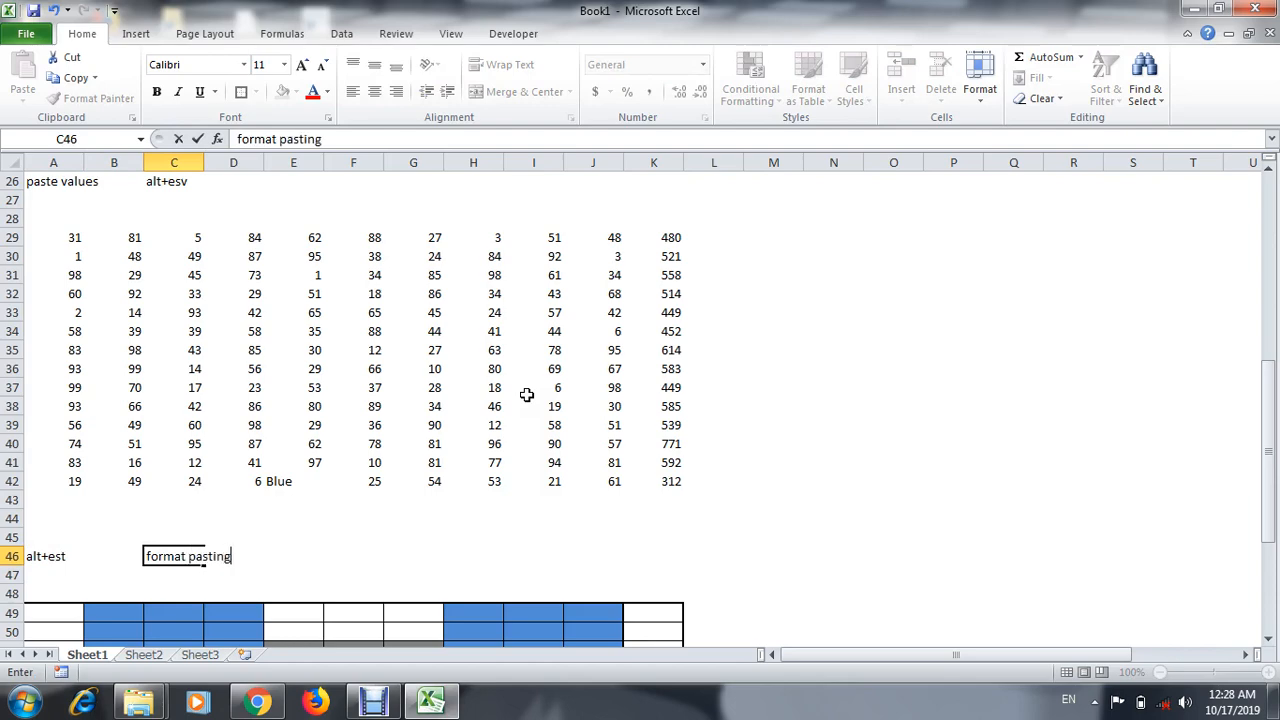
key("Return")
key("Up")
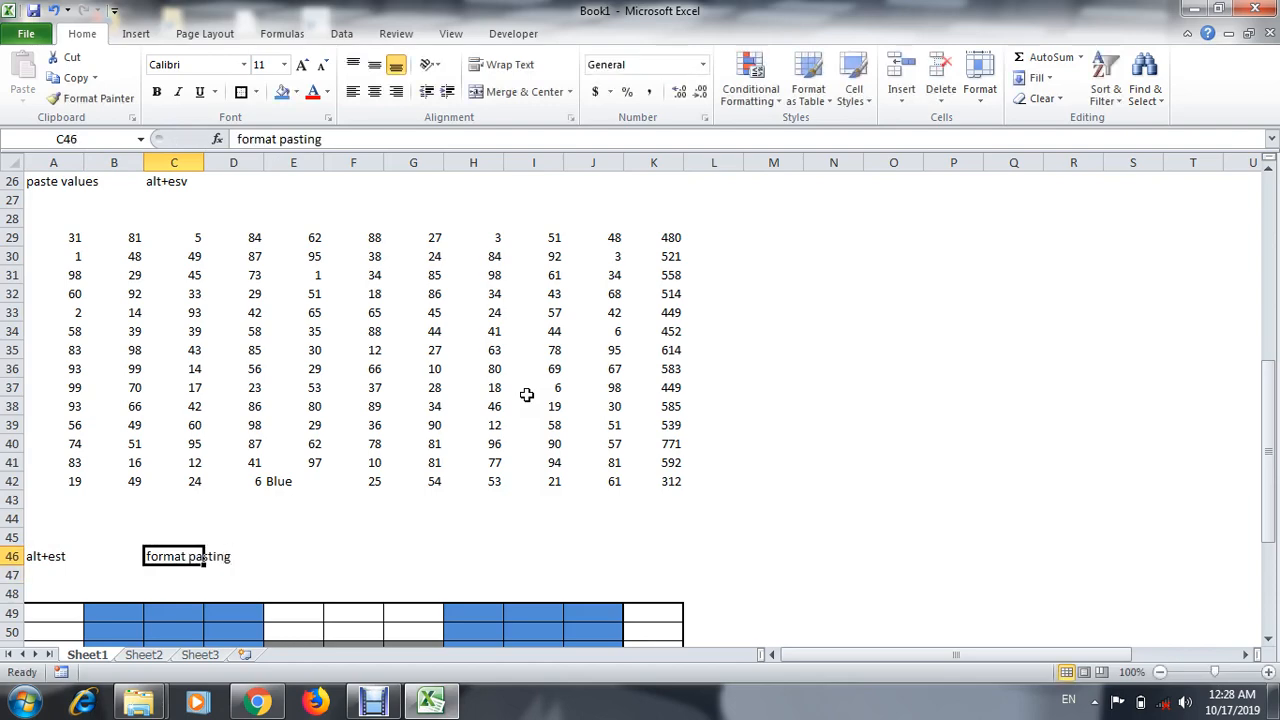
Step: Copy the original table A1:K14 again
key("ctrl+Up")
key("ctrl+Up")
key("ctrl+Up")
key("ctrl+Up")
key("ctrl+Up")
key("ctrl+Up")
key("ctrl+Left")
key("ctrl+shift+Right")
key("ctrl+shift+Down")
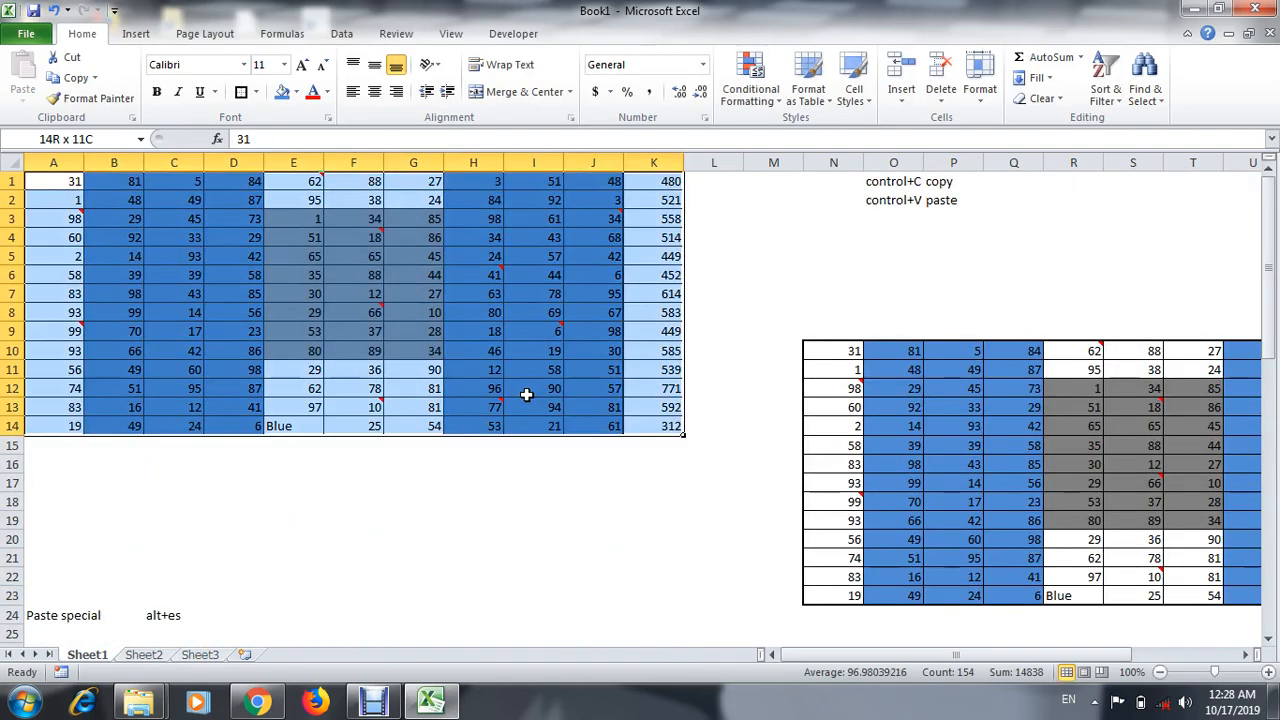
key("ctrl+c")
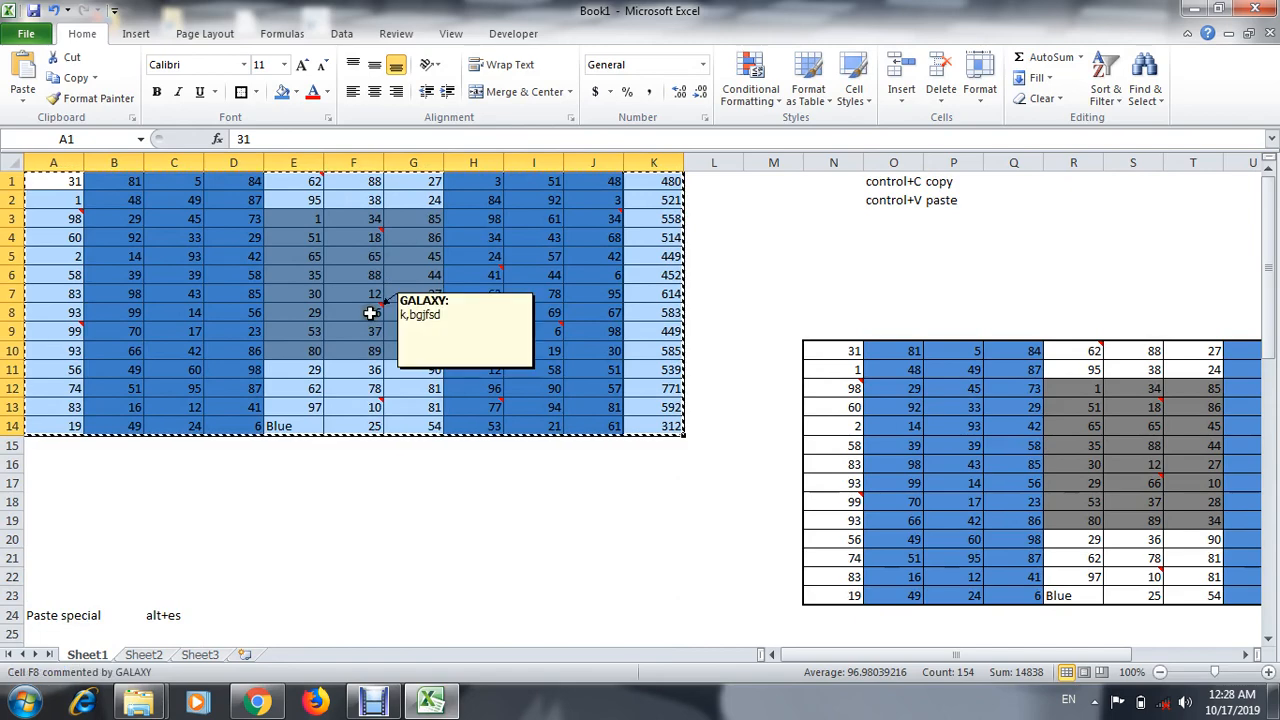
Step: Paste only the comments of the copied table at AC3, using Paste Special with the Comments option
key("Down")
key("Right")
key("Right")
key("Right")
key("Right")
key("Right")
key("Right")
key("Right")
key("Right")
key("Right")
key("Right")
key("Right")
key("Right")
key("Right")
key("Right")
key("Right")
key("Right")
key("Right")
key("Right")
key("Right")
key("Right")
key("Right")
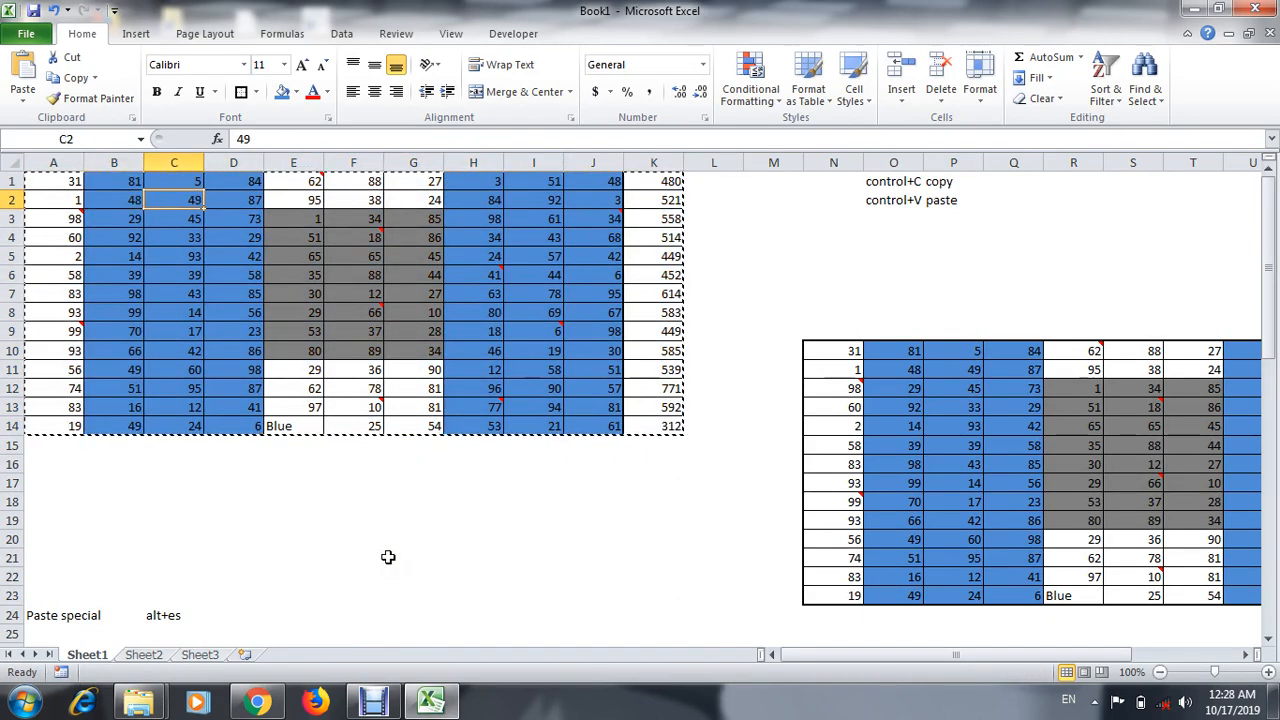
key("Left")
key("Left")
key("Left")
key("Left")
key("Left")
key("Left")
key("Left")
key("Left")
key("Left")
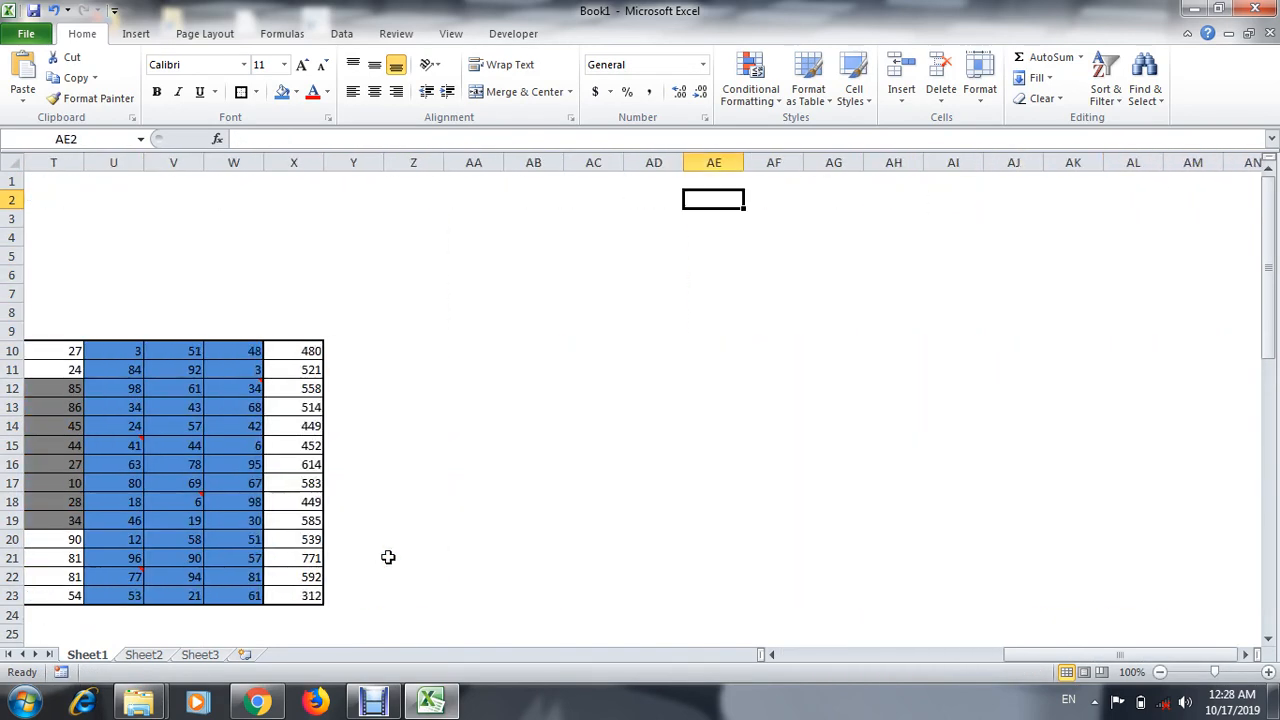
key("Down")
key("alt")
key("h")
key("v")
key("s")
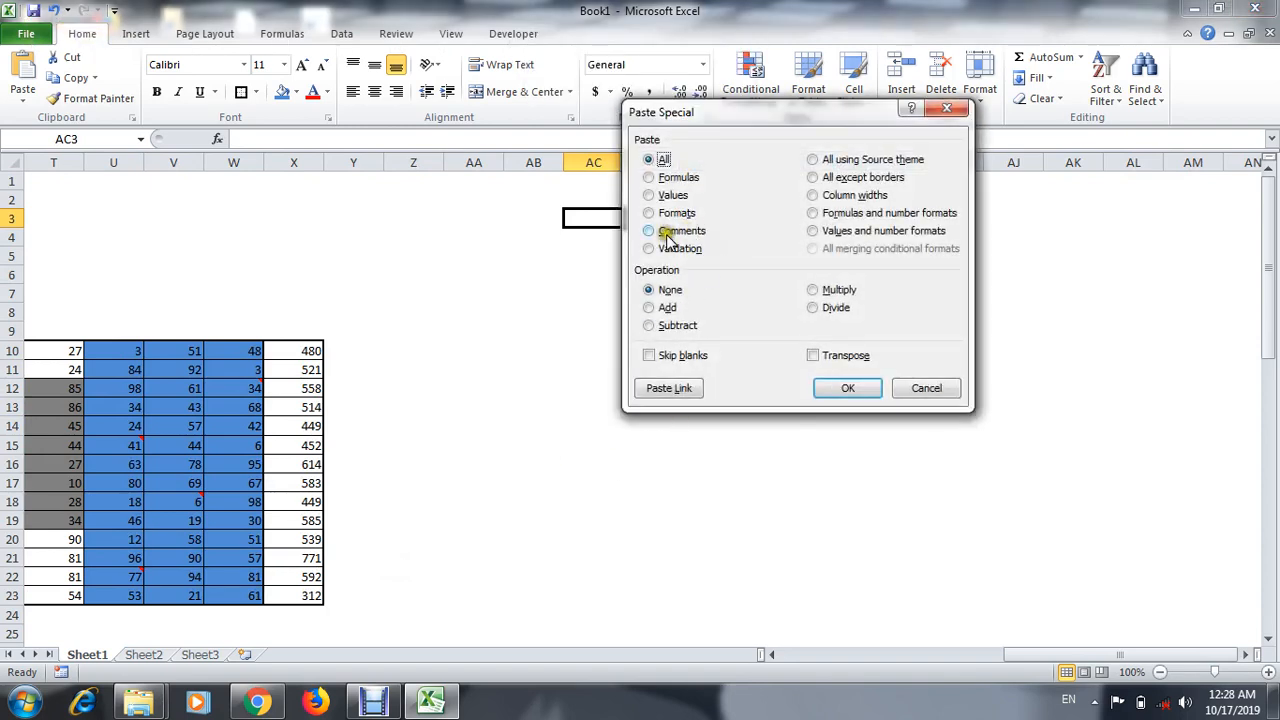
key("c")
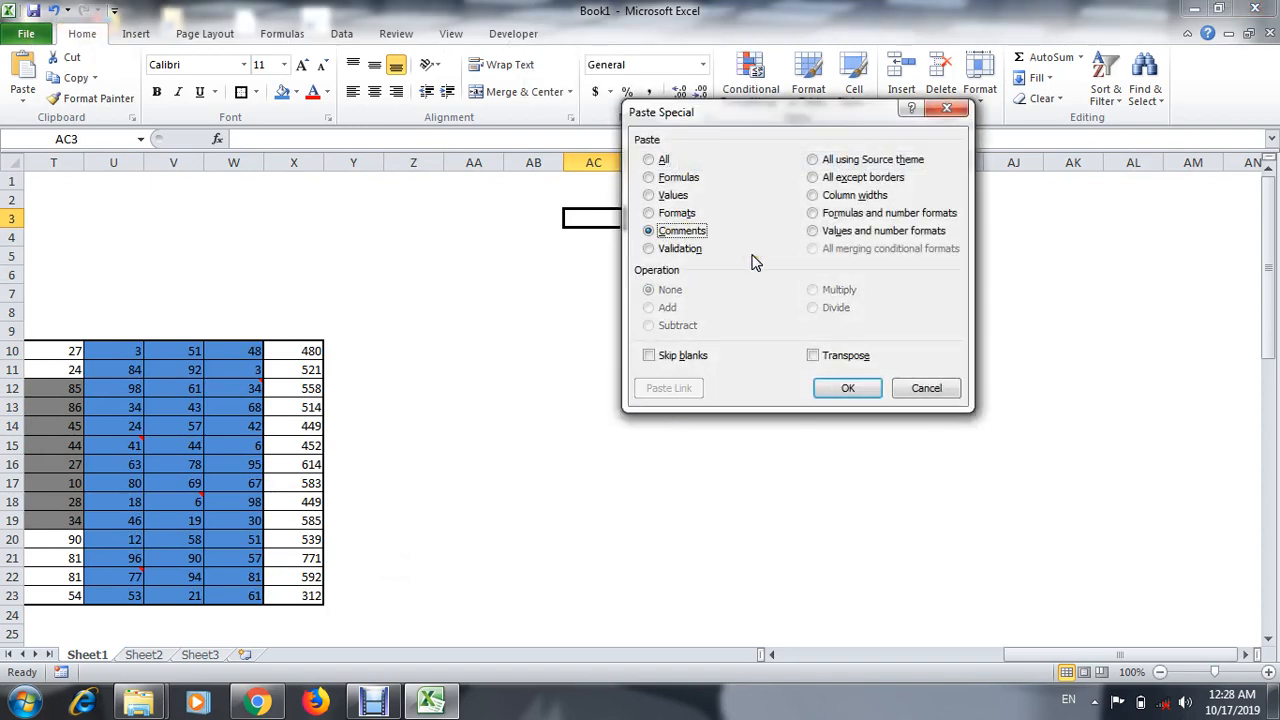
key("Return")
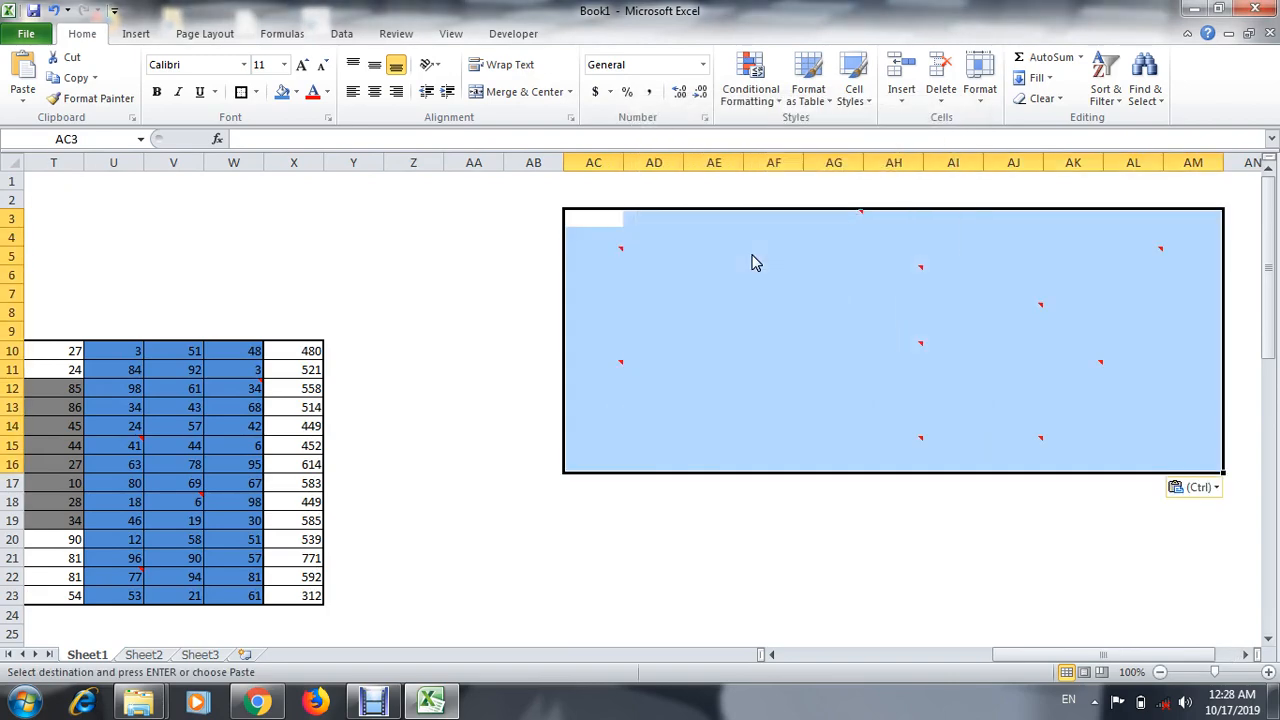
Step: Deselect the pasted range, end copy mode and inspect the pasted comments in cells such as AH6 and AH15
left_click(791, 307)
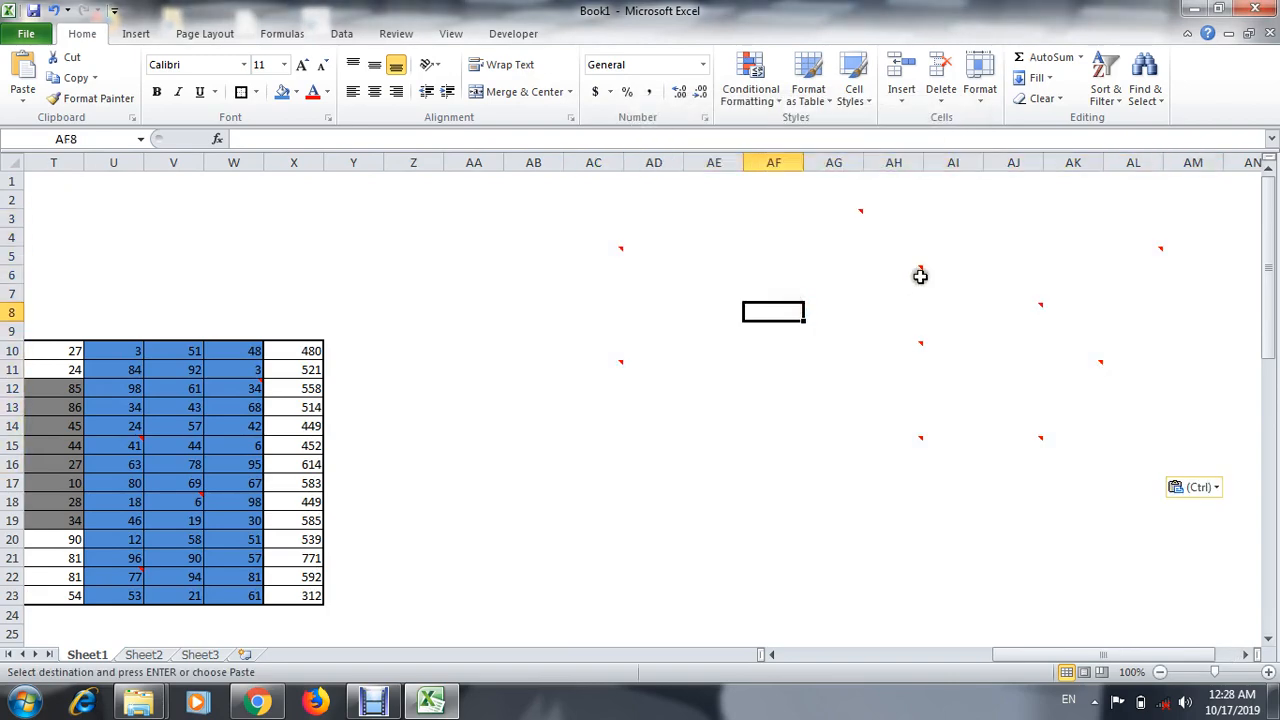
mouse_move(917, 271)
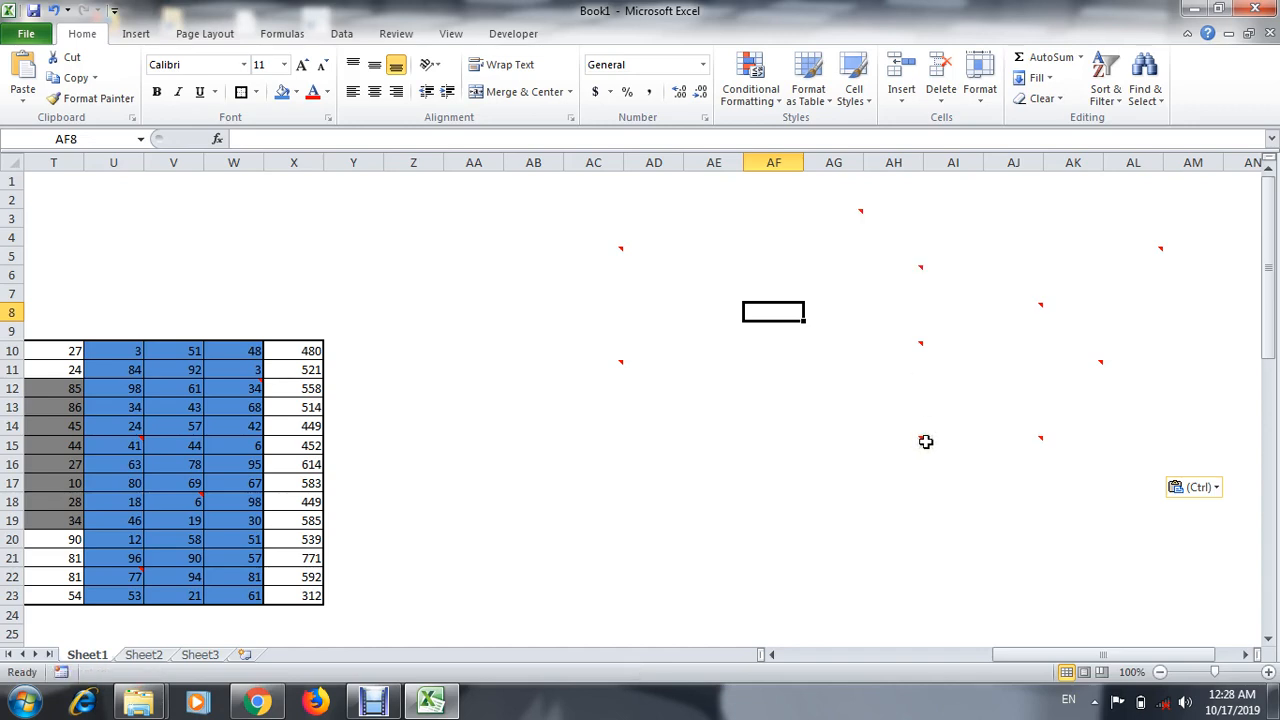
mouse_move(919, 441)
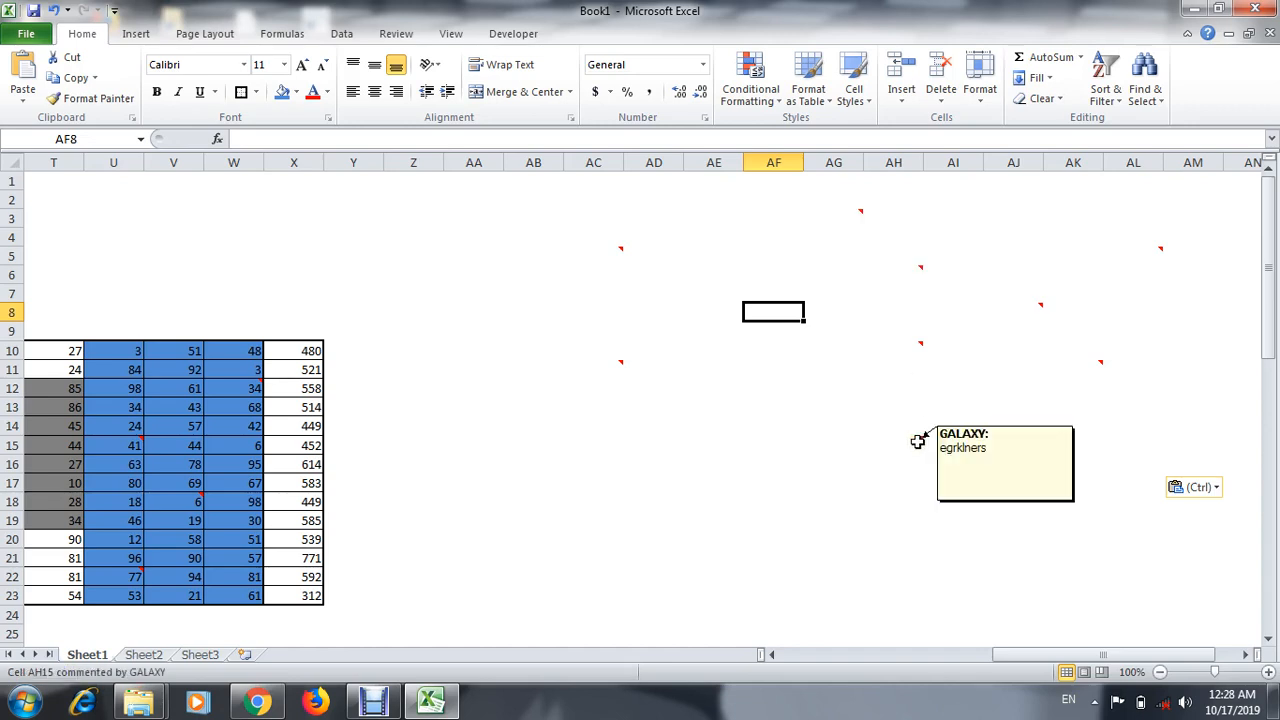
Step: Enter the shortcut note alt+esc in X1, above the pasted table copy
key("Left")
key("Left")
key("Left")
key("Left")
key("Left")
key("Left")
key("Left")
key("Left")
key("Up")
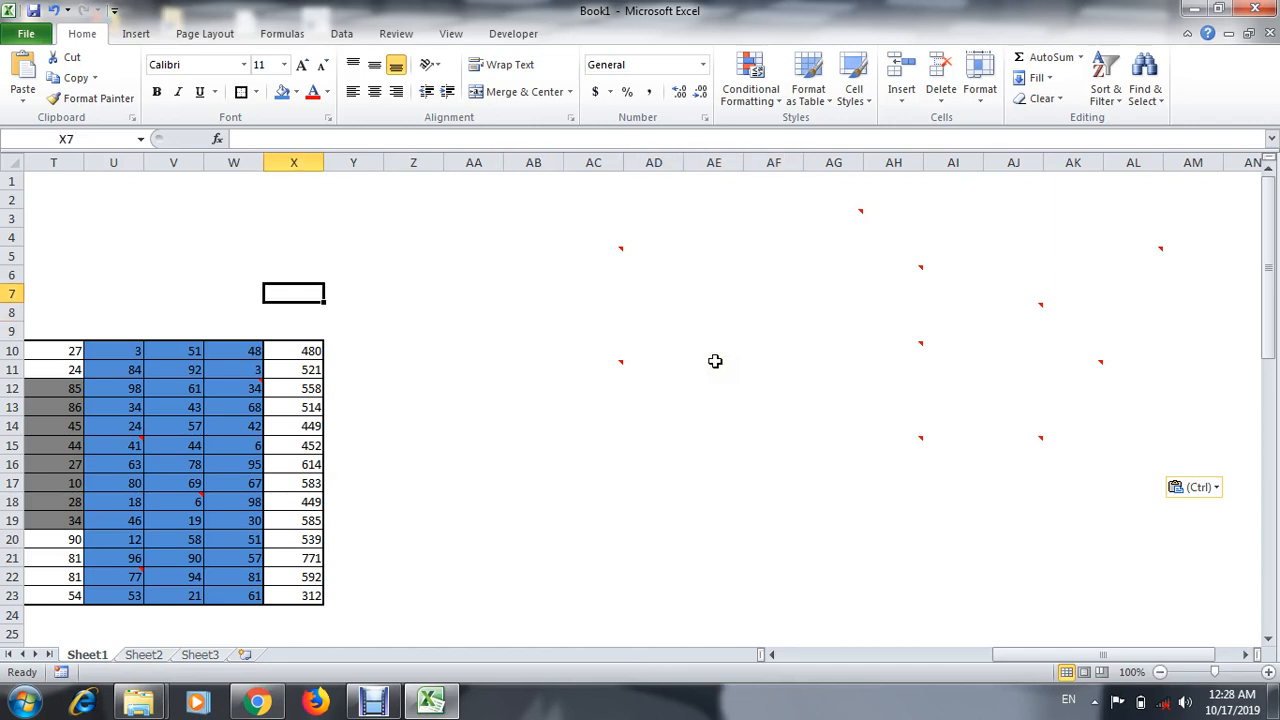
key("Up")
key("Up")
key("Up")
key("Up")
key("Up")
key("Up")
type("al")
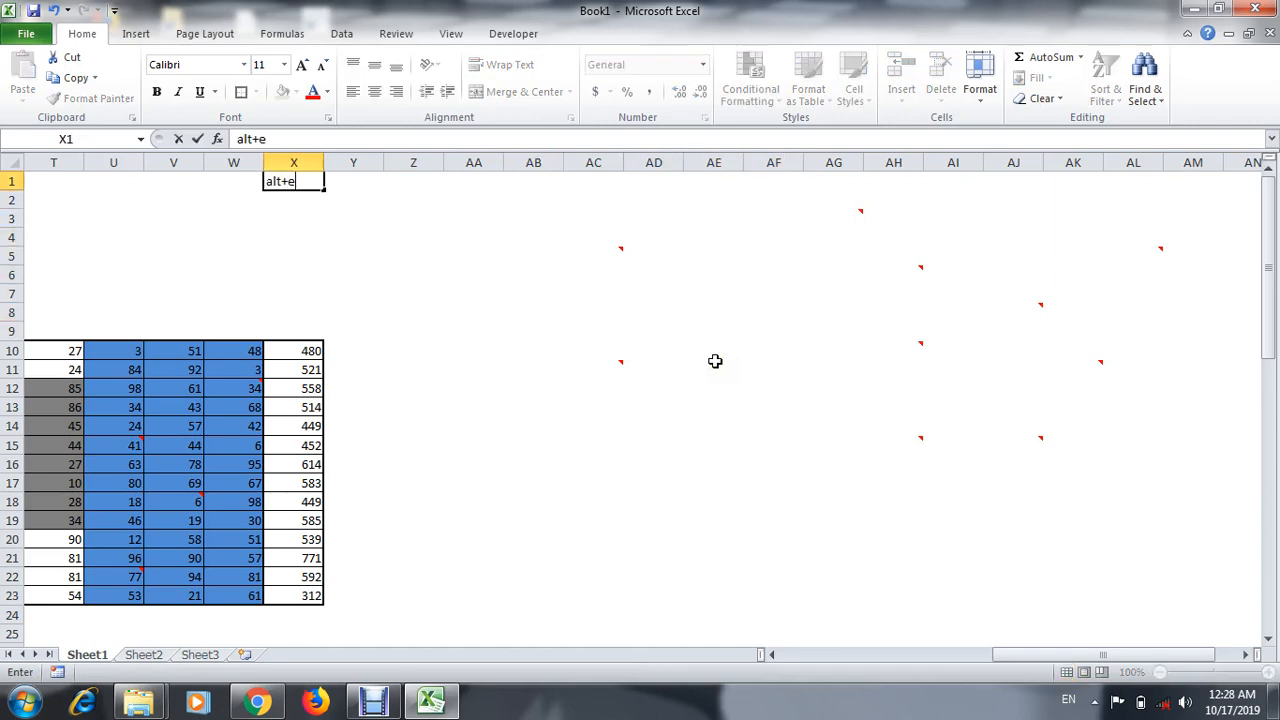
type("t+esc")
key("Tab")
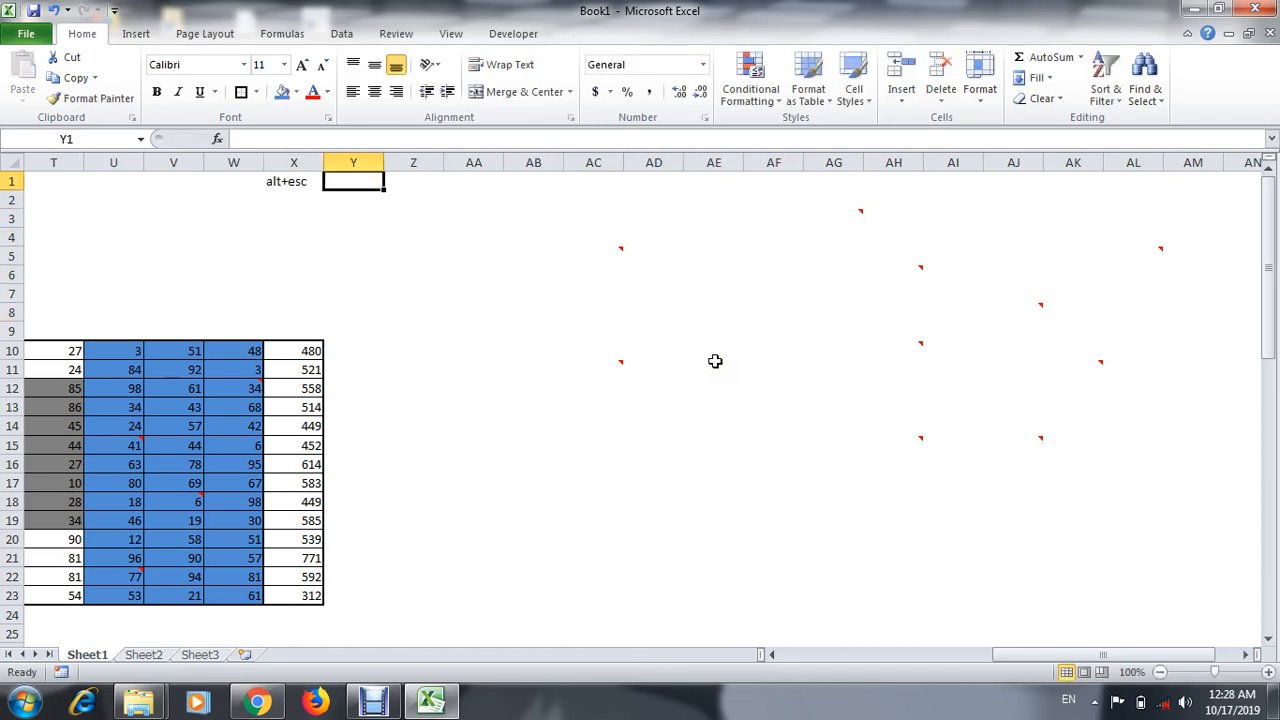
Step: Enter the description "to paste the comment" in Y1, beside the alt+esc note, correcting the spelling of paste
type("t")
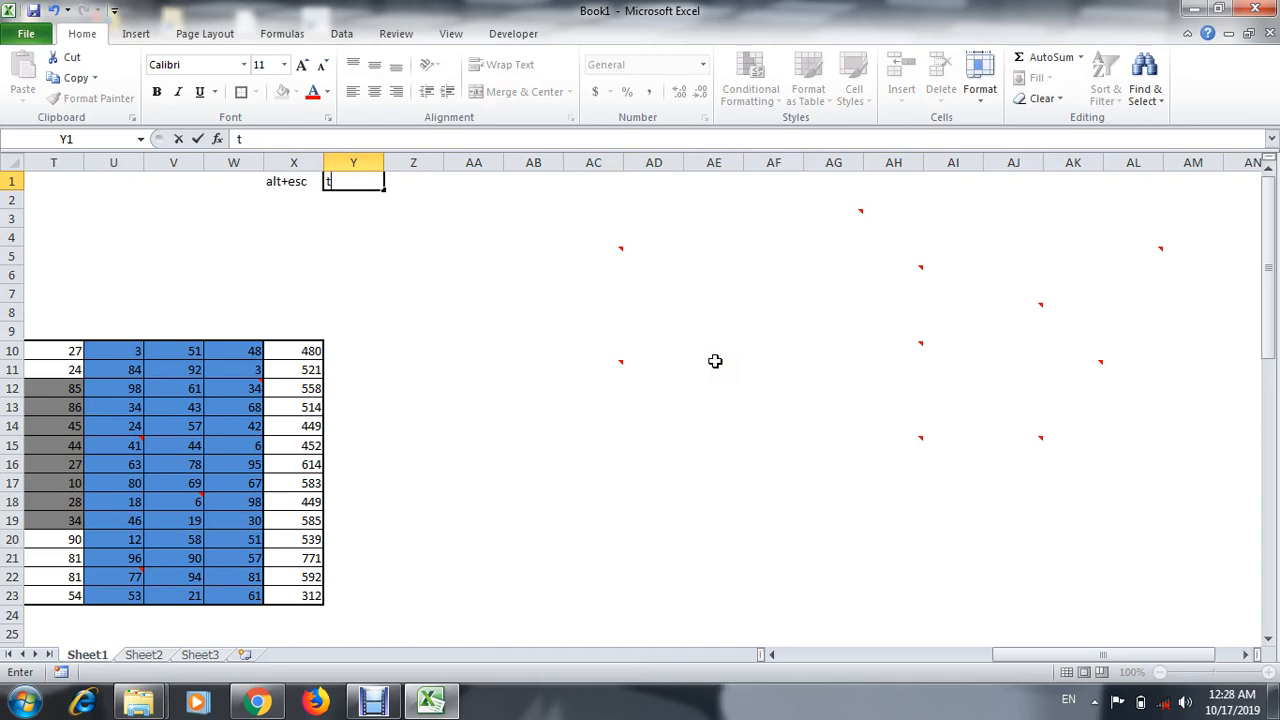
type("p pate the co")
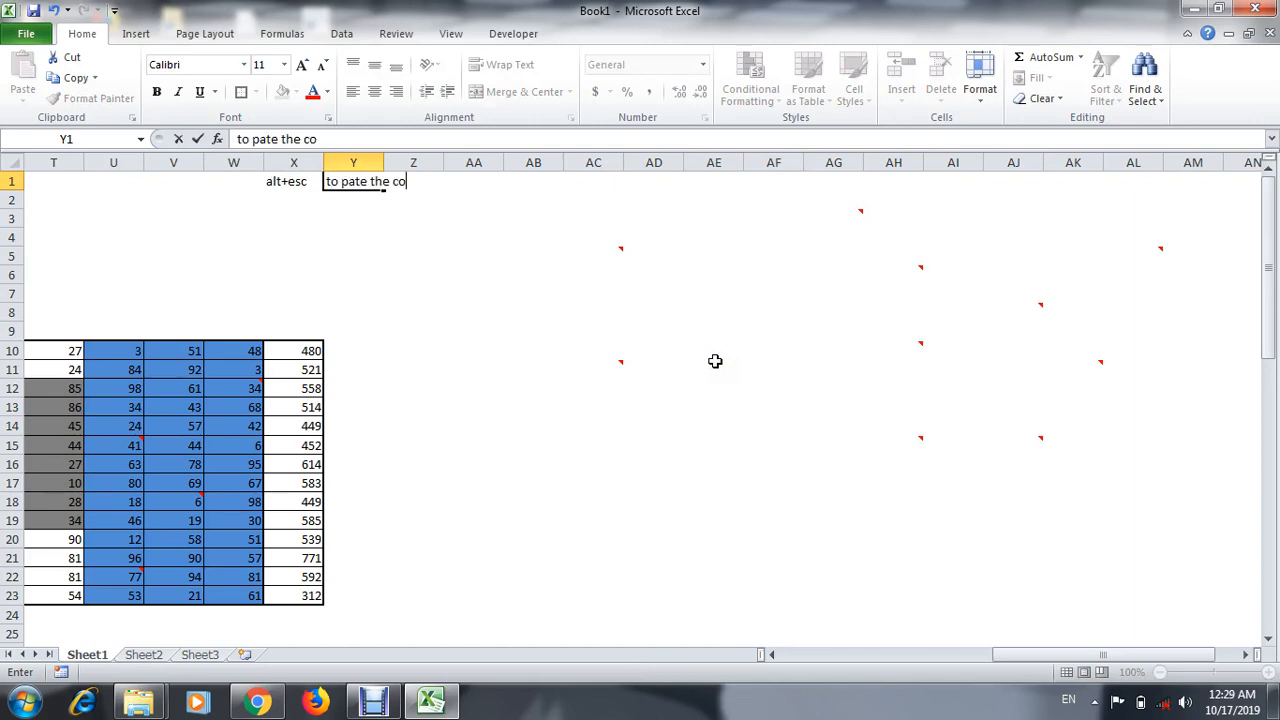
type("mment")
key("Return")
key("Up")
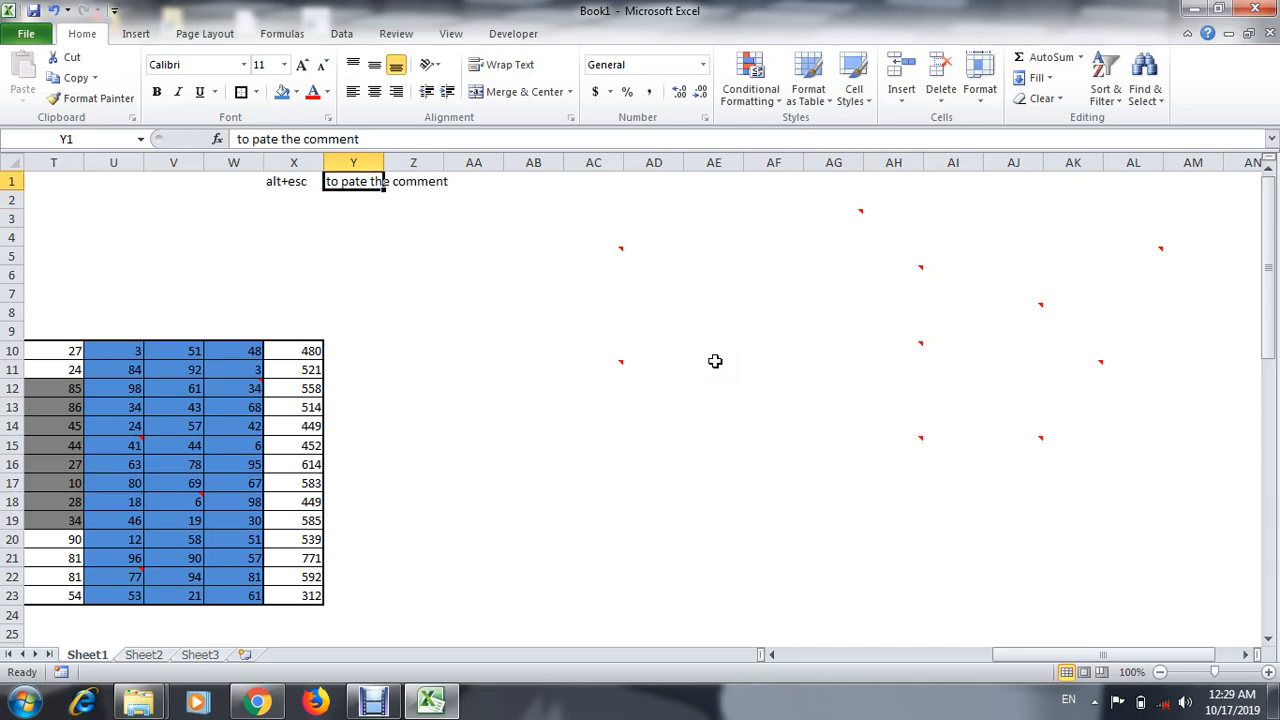
key("F2")
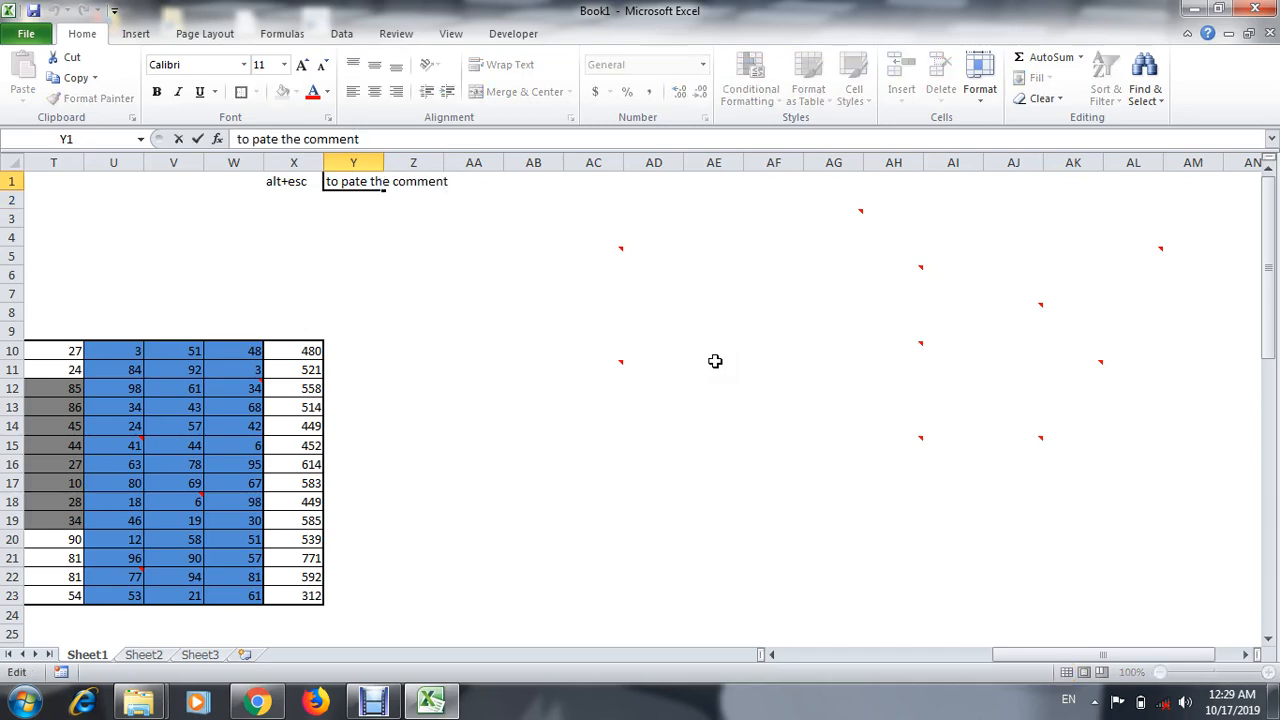
type("s")
key("Return")
key("Up")
Step: Inspect the SUM formulas in column K of the original table, checking several rows from K1 to K6
key("Left")
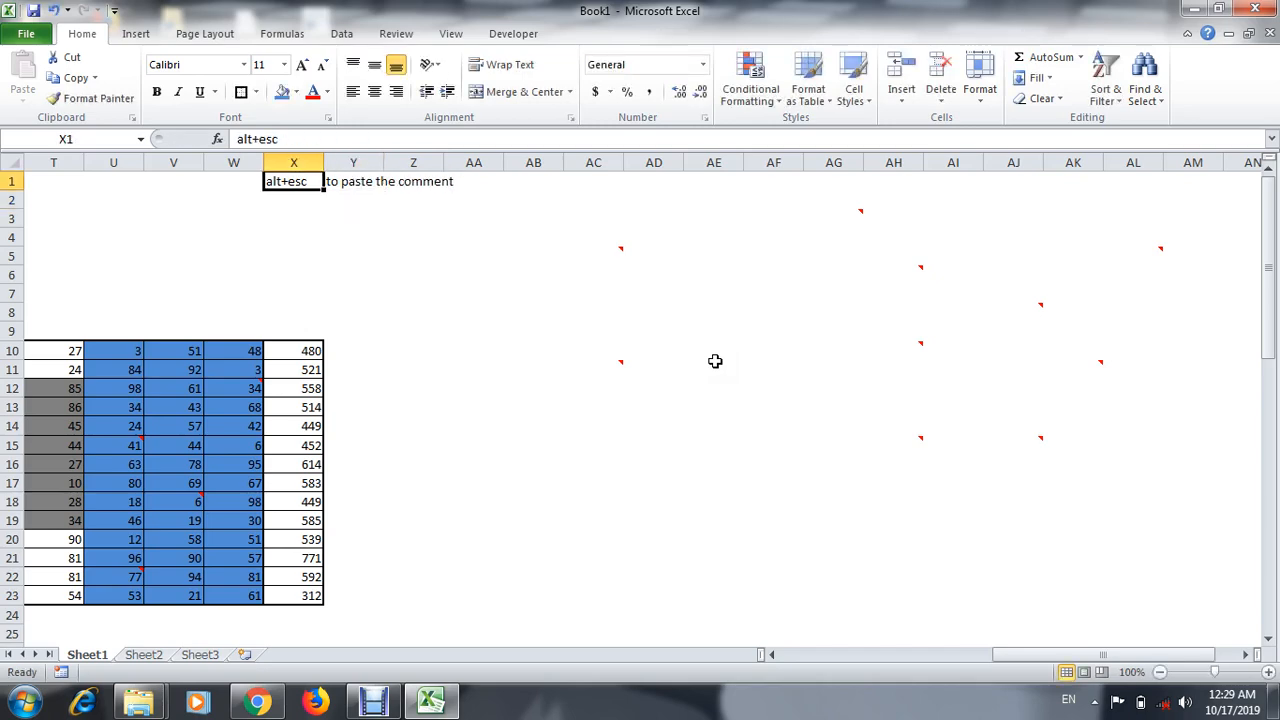
key("Left")
key("Left")
key("Left")
key("Left")
key("Left")
key("Left")
key("Left")
key("Left")
key("Left")
key("Left")
key("Left")
key("Left")
key("Left")
key("Left")
key("Left")
key("Left")
key("Left")
key("Left")
key("Left")
key("Left")
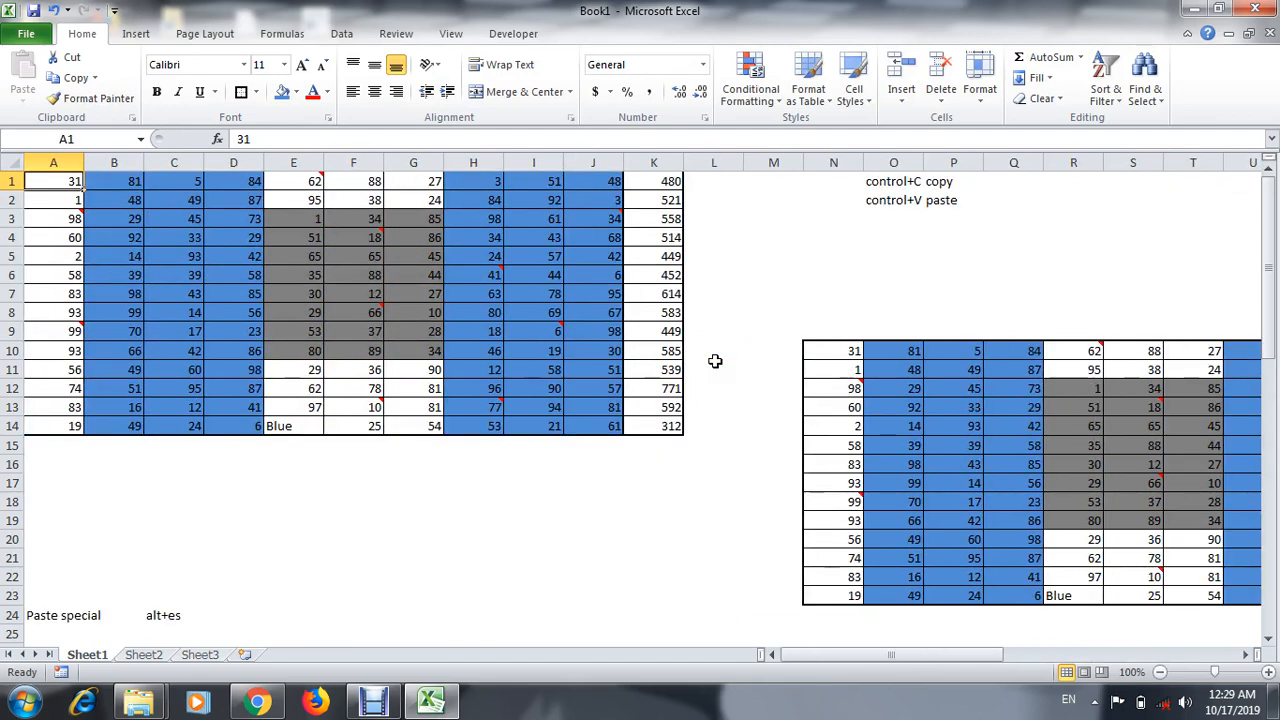
key("ctrl+Right")
key("F2")
key("Escape")
key("Down")
key("Down")
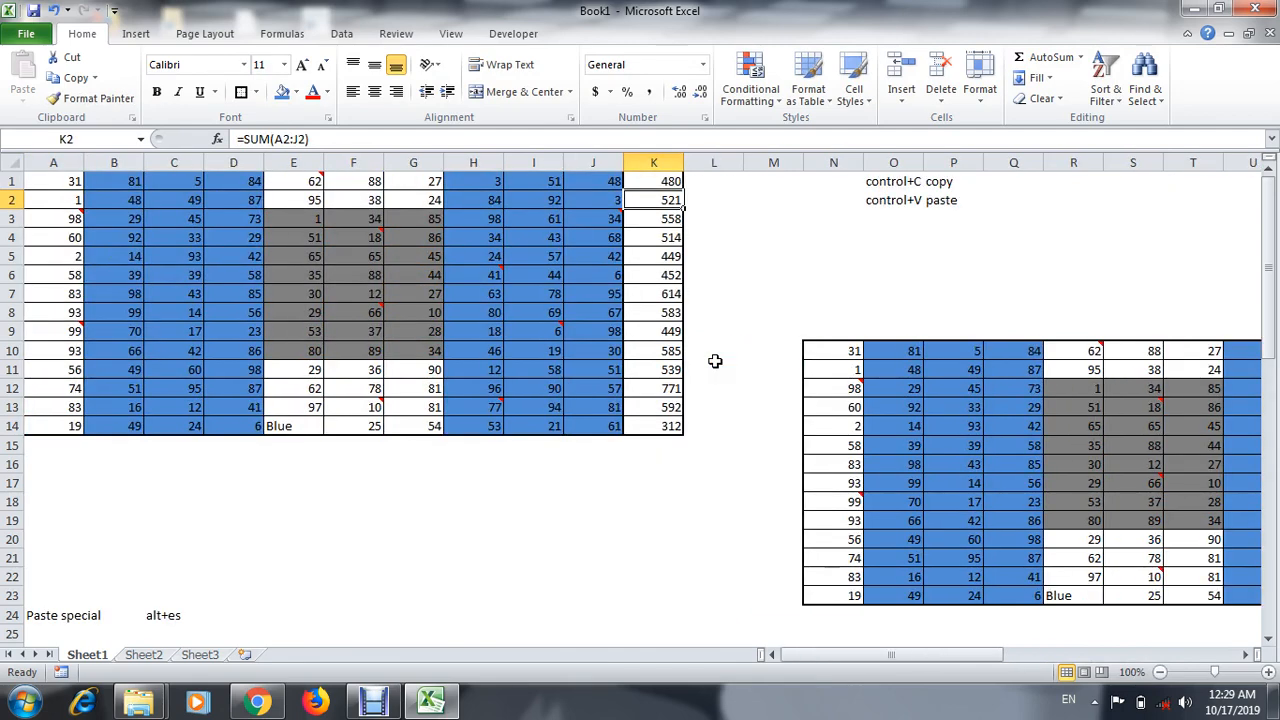
key("F2")
key("Escape")
key("Down")
key("Down")
key("Down")
key("F2")
key("Escape")
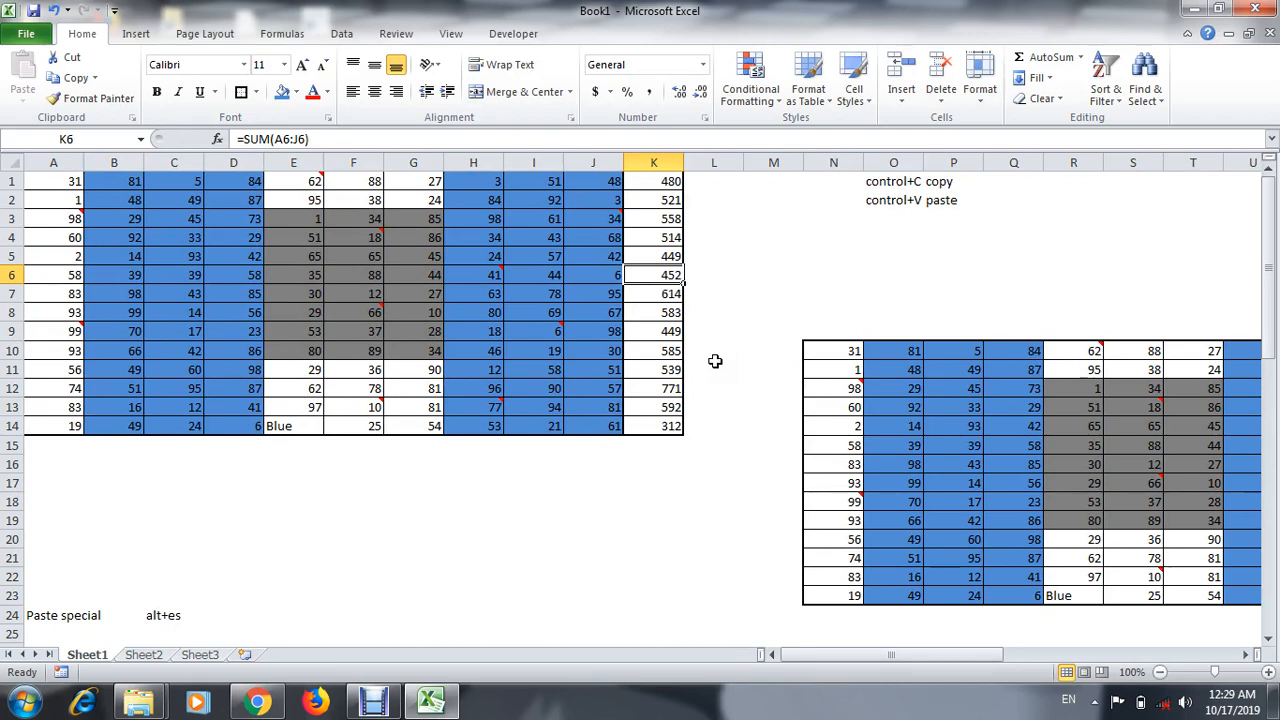
Step: Copy the row-sum formulas in K1:K14
key("ctrl+Up")
key("ctrl+shift+Down")
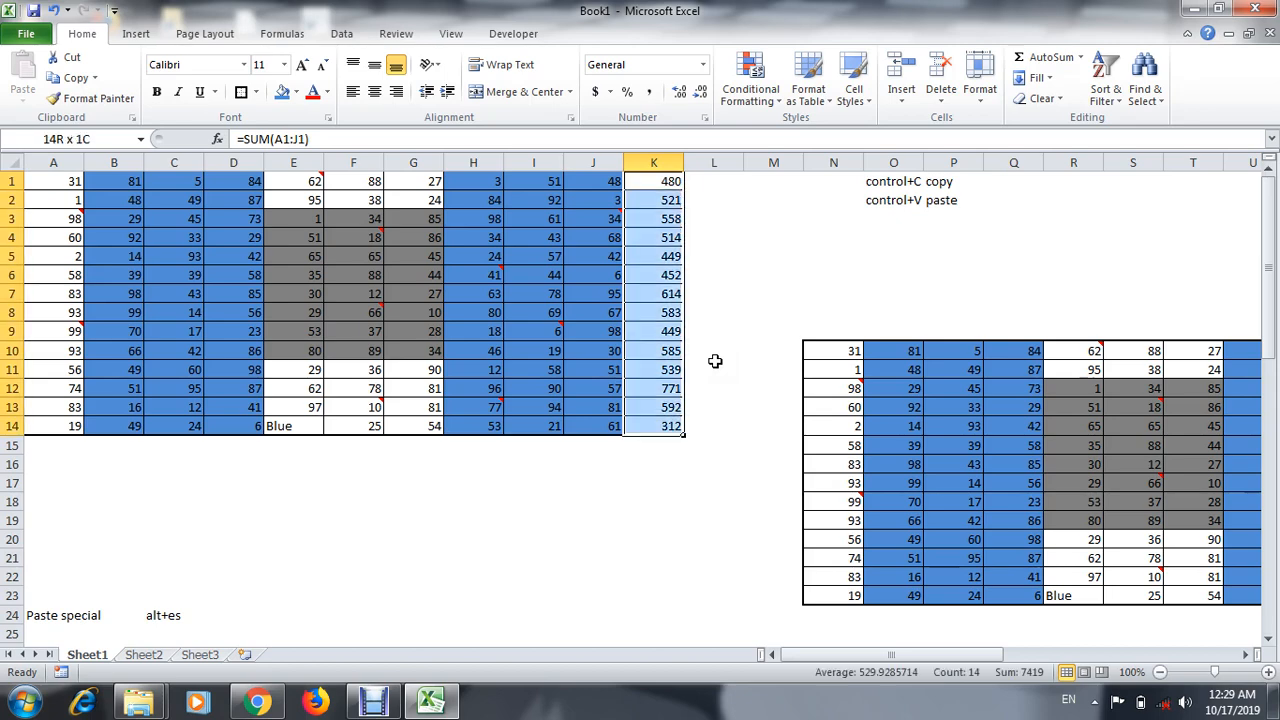
key("ctrl+c")
Step: Paste only the formulas of the copied sums beside the second table, starting at Y10
key("Right")
key("Down")
key("Down")
key("Down")
key("Down")
key("Down")
key("Down")
key("Down")
key("Down")
key("Down")
key("Down")
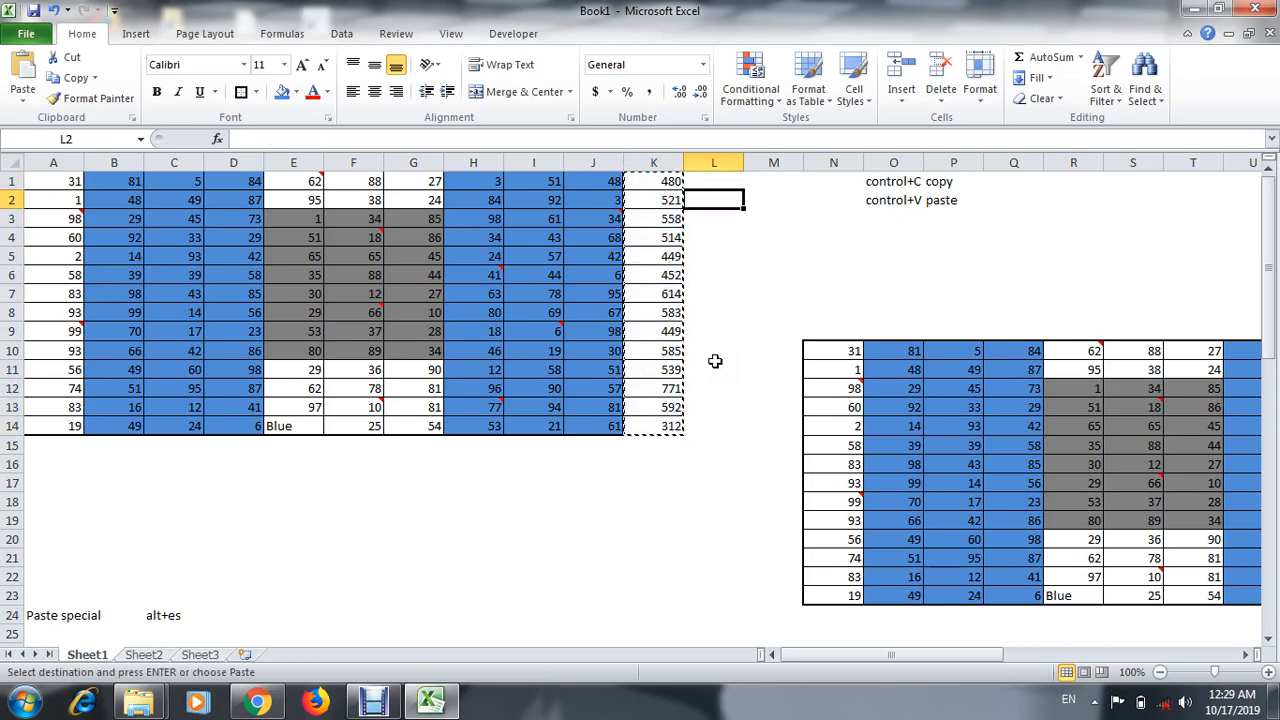
key("Right")
key("Right")
key("Right")
key("Right")
key("Right")
key("Right")
key("Right")
key("Right")
key("Right")
key("Right")
key("Right")
key("Right")
key("Right")
key("Right")
key("Left")
key("Left")
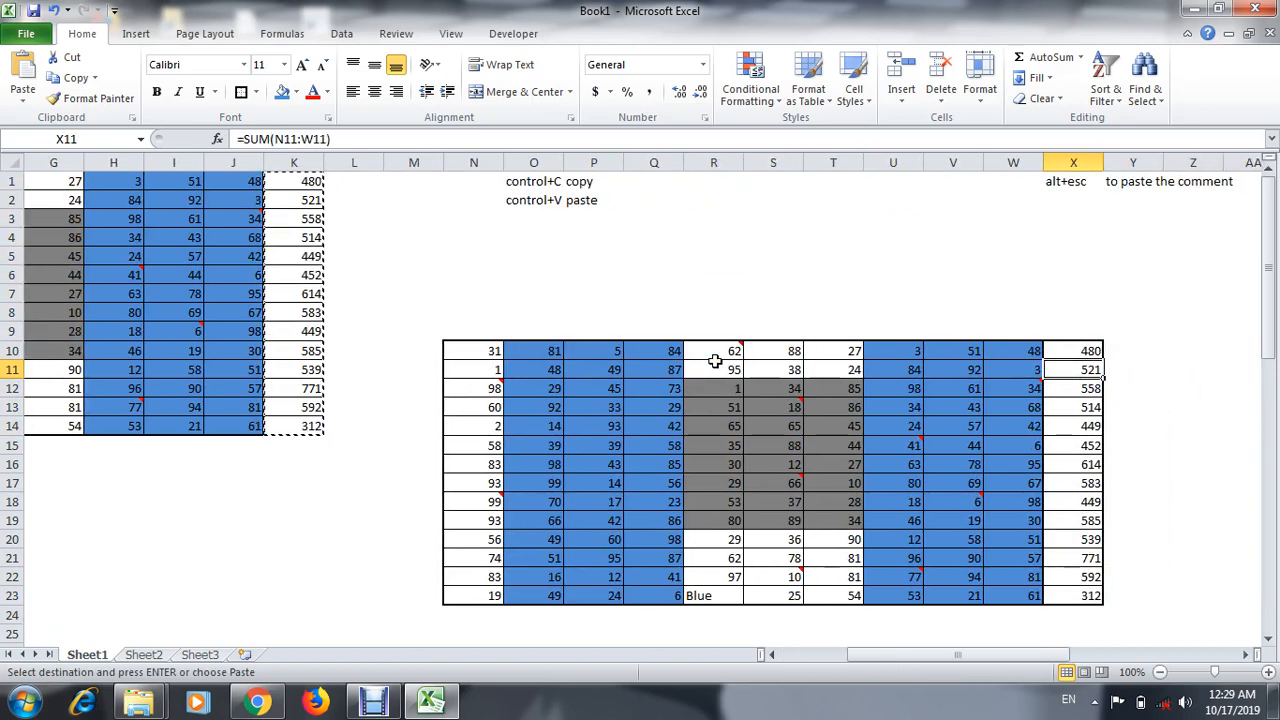
key("Up")
key("Right")
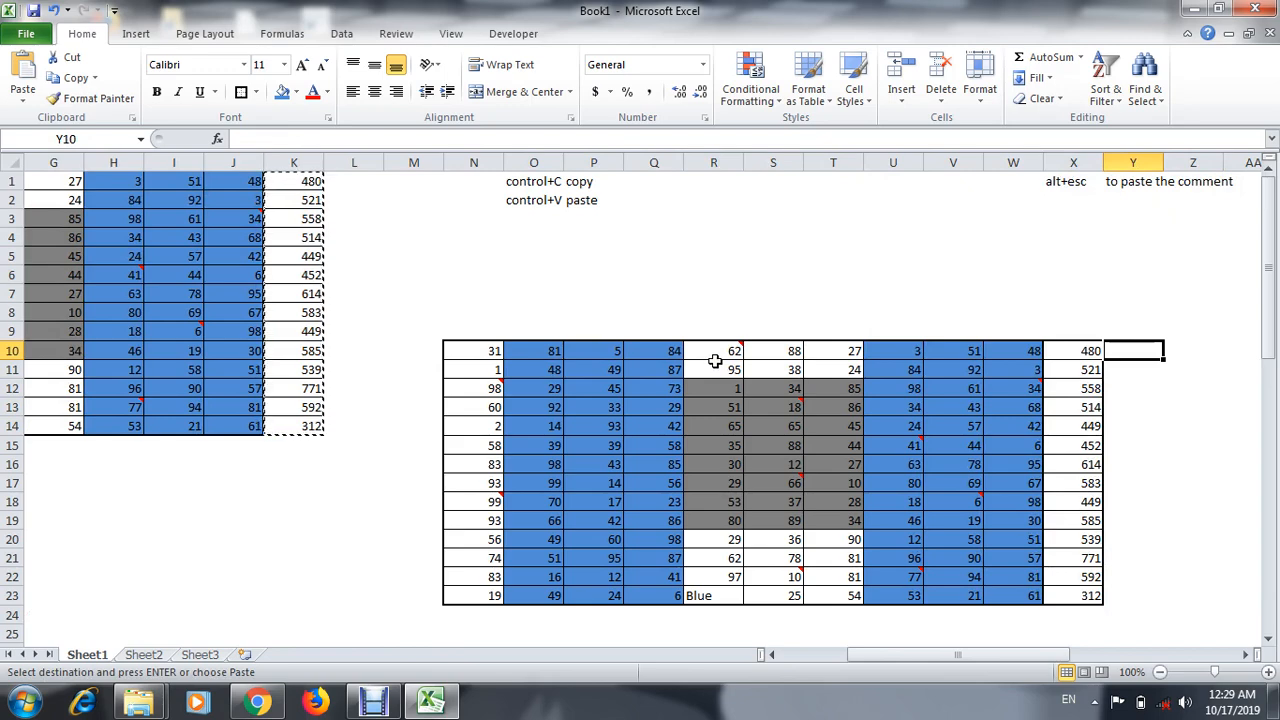
key("alt+e")
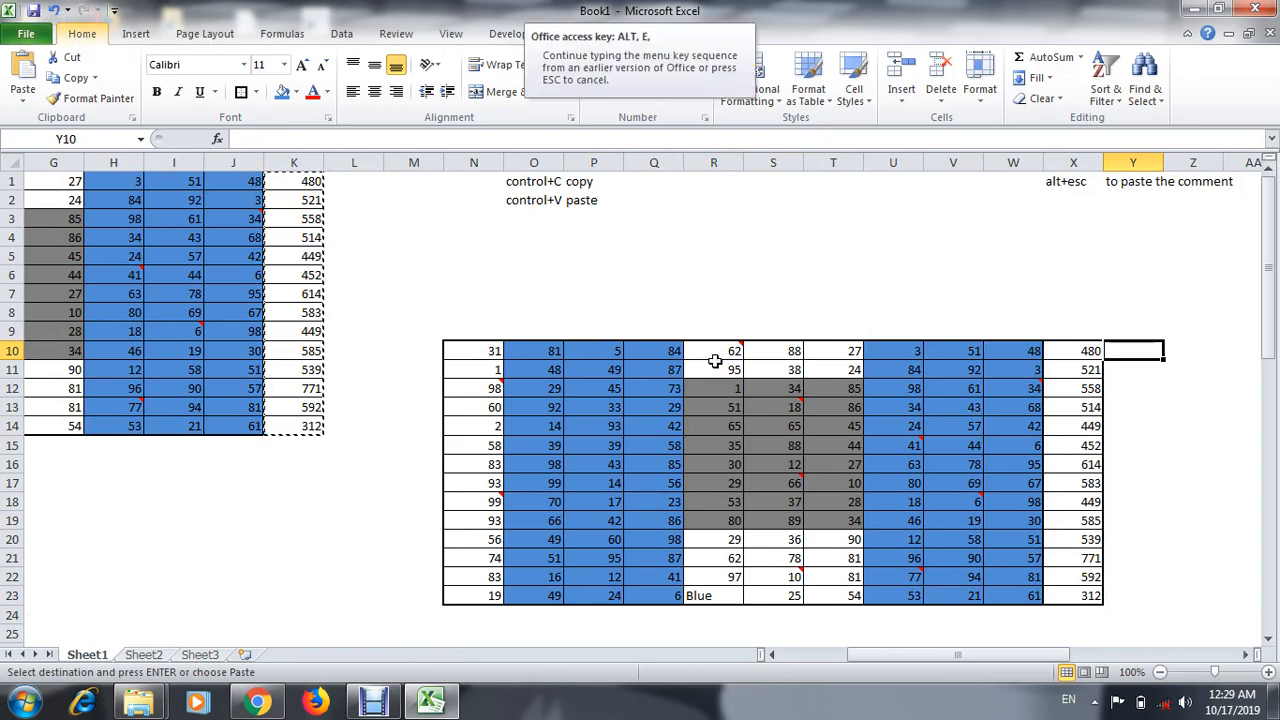
key("s")
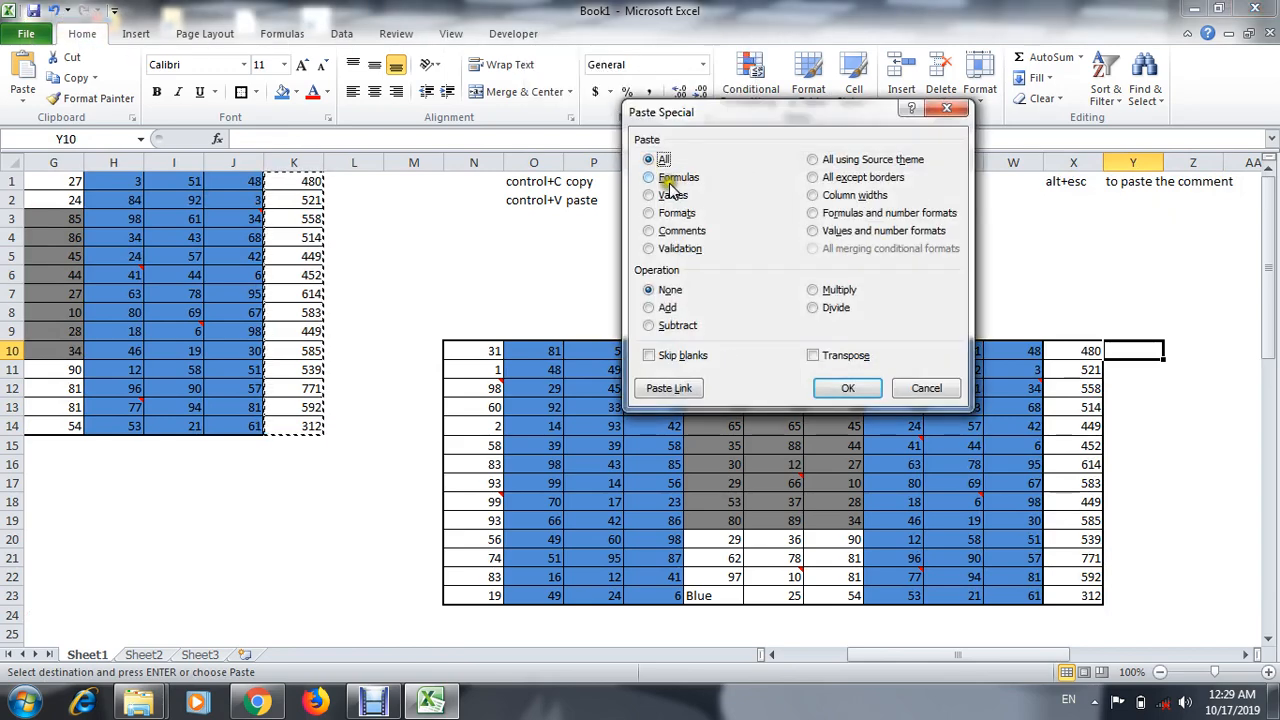
key("f")
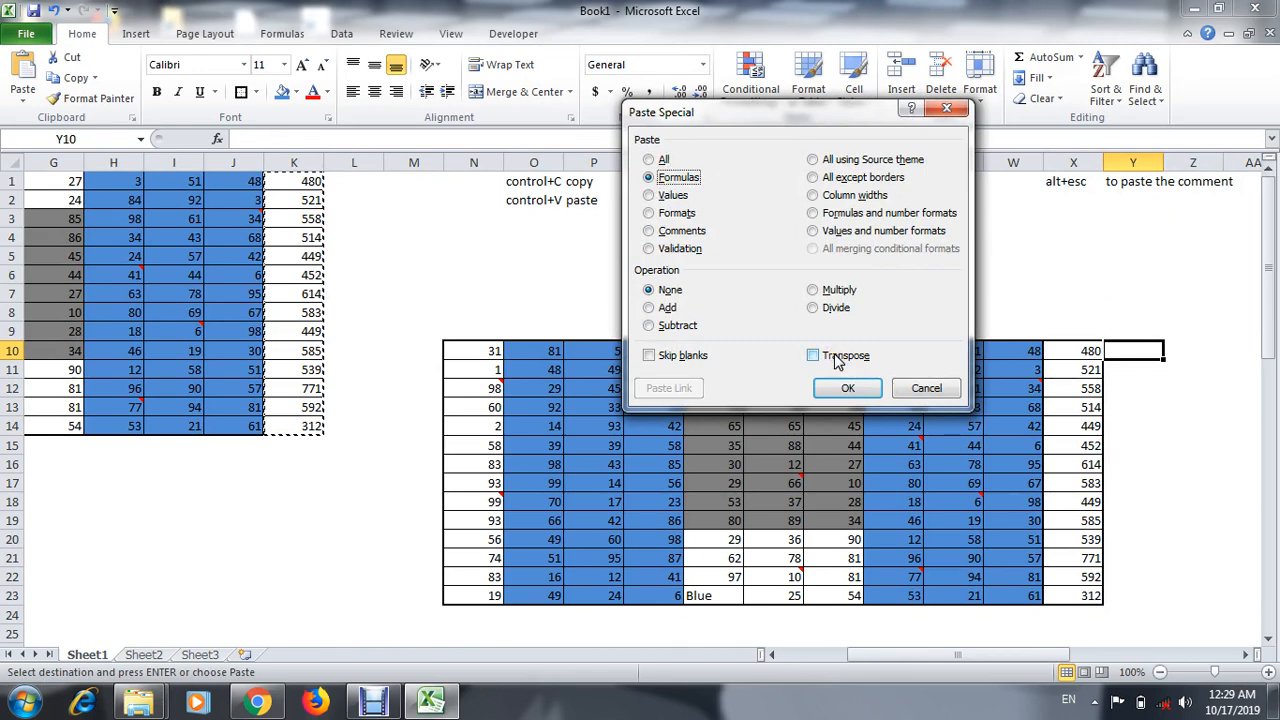
key("Return")
Step: Inspect the pasted SUM formulas in column Y, checking the rows from Y10 to Y13
key("F2")
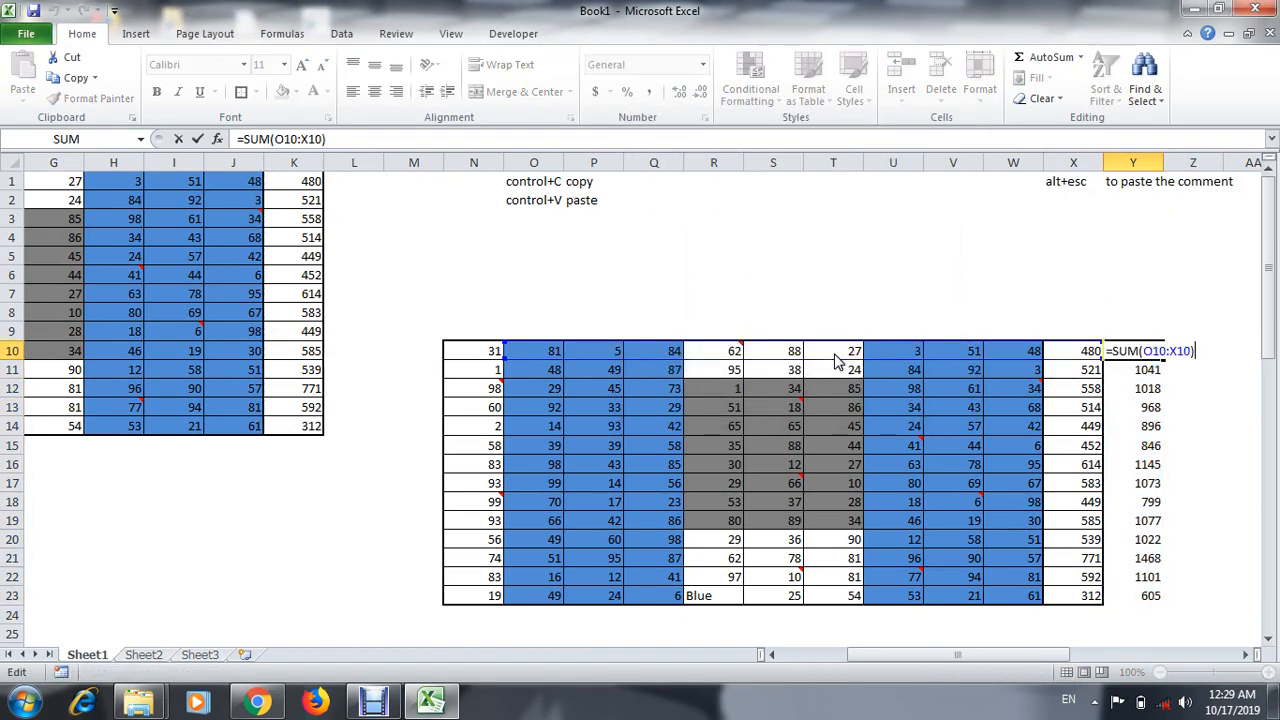
key("Return")
key("F2")
key("Escape")
key("Return")
key("F2")
key("Return")
key("F2")
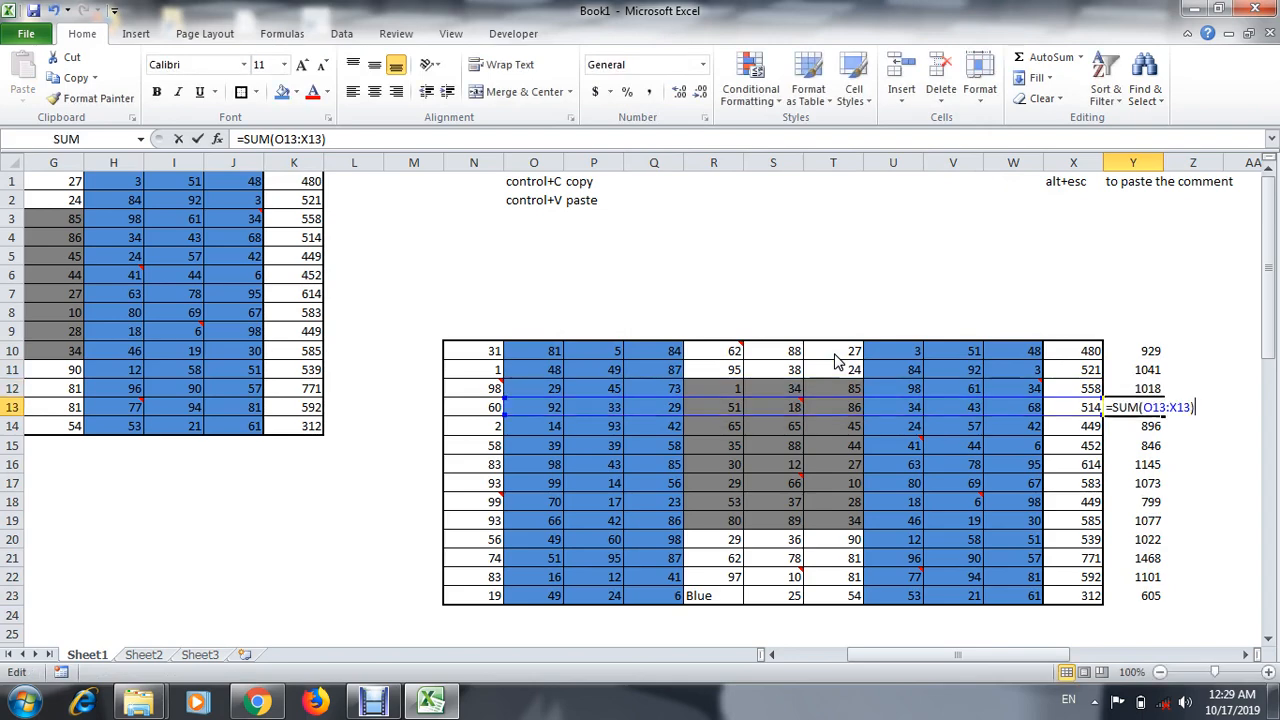
mouse_move(757, 412)
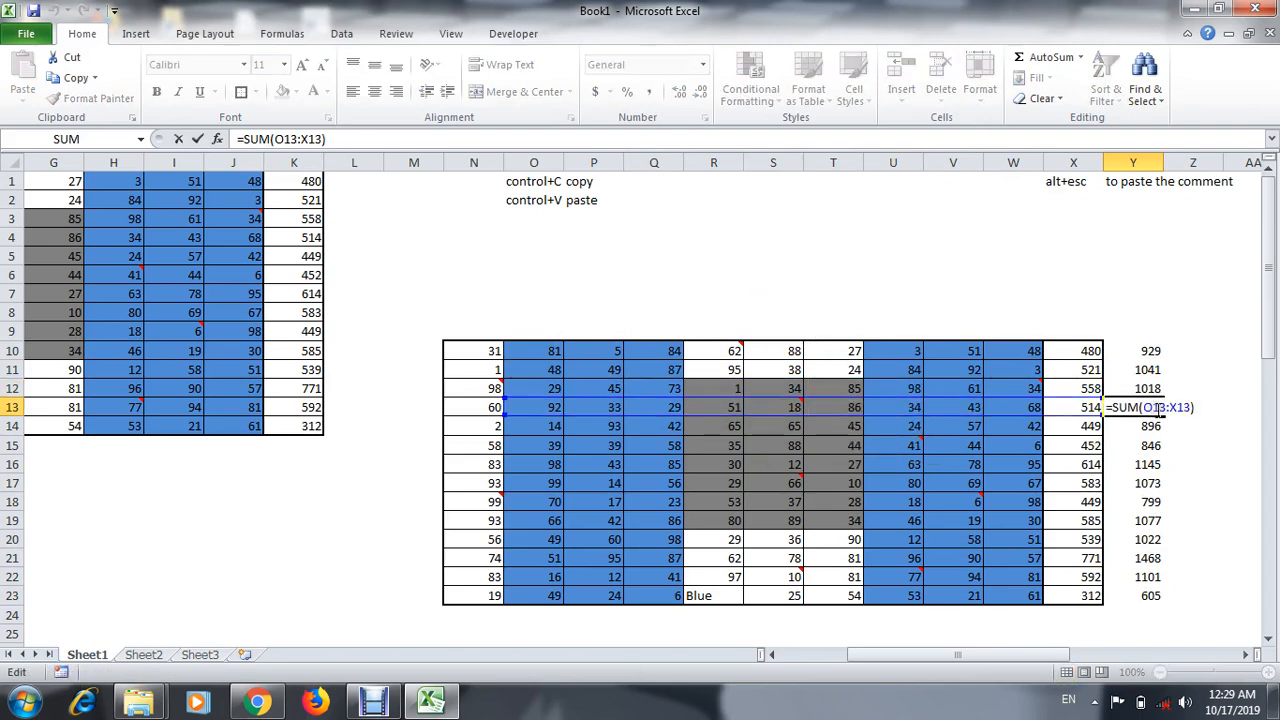
key("Escape")
Step: Enter the shortcut note alt+esf in AA14 with the description "formula pasting" in AB14
key("Right")
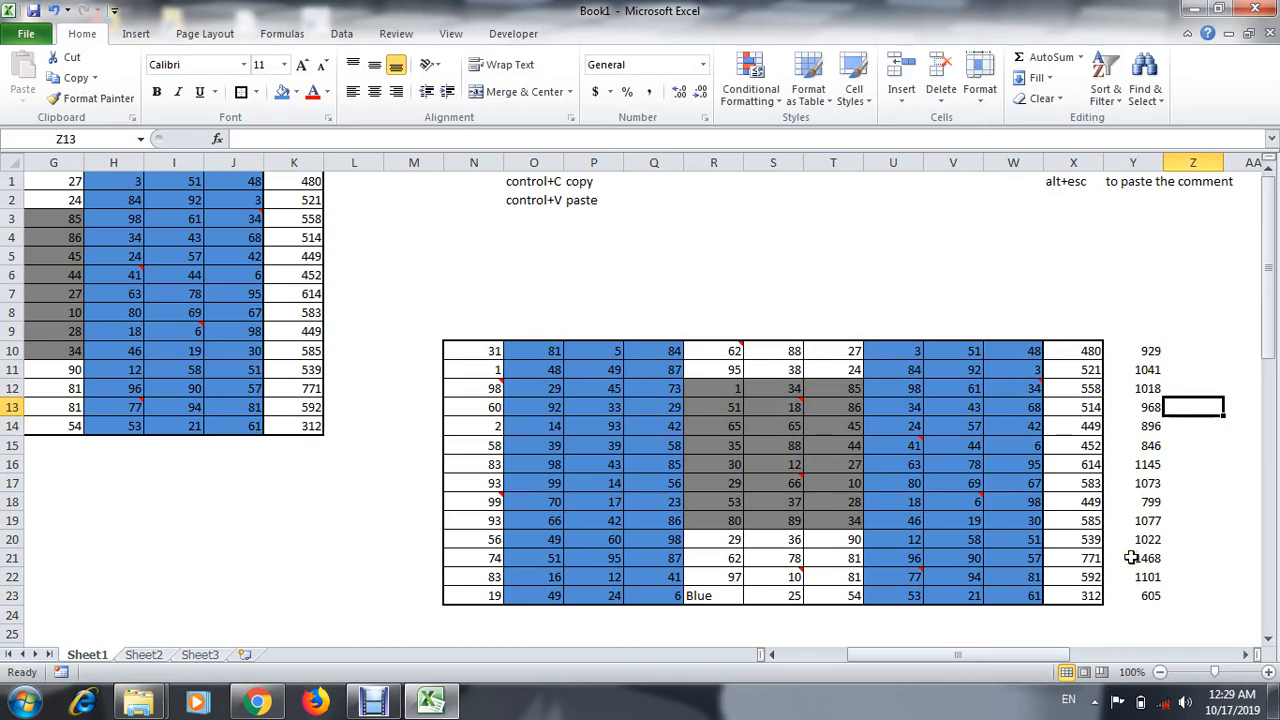
key("Right")
key("Right")
key("Right")
key("Right")
key("Left")
key("Left")
key("Down")
key("Left")
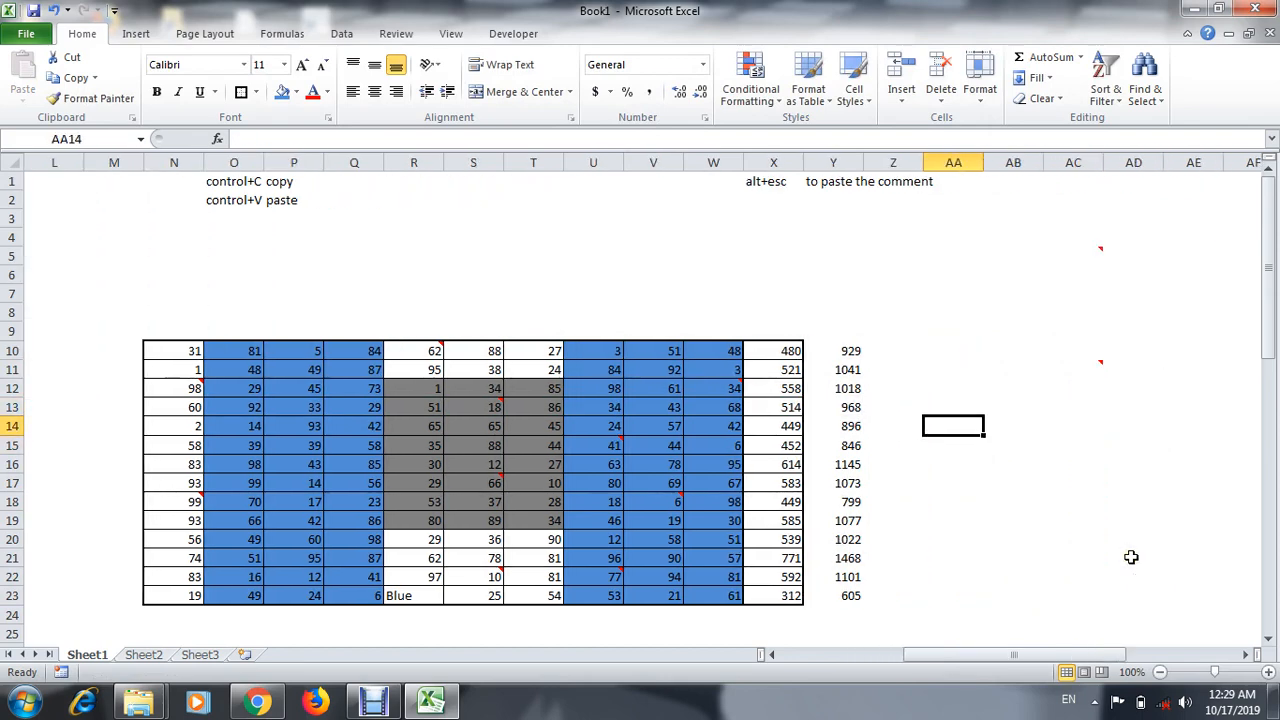
type("alt+es")
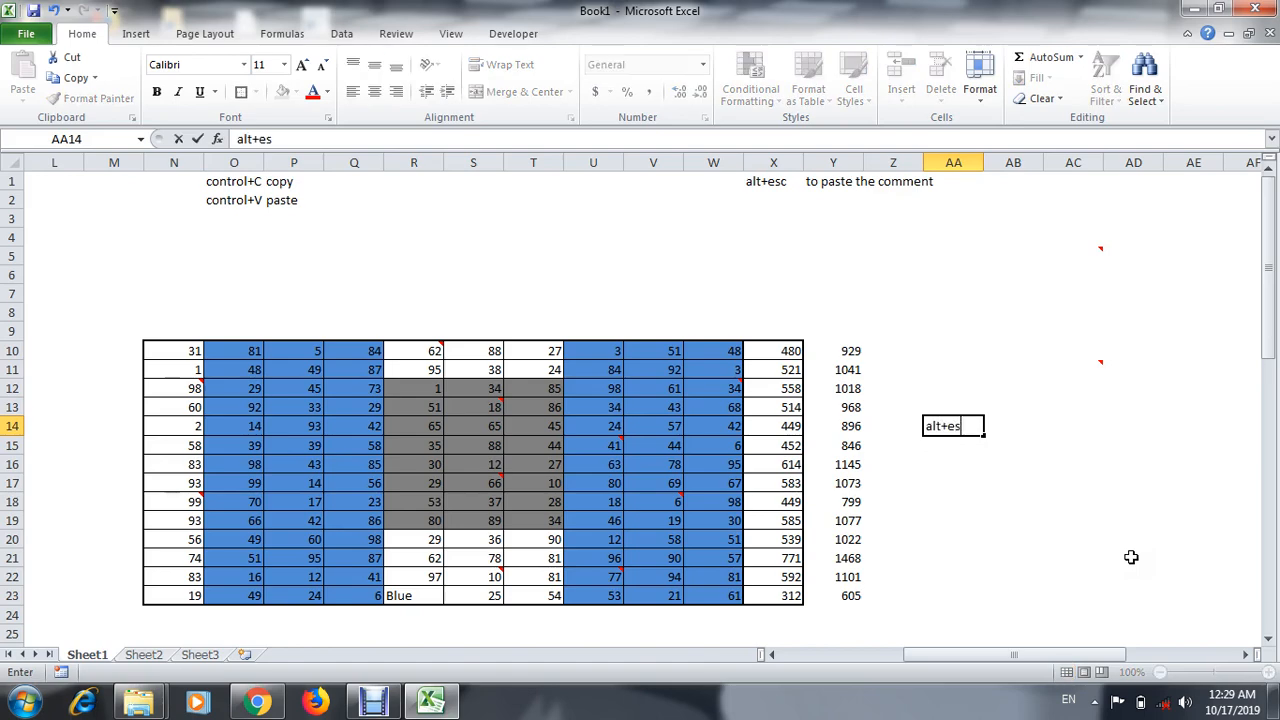
type("f")
key("Tab")
type("for")
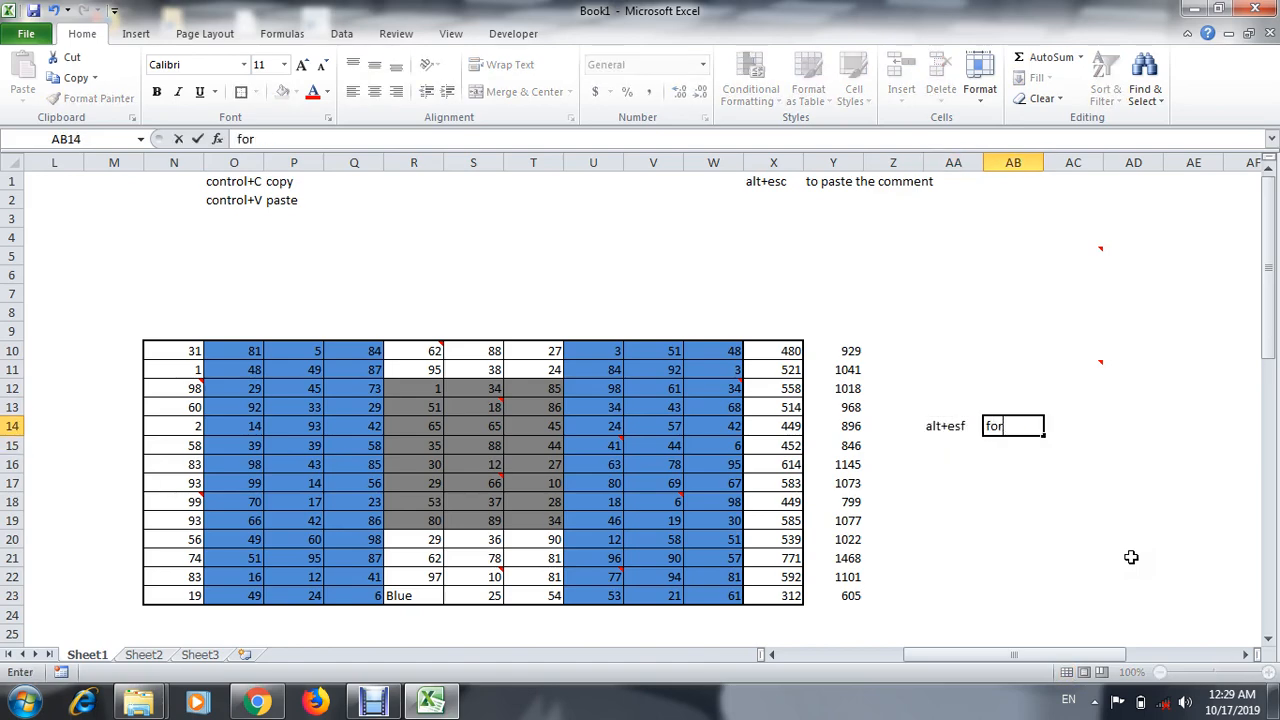
type("mula pasting")
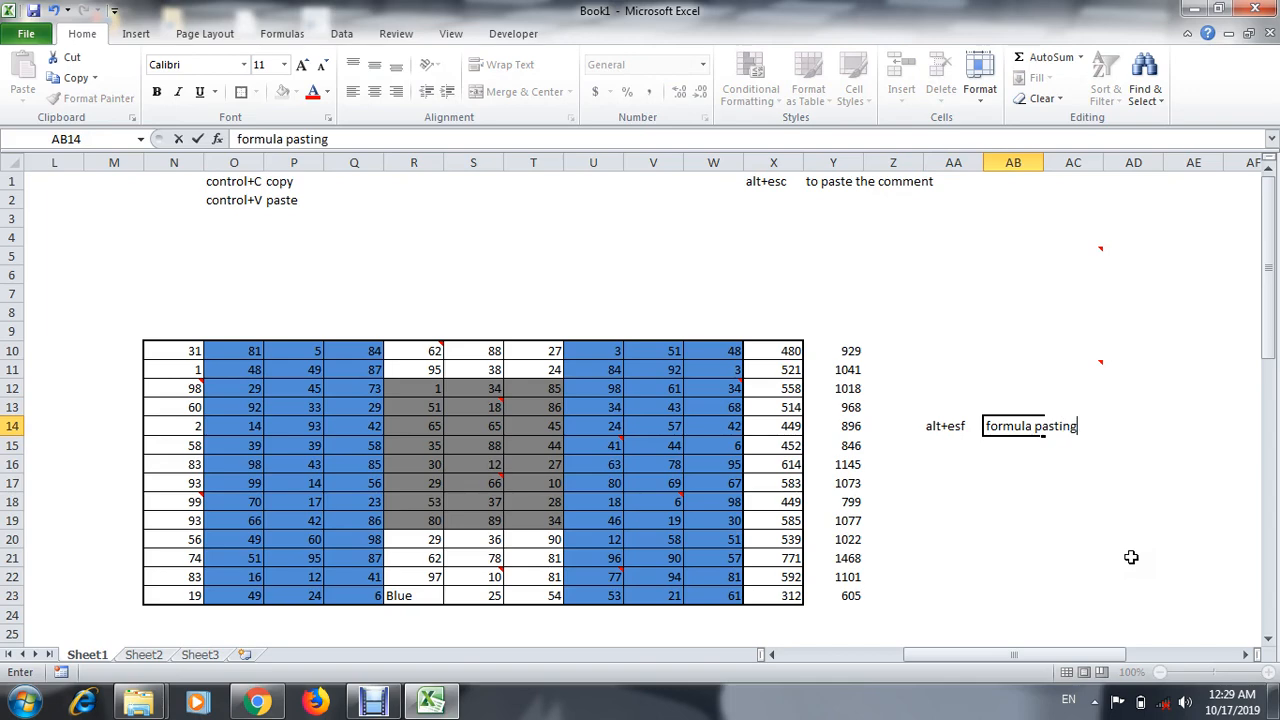
key("Return")
Step: Choose red from the validation drop-down list in E14, in the last row of the original table
key("Up")
key("Left")
key("Left")
key("Left")
key("Left")
key("Left")
key("Left")
key("Left")
key("Left")
key("Left")
key("Left")
key("Left")
key("Left")
key("Left")
key("Left")
key("Left")
key("Left")
key("Left")
key("Left")
key("Left")
key("Left")
key("Left")
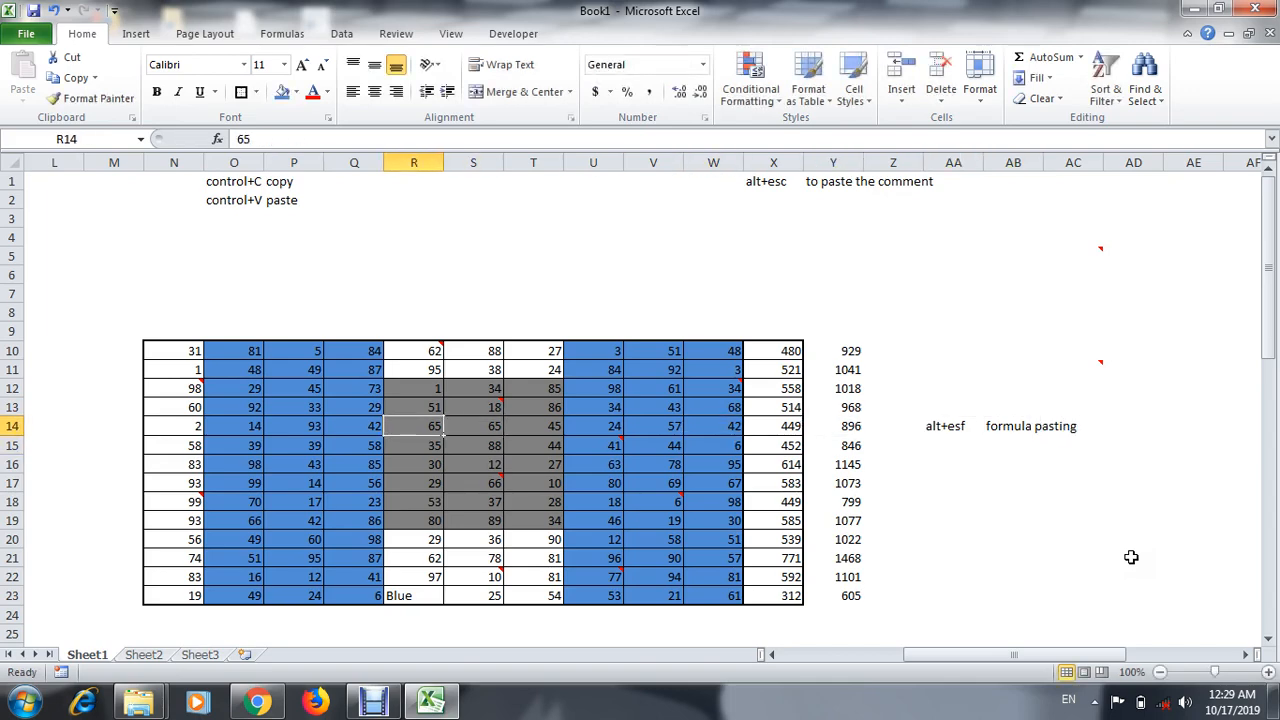
key("ctrl+Up")
key("Right")
key("Right")
key("Right")
key("Right")
key("Down")
key("Down")
key("Down")
key("Down")
key("Down")
key("Down")
key("Down")
key("Down")
key("Down")
key("Down")
key("Down")
key("Down")
key("Down")
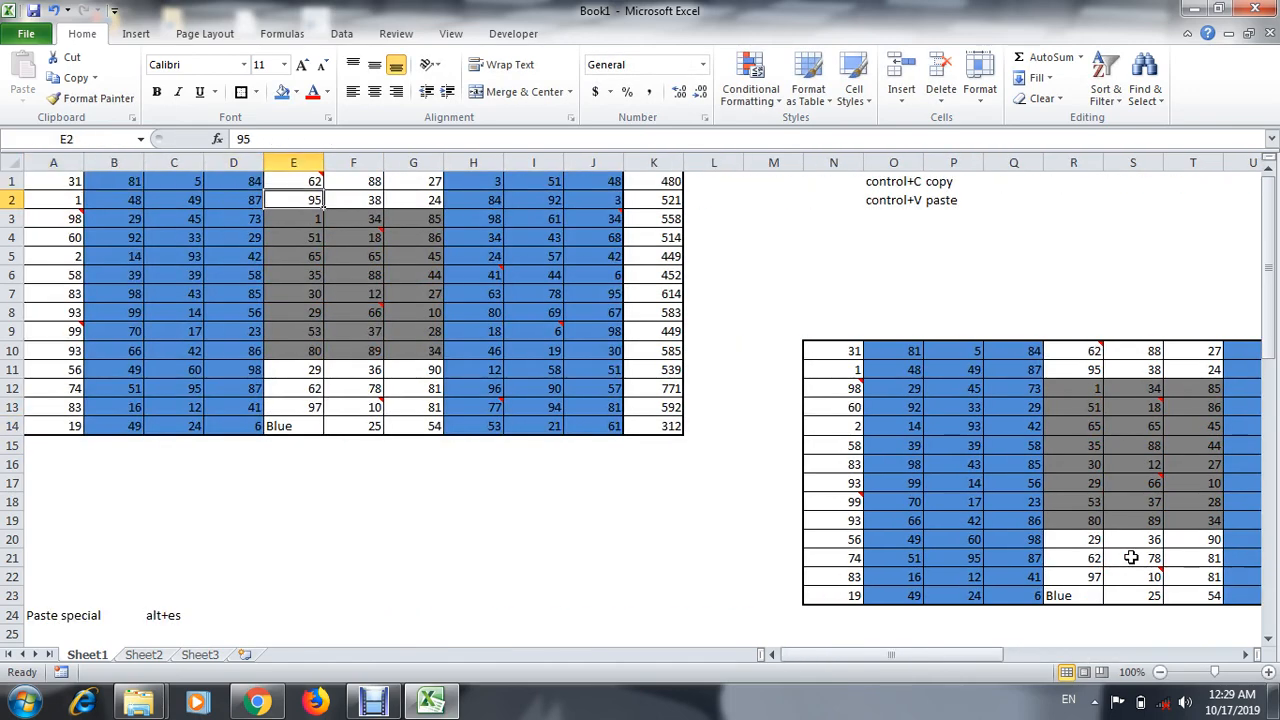
key("alt+Down")
key("Up")
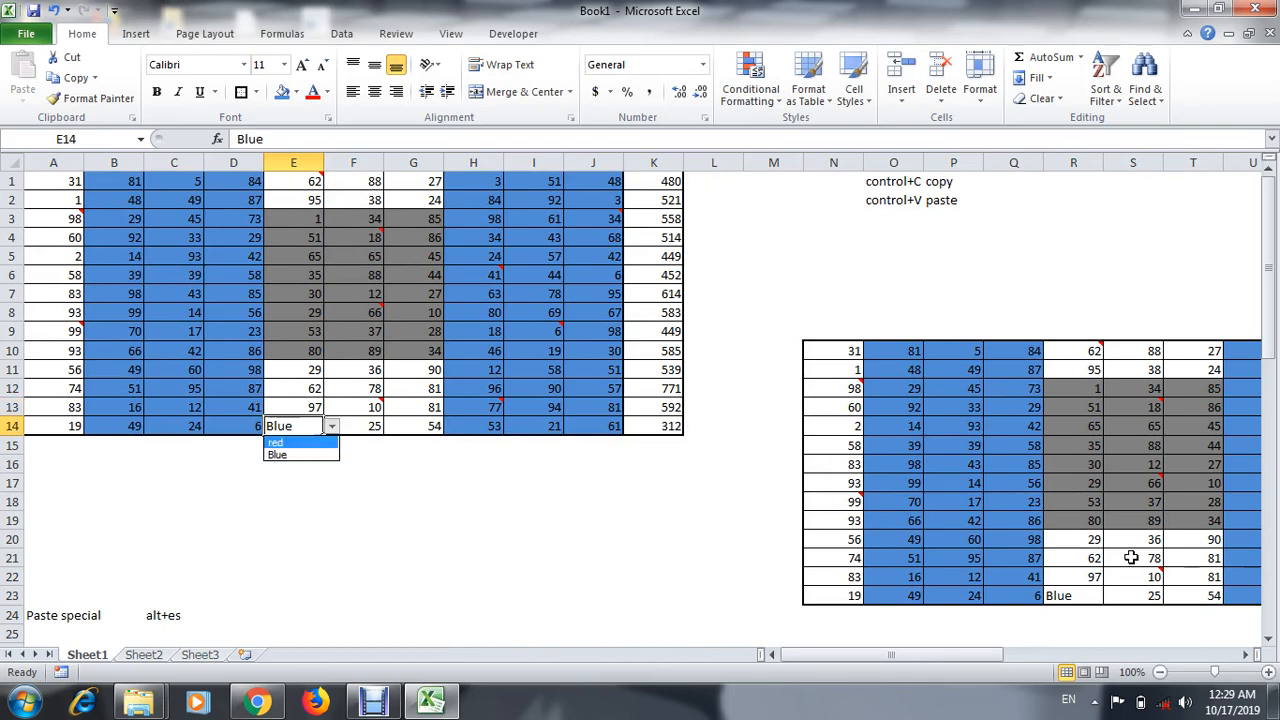
key("Return")
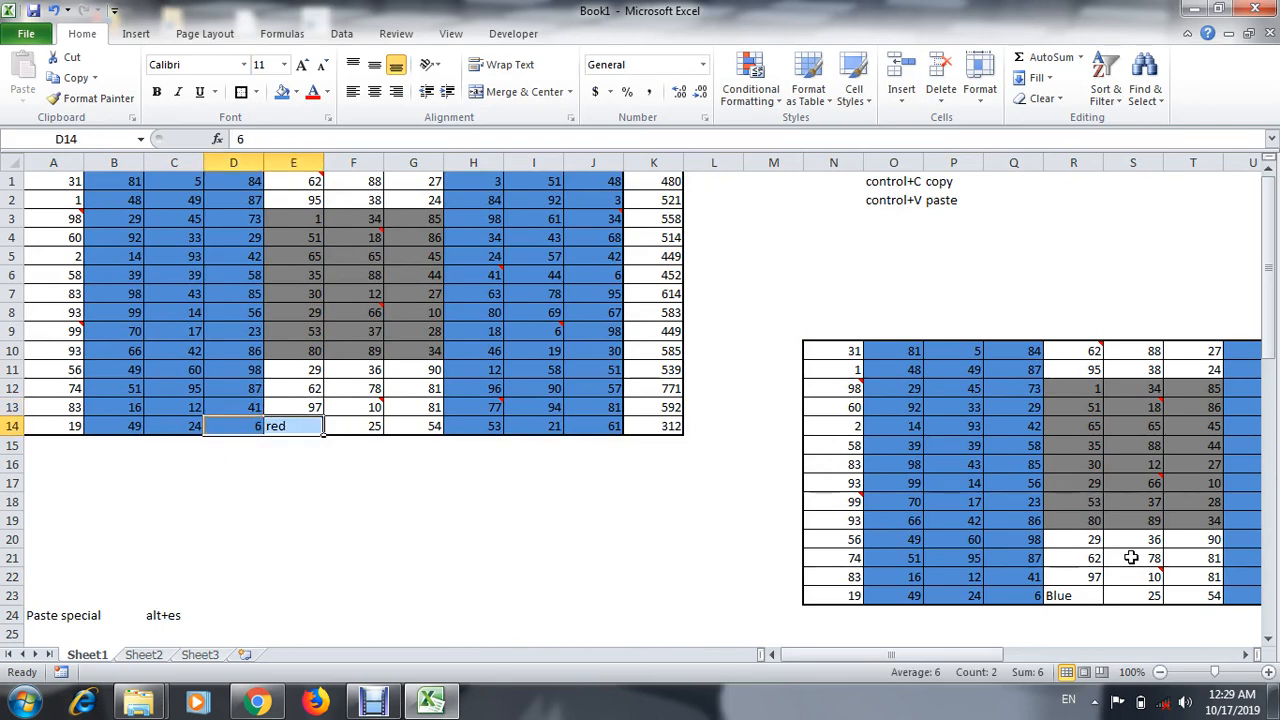
Step: Copy D14:E14 and paste only its validation at F17, below the original table
key("ctrl+c")
key("Down")
key("Down")
key("Down")
key("Right")
key("Right")
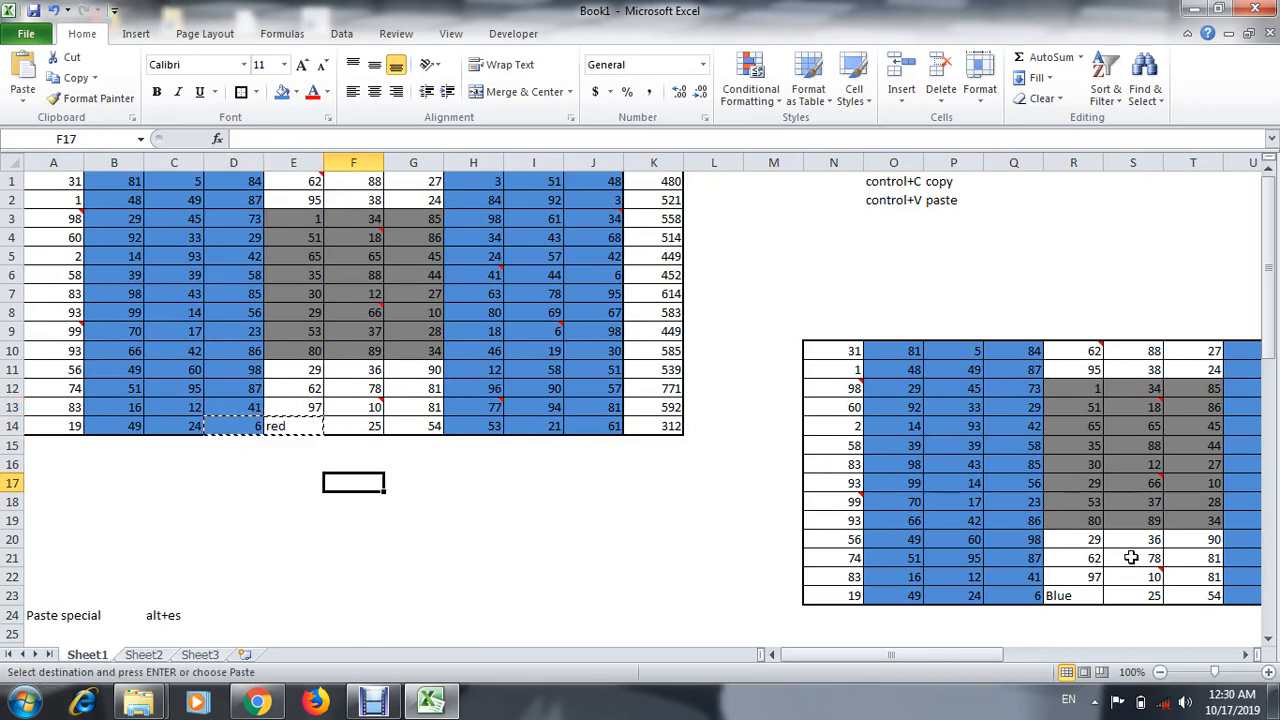
key("alt")
key("e")
key("s")
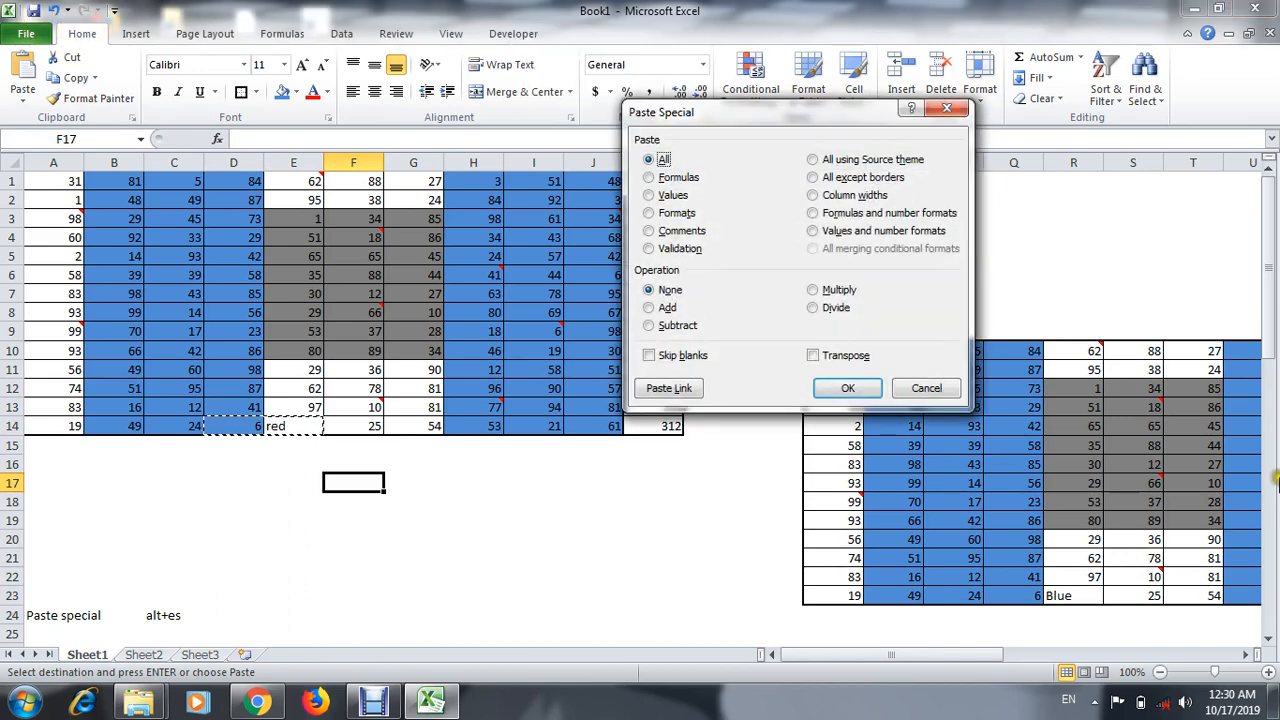
left_click(697, 257)
key("Return")
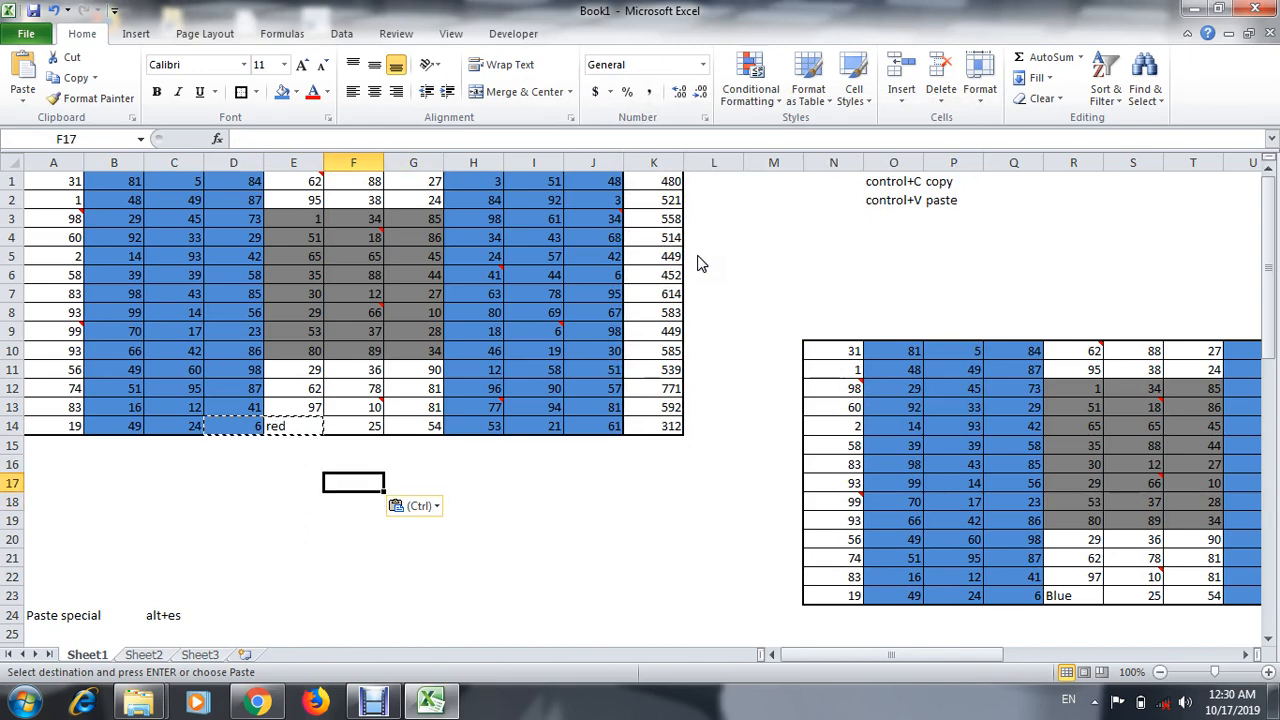
Step: Choose red from the drop-down list in G17, leaving F17 empty
key("Right")
key("alt+Down")
key("Down")
key("Return")
key("Left")
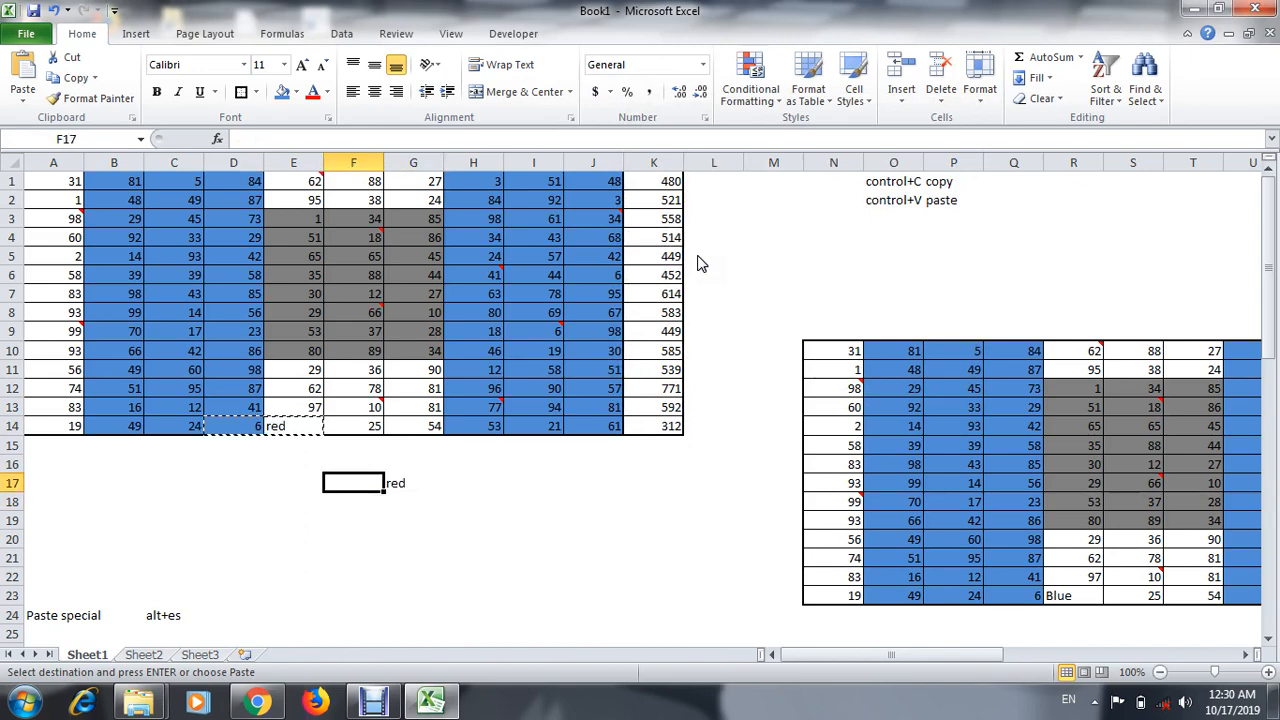
key("Left")
key("Right")
type("a")
key("Escape")
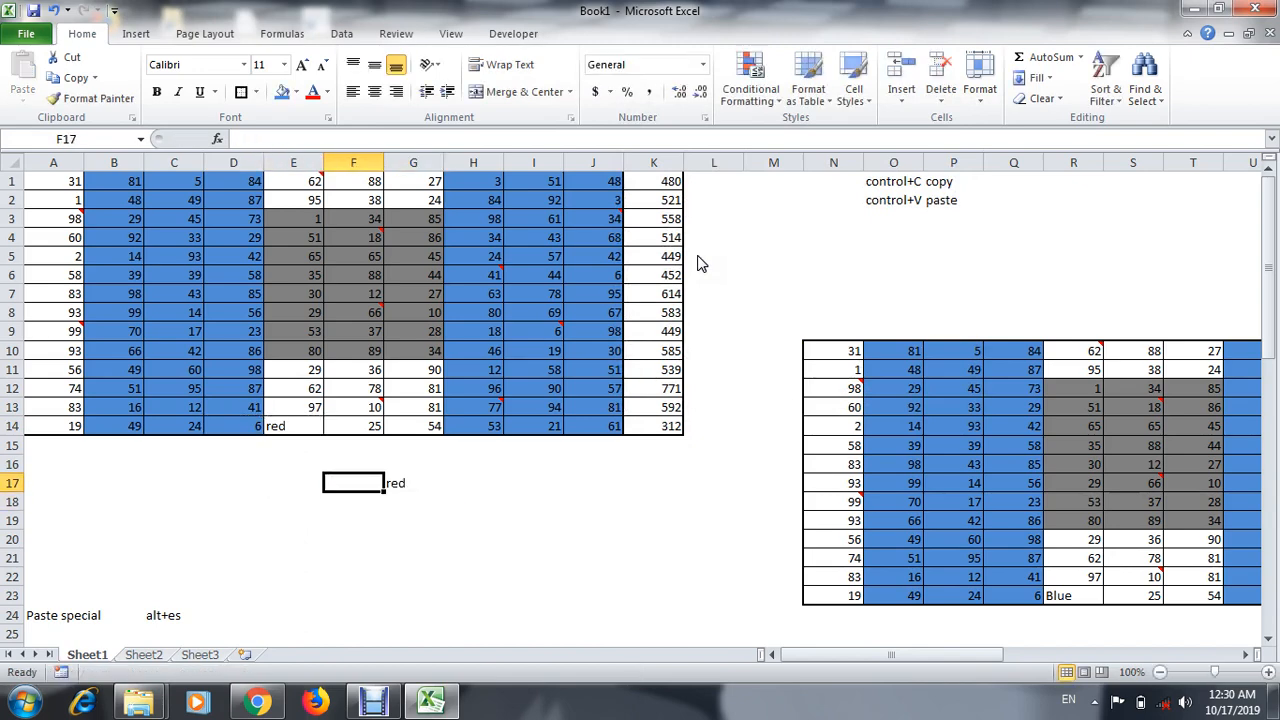
Step: Test the drop-down list in G17 by choosing Blue and switching back to red
key("Right")
key("alt+Down")
key("Down")
key("Return")
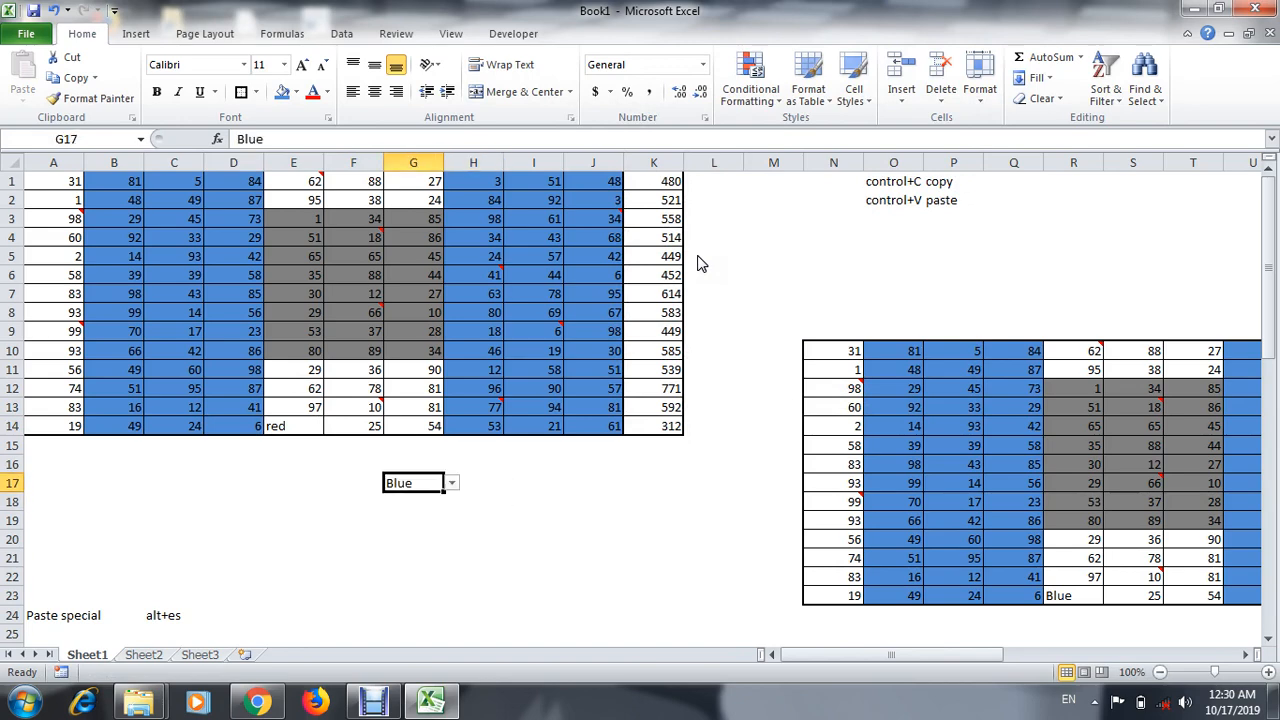
key("alt+Down")
key("Up")
key("Return")
key("Down")
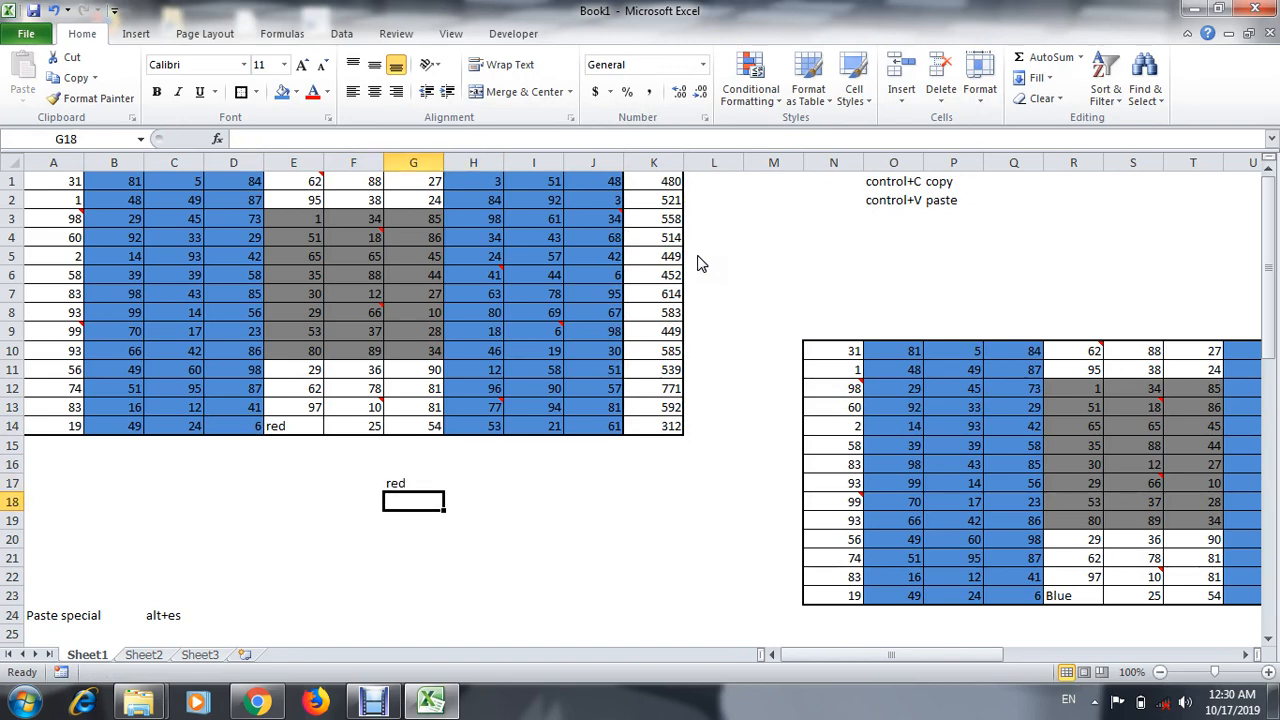
Step: Enter the shortcut note alt+esn in B19 with the description "to paste the validation" in C19
key("Up")
key("Down")
key("Down")
key("Left")
key("Left")
key("Left")
key("Left")
key("Left")
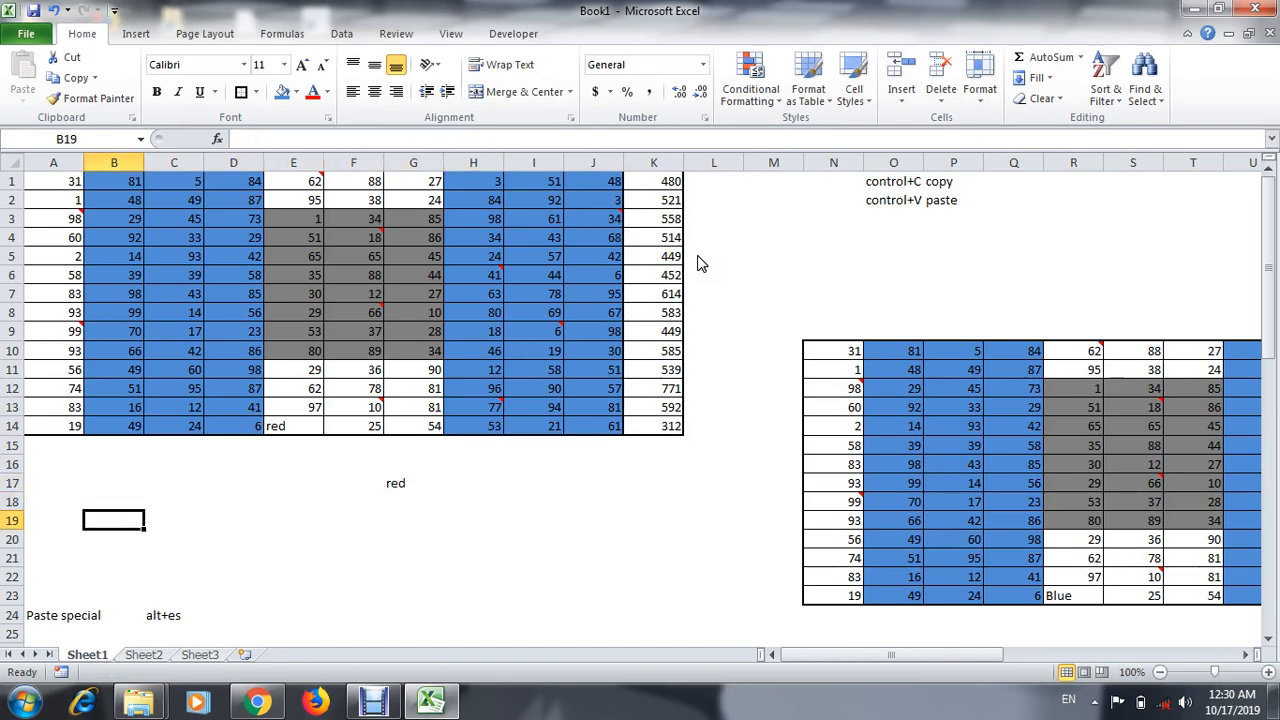
type("alt+e")
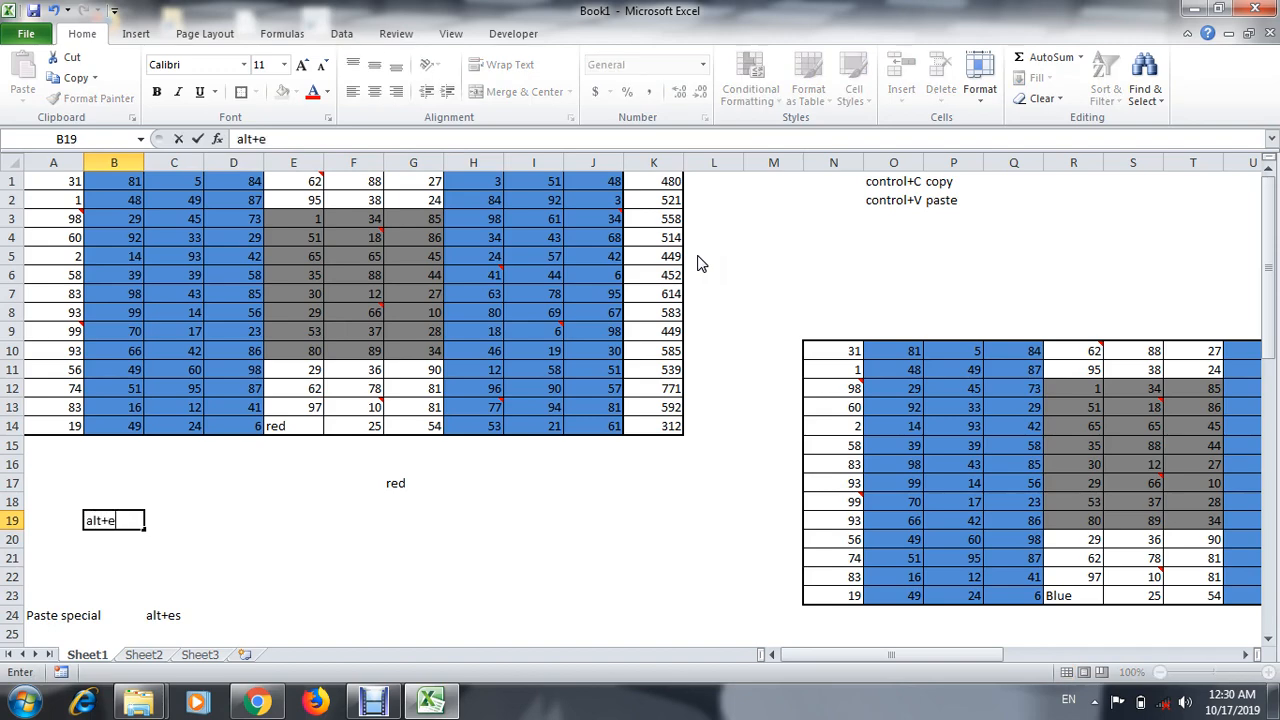
type("sn")
key("Right")
type("to past")
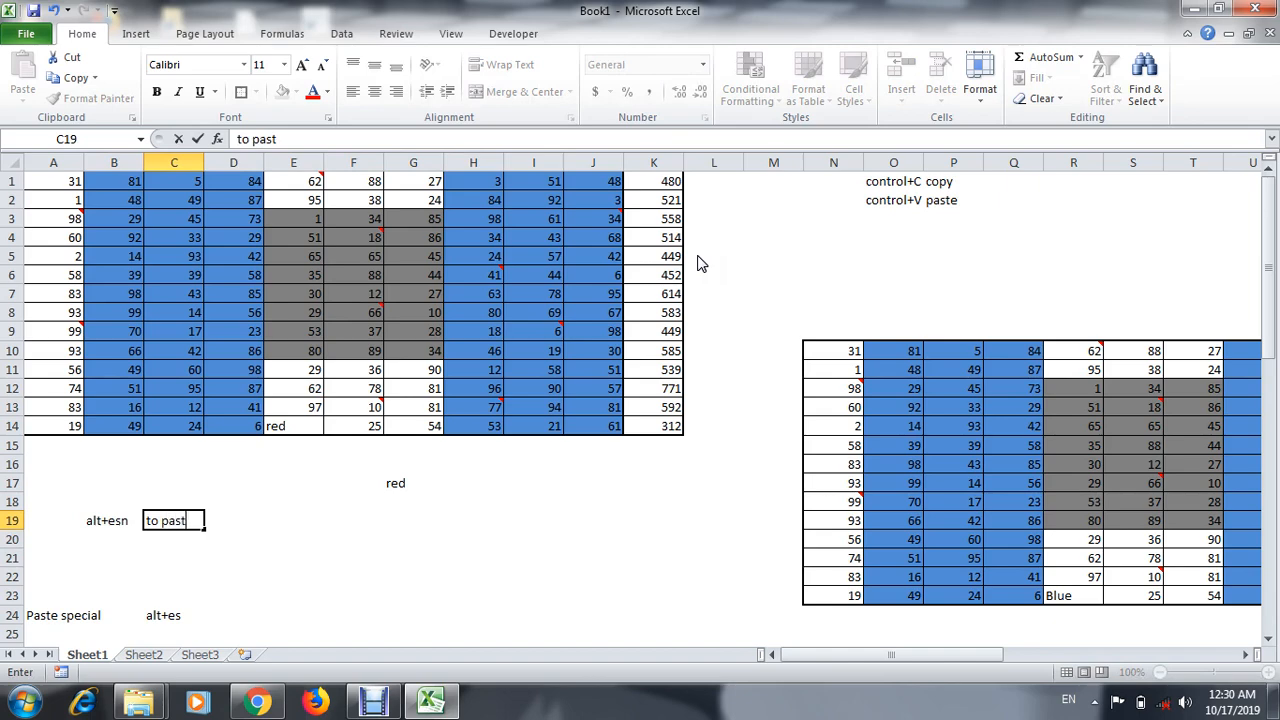
type("e the validat")
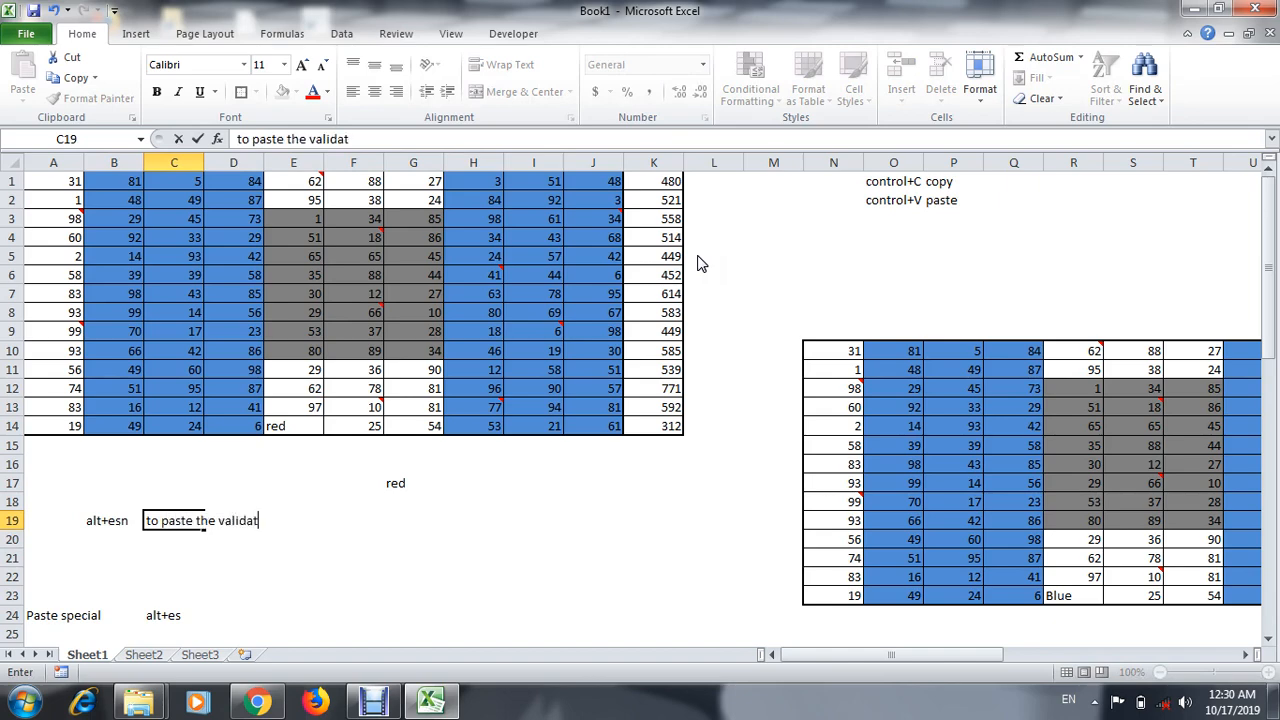
type("ion")
key("Return")
key("Up")
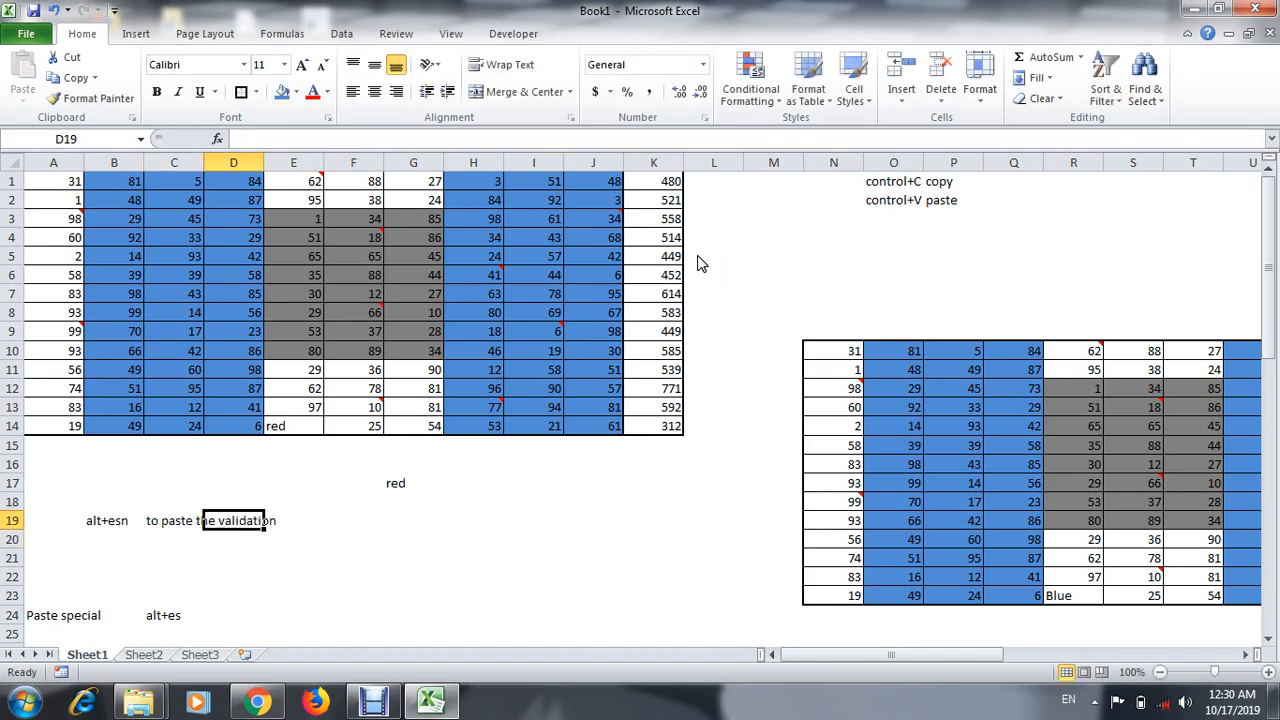
key("ctrl+Up")
key("ctrl+Up")
key("ctrl+Left")
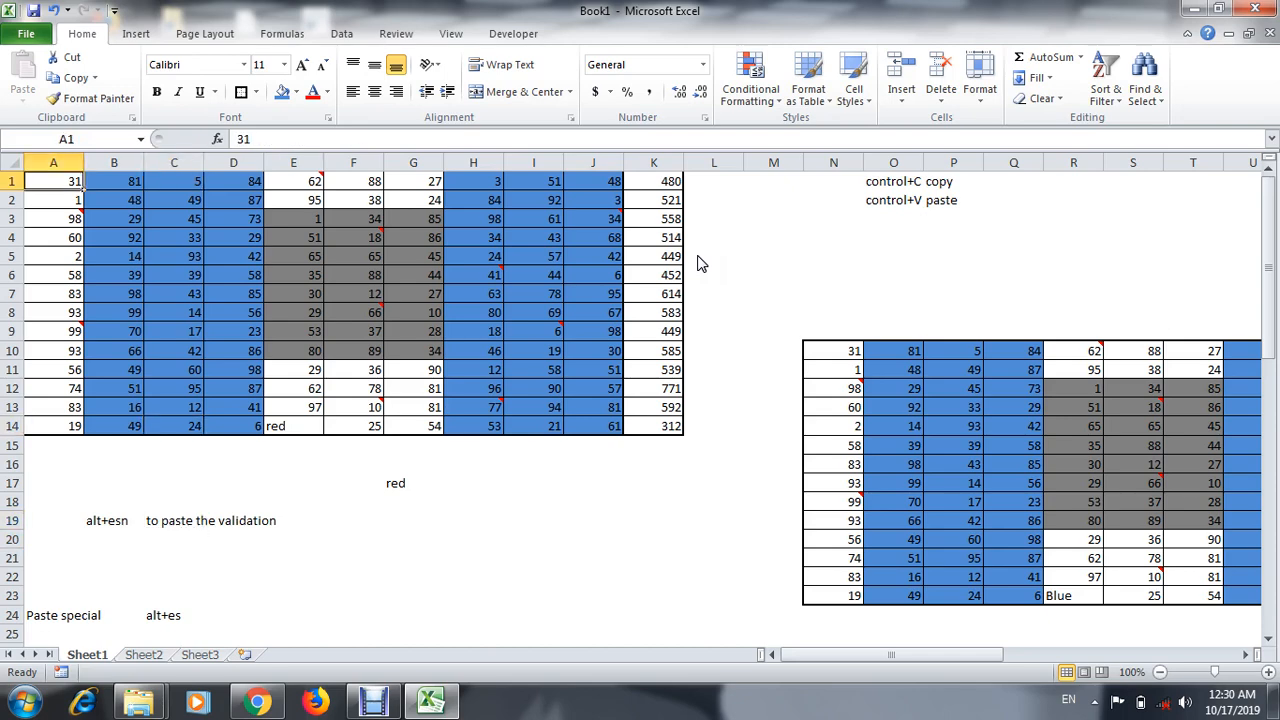
key("ctrl+a")
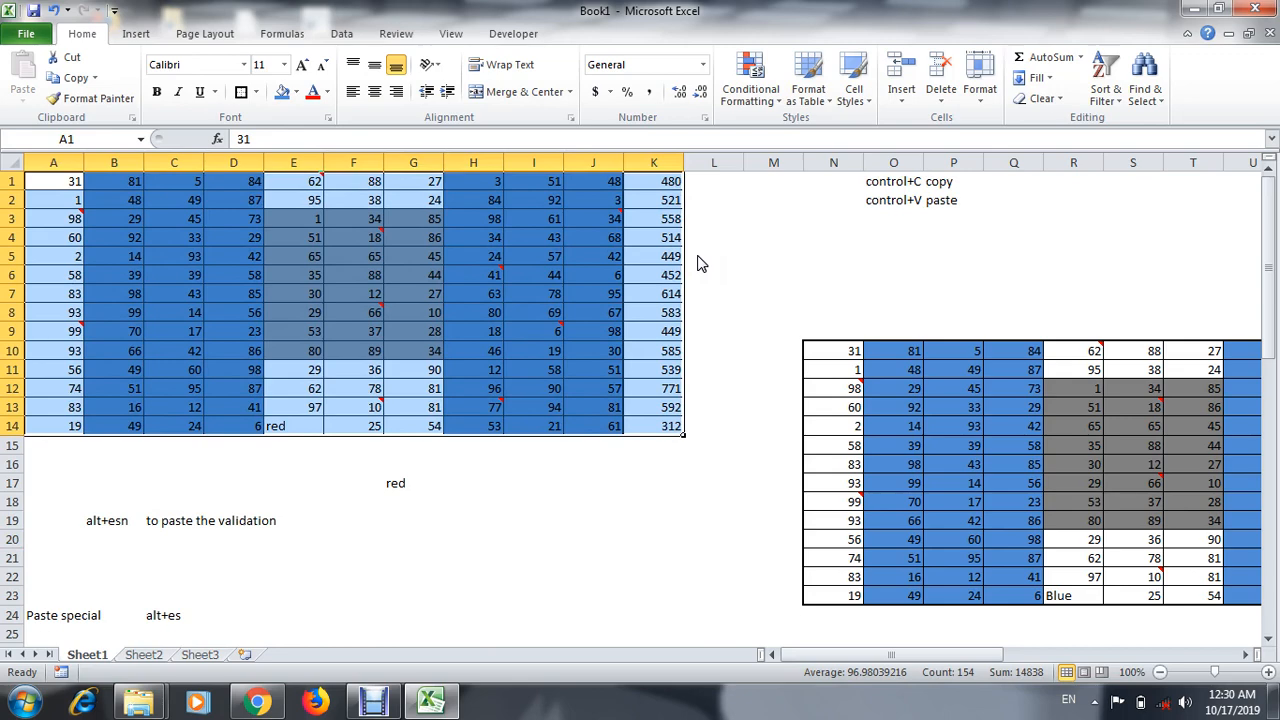
key("Right")
key("Down")
key("Left")
key("Up")
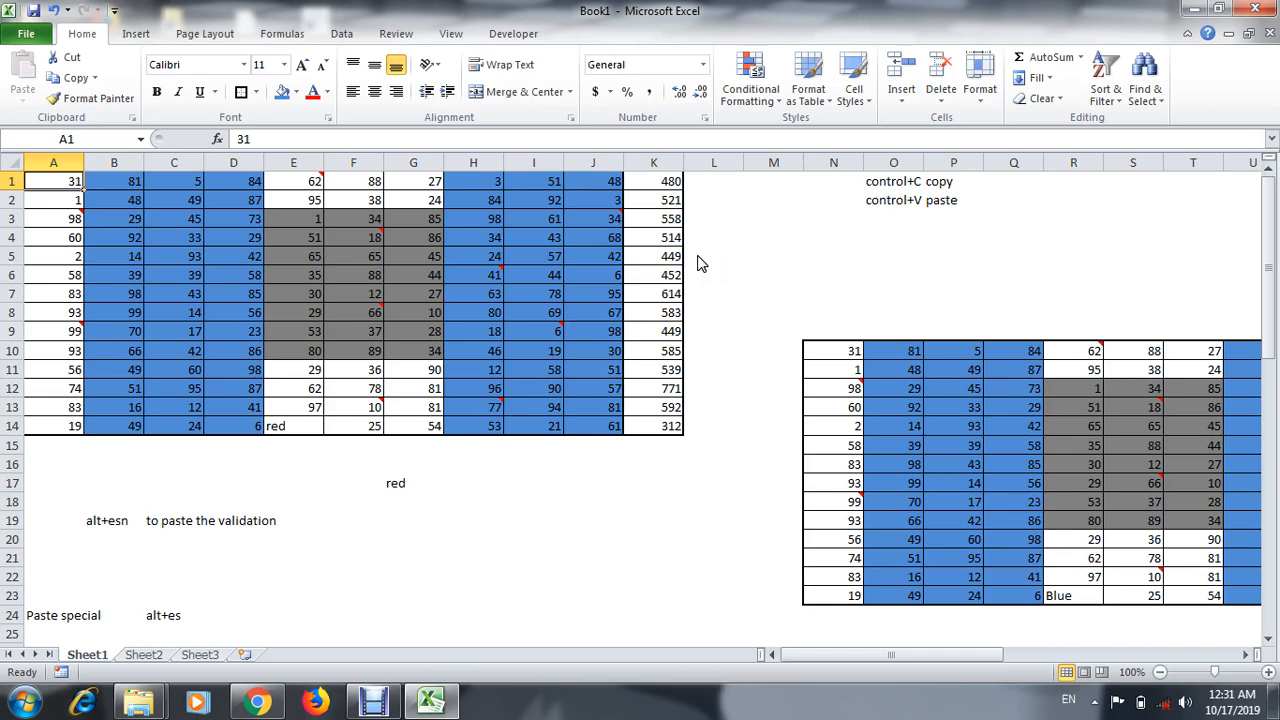
key("Down")
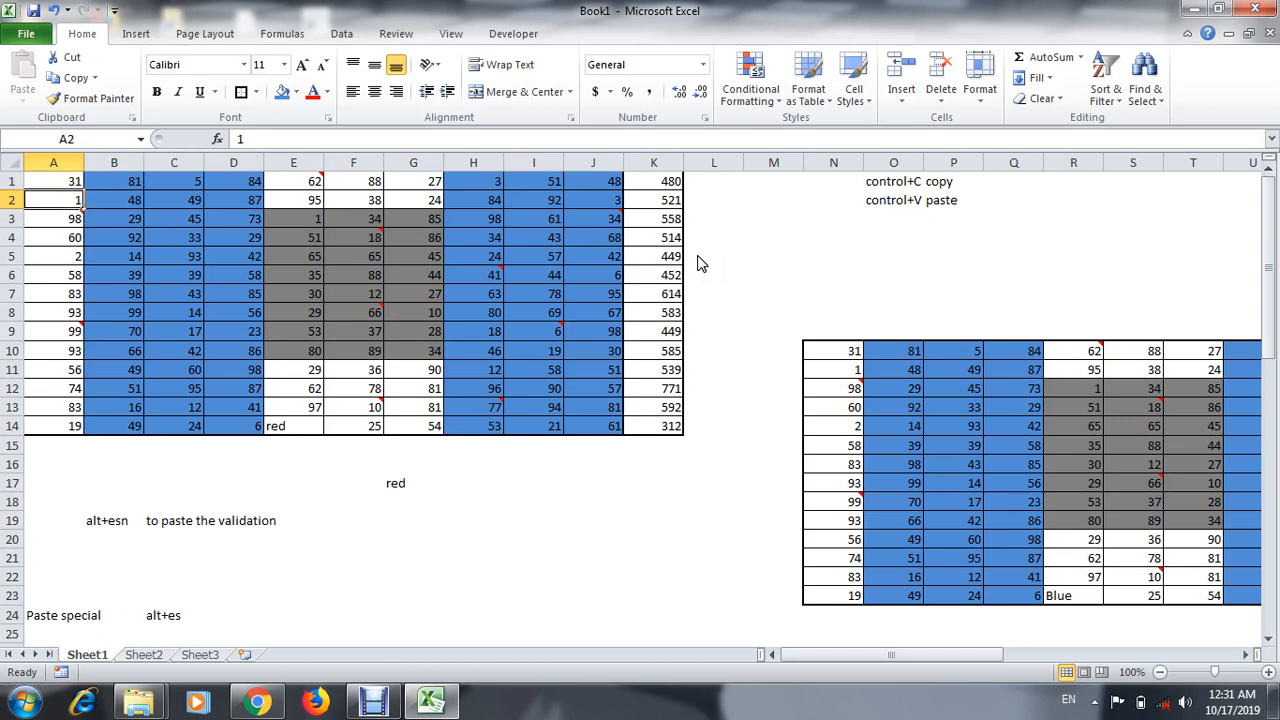
key("Up")
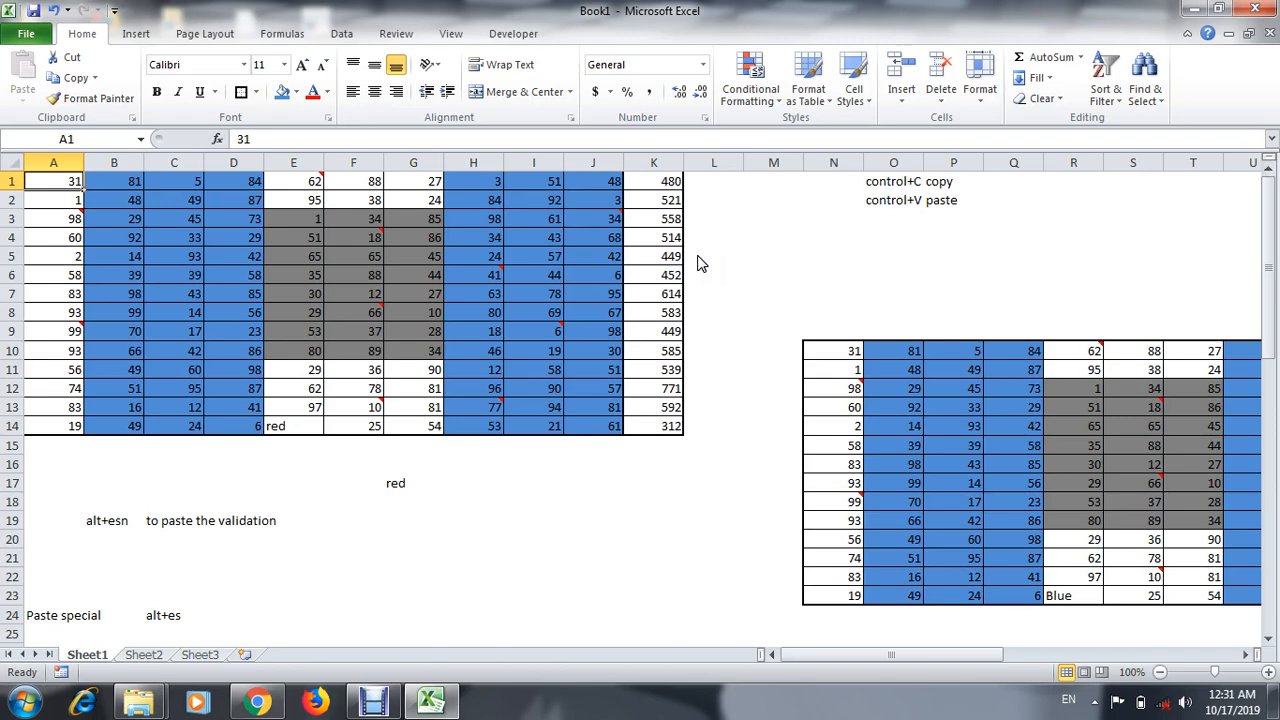
key("Down")
key("Up")
key("Right")
key("Down")
key("Left")
key("Up")
Step: Copy cell B1 and open the Paste Special options for it
key("Right")
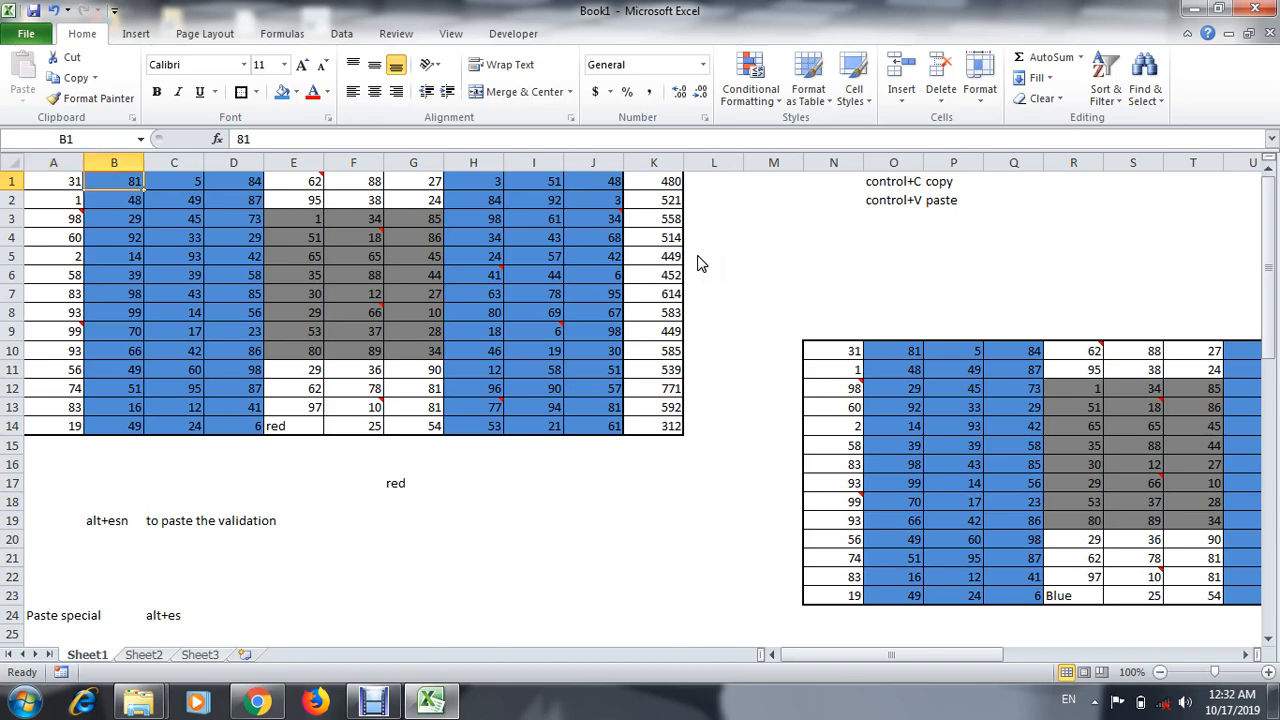
key("ctrl+c")
key("alt+e")
key("s")
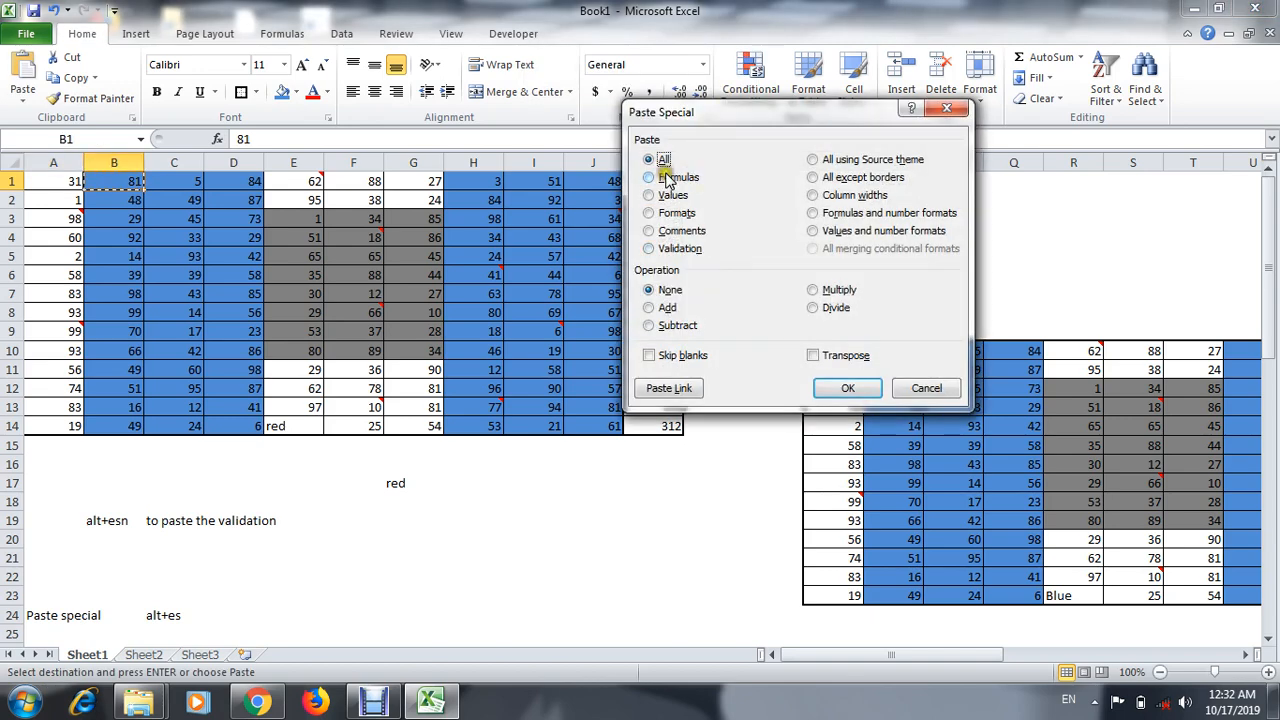